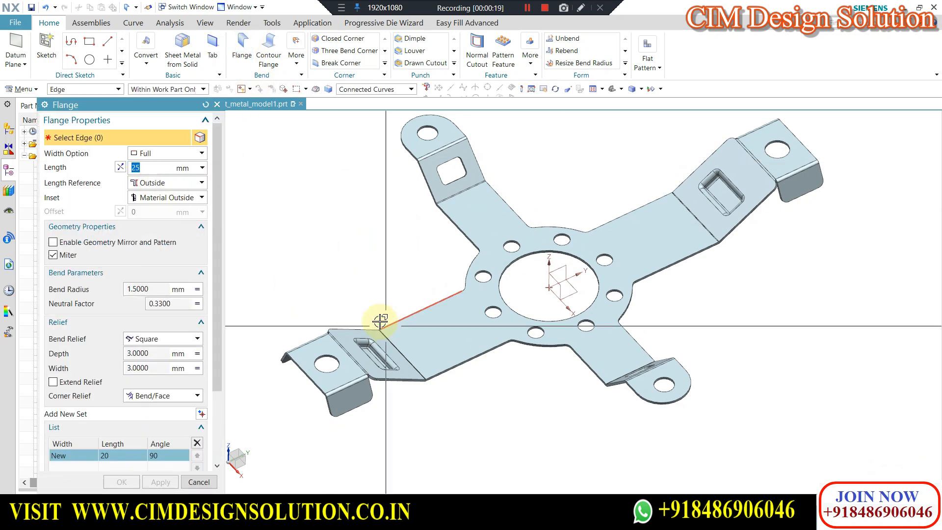
Examine the Flange width option, length reference and inset choices with the finished bracket in view
left_click(166, 153)
left_click(110, 177)
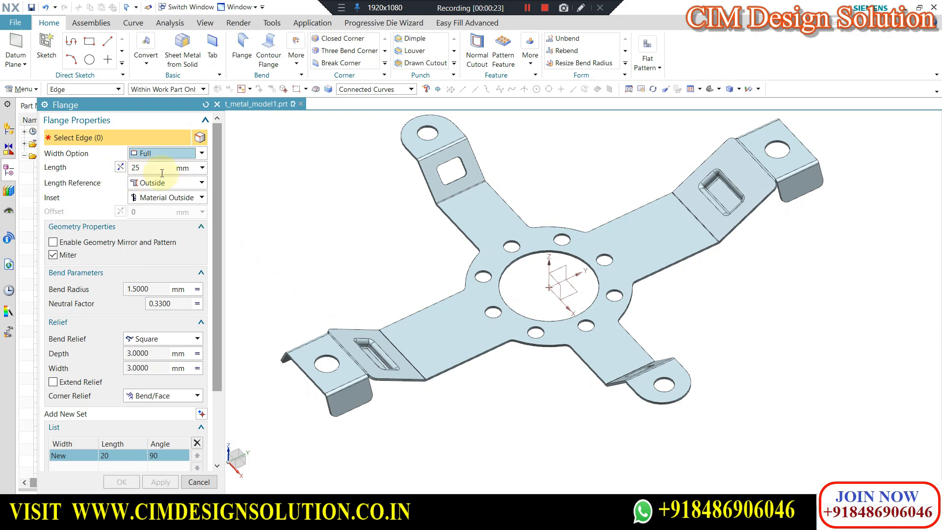
left_click(171, 190)
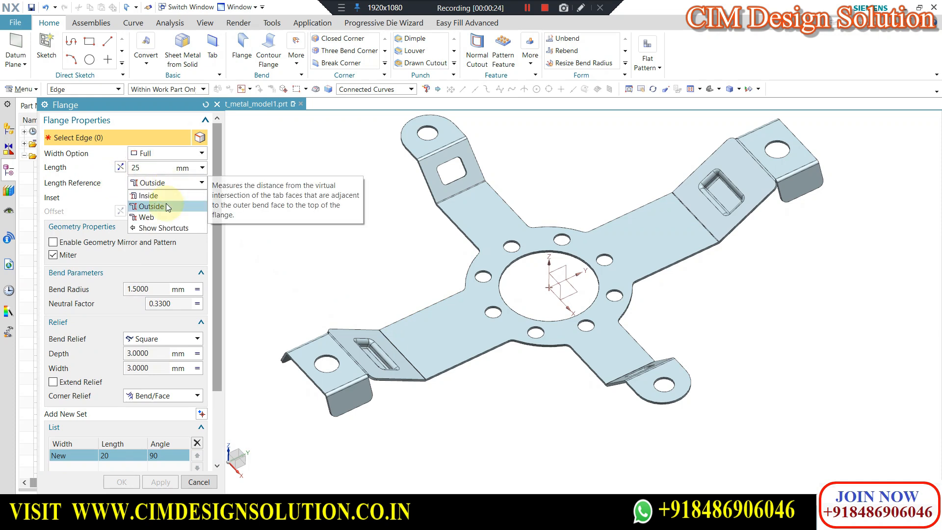
left_click(167, 207)
left_click(169, 198)
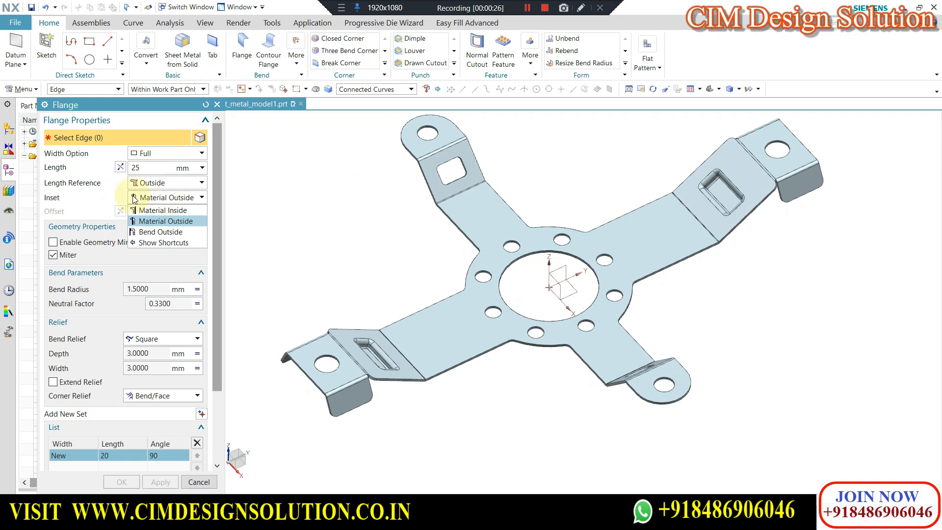
left_click(106, 205)
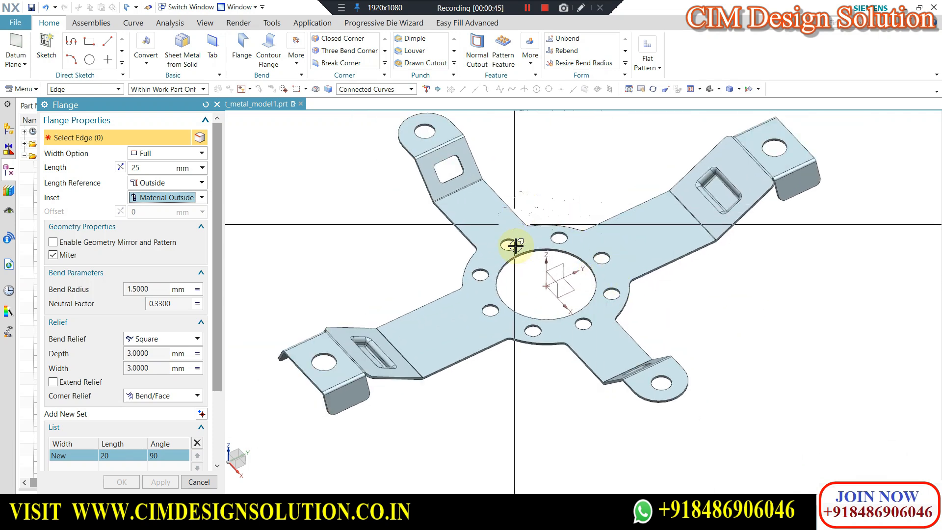
scroll(496, 264, "down", 1)
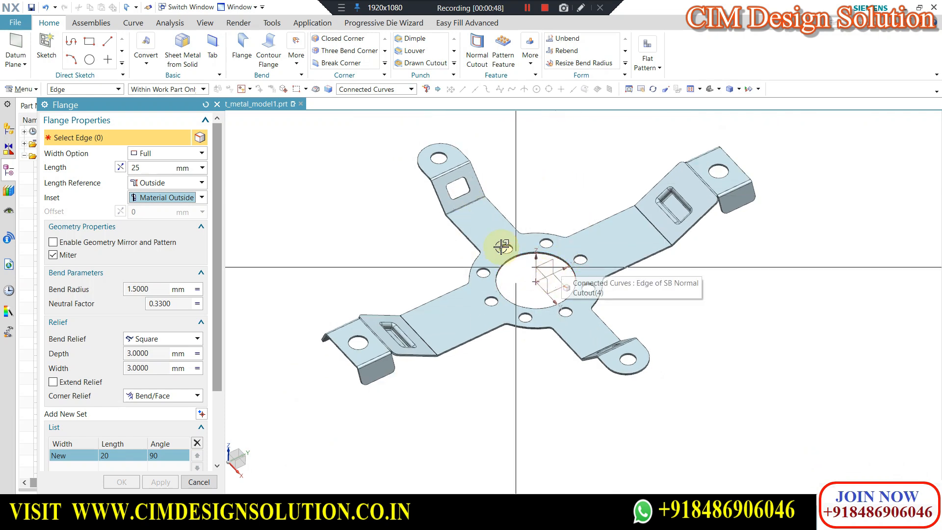
scroll(501, 265, "up", 1)
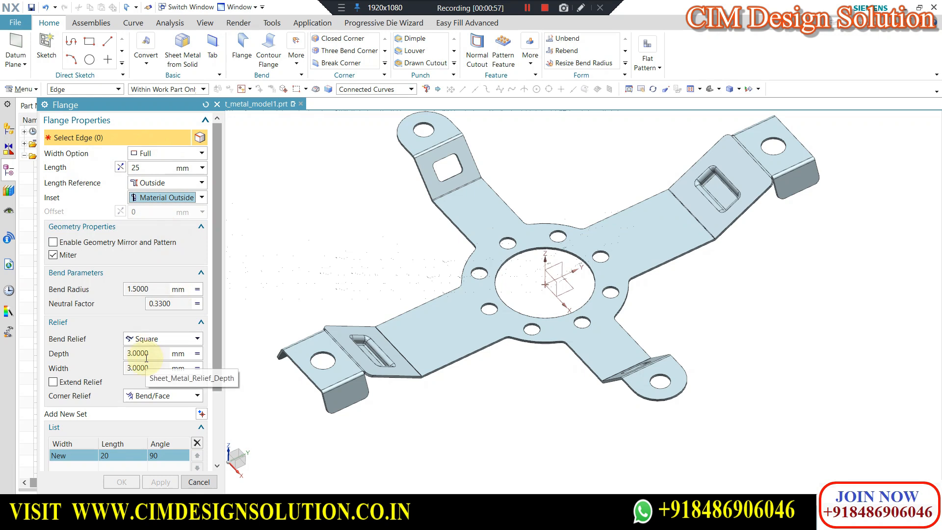
Examine the Flange relief, corner relief, flange list and reference plane settings against the finished bracket
left_click_drag(219, 296, 217, 367)
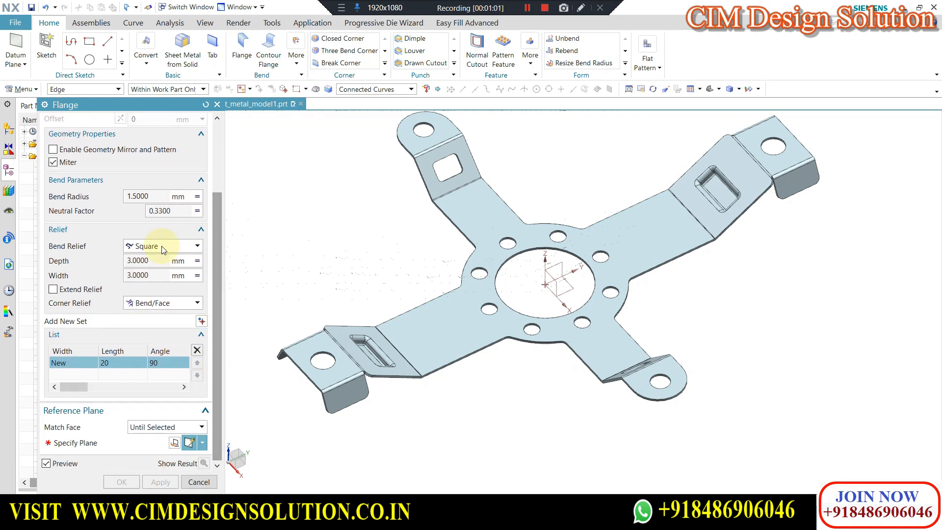
left_click(161, 304)
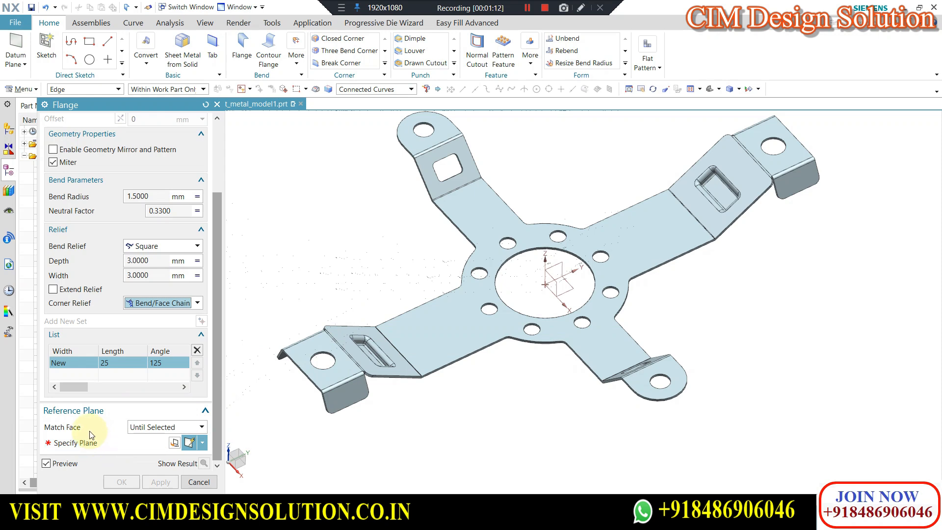
scroll(353, 321, "down", 1)
scroll(485, 296, "up", 1)
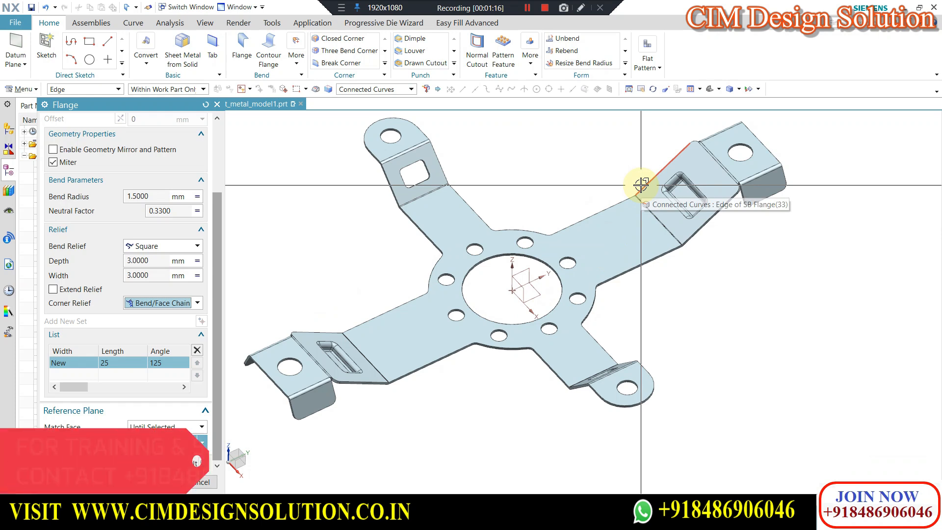
scroll(505, 225, "down", 1)
scroll(496, 212, "up", 1)
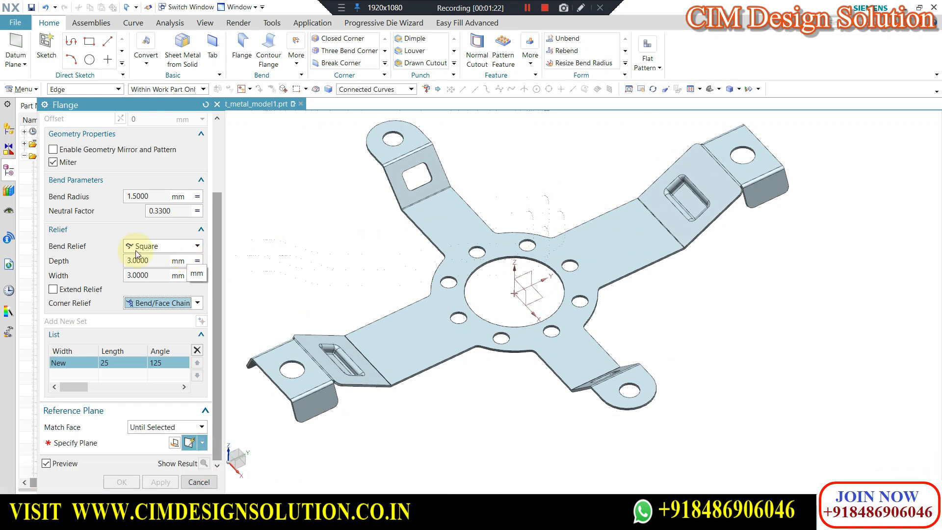
scroll(136, 250, "up", 3)
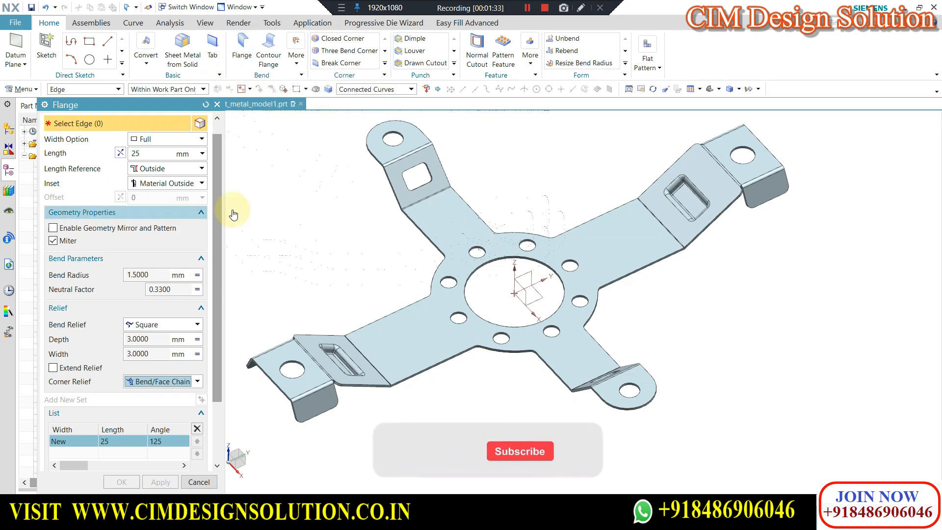
scroll(435, 216, "down", 1)
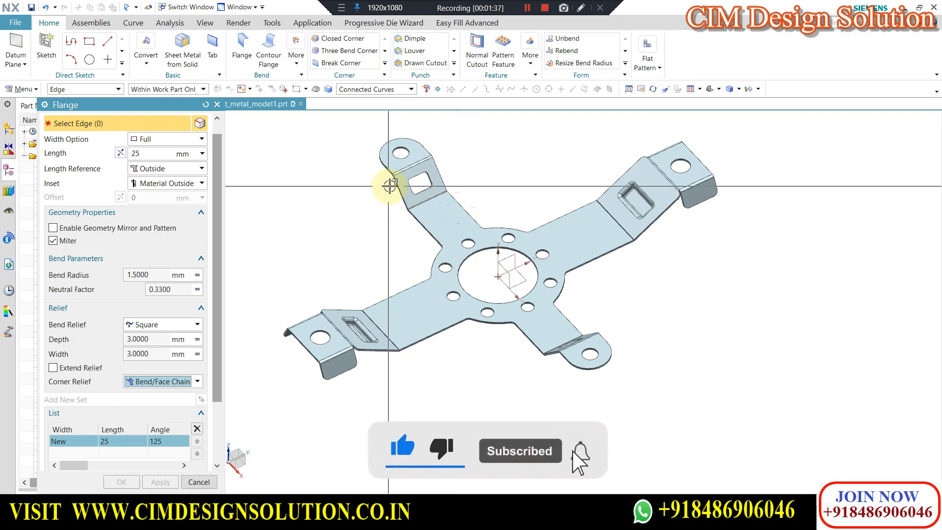
scroll(496, 264, "up", 1)
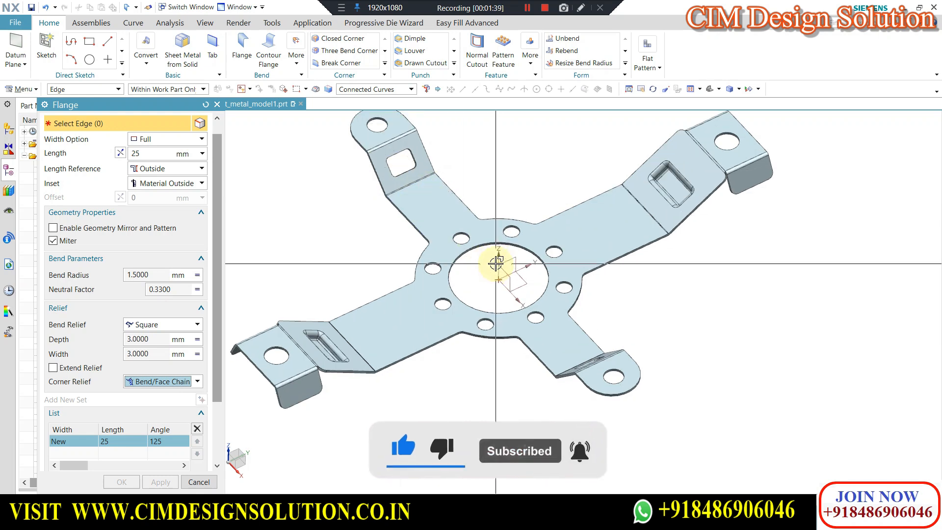
scroll(507, 245, "up", 1)
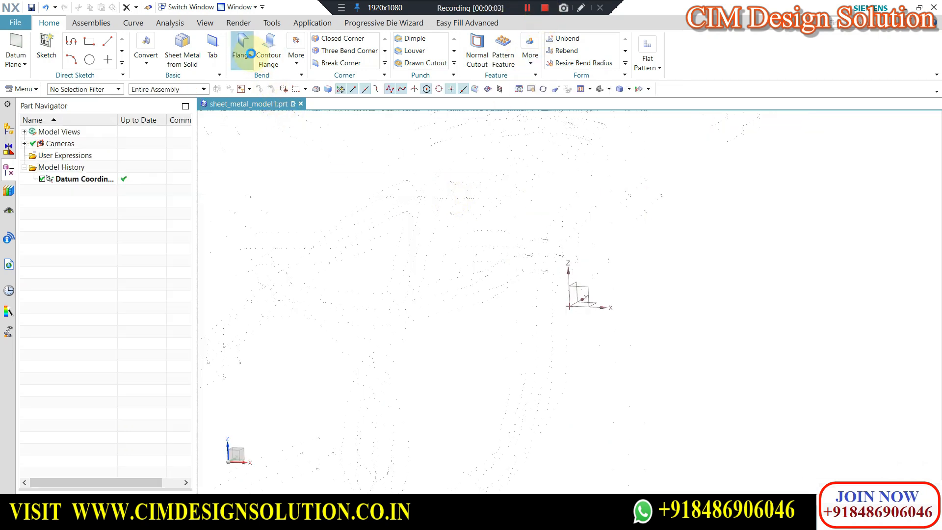
left_click(251, 53)
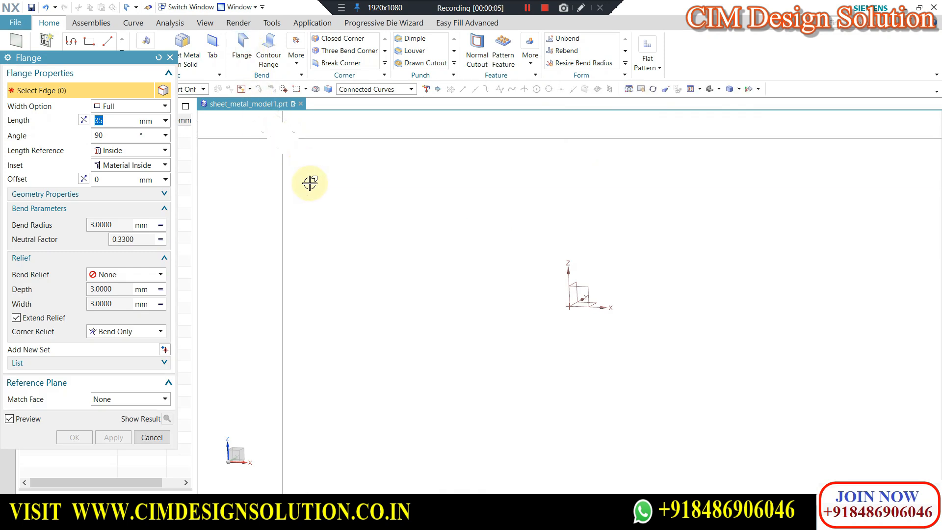
left_click(169, 58)
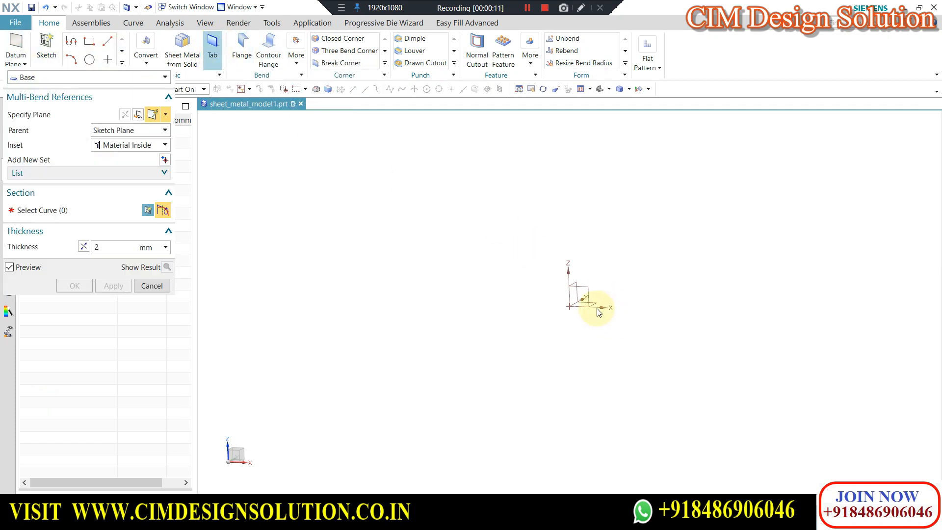
Create a 2 mm thick base tab from a 100 by 60 mm rectangle centred on the sketch origin
left_click(148, 258)
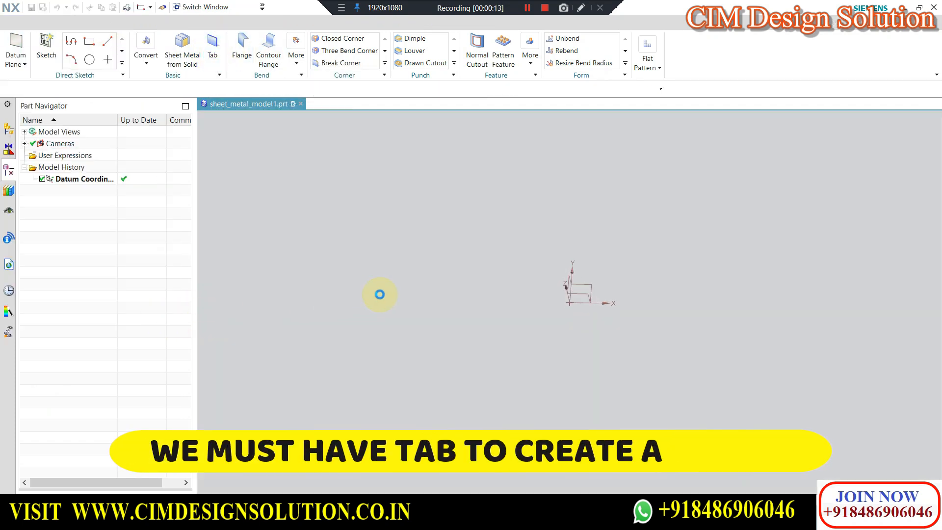
left_click(197, 43)
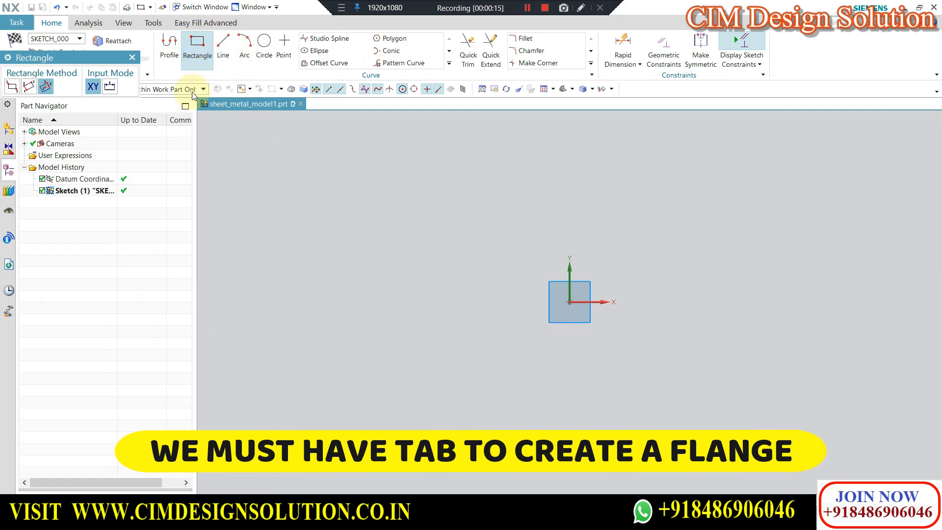
left_click(570, 302)
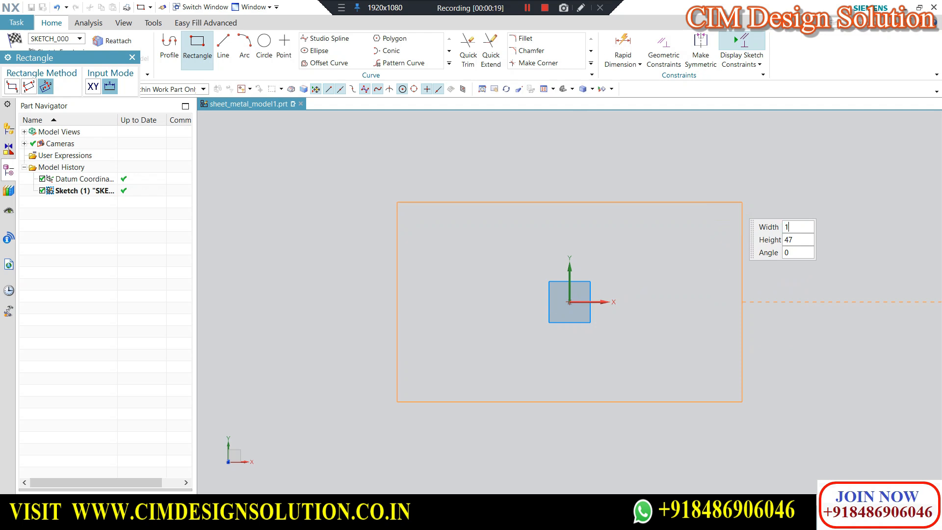
type("60")
key("Tab")
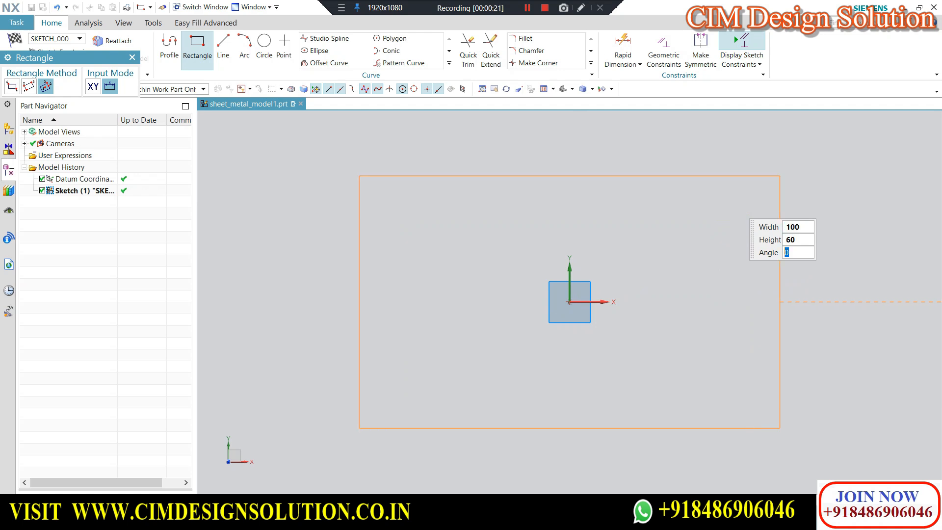
left_click(734, 202)
left_click(15, 44)
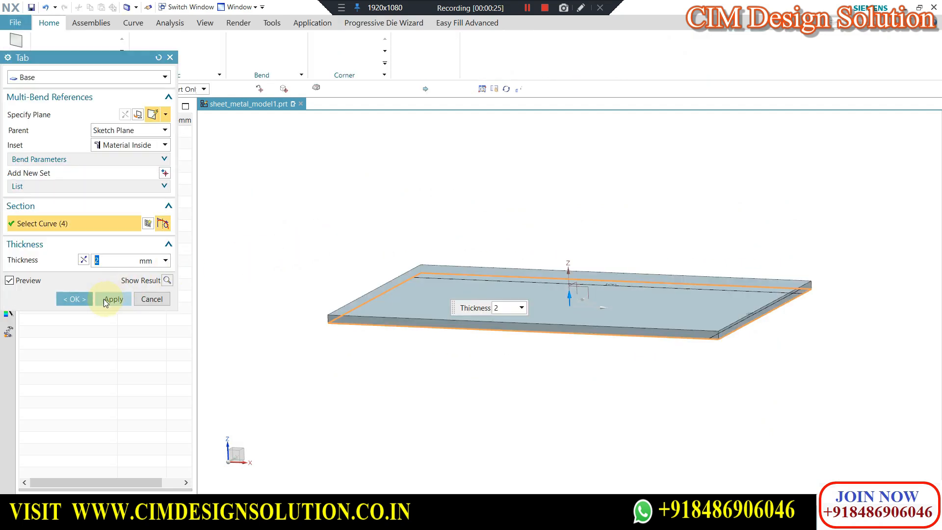
left_click(81, 298)
Preview a full-width flange on the tab's front long upper edge and on the lower edge, deselecting each edge after its preview
scroll(659, 287, "down", 1)
middle_click_drag(659, 282, 660, 298)
scroll(661, 299, "up", 1)
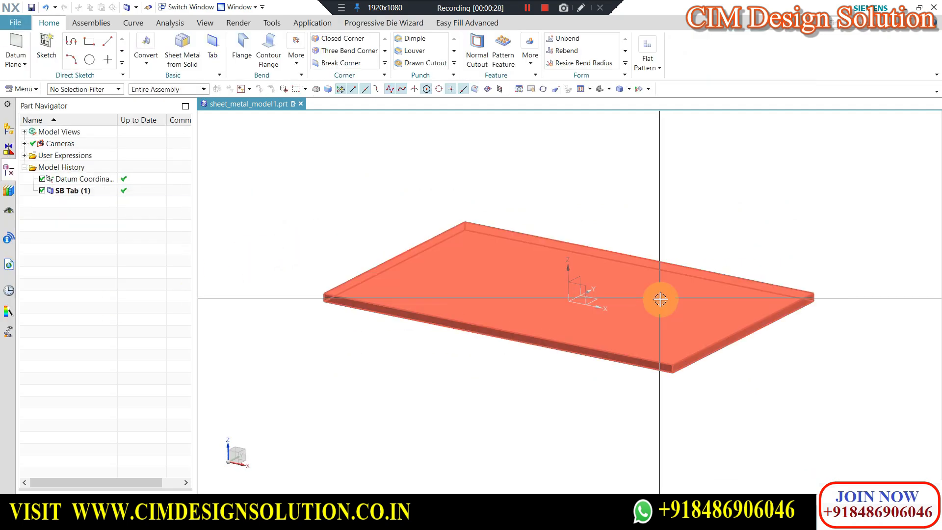
left_click(247, 48)
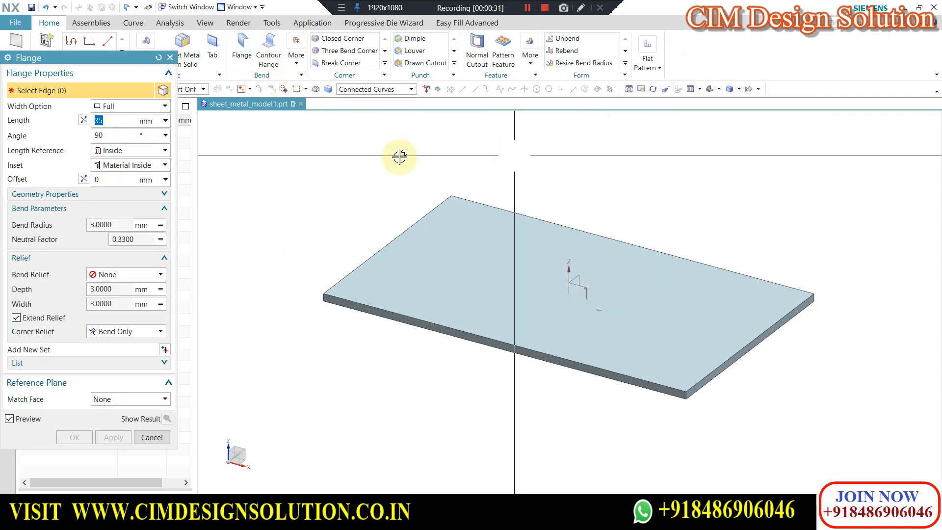
mouse_move(449, 232)
middle_mouse_down()
mouse_move(445, 214)
mouse_move(442, 229)
middle_mouse_up()
scroll(442, 228, "up", 3)
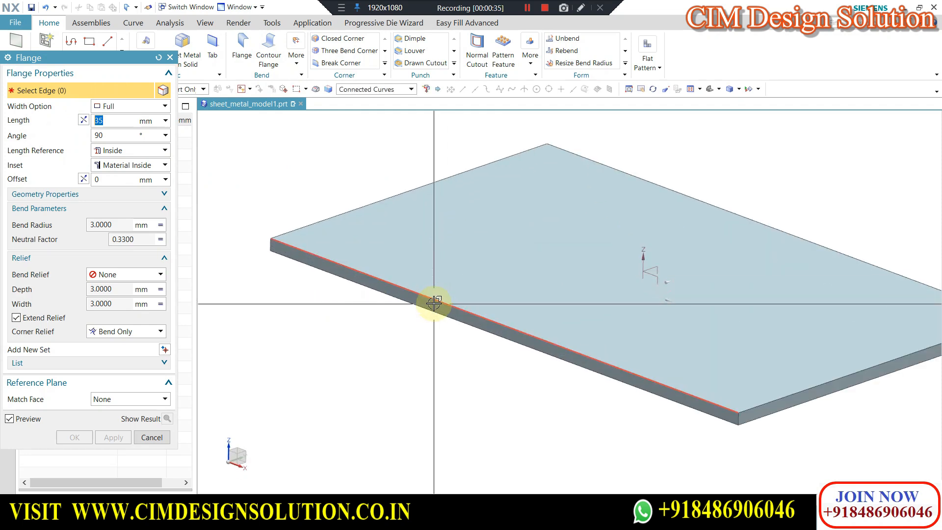
left_click(434, 301)
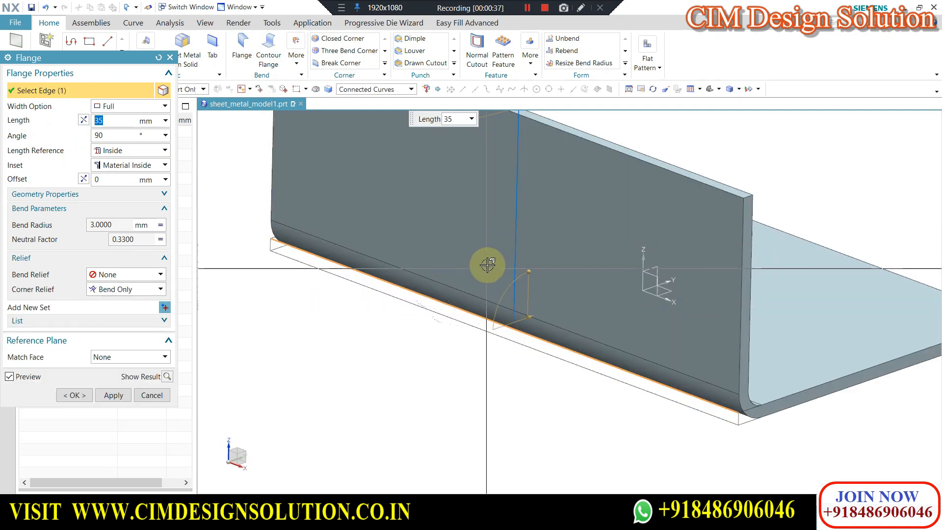
left_click(397, 286, "shift")
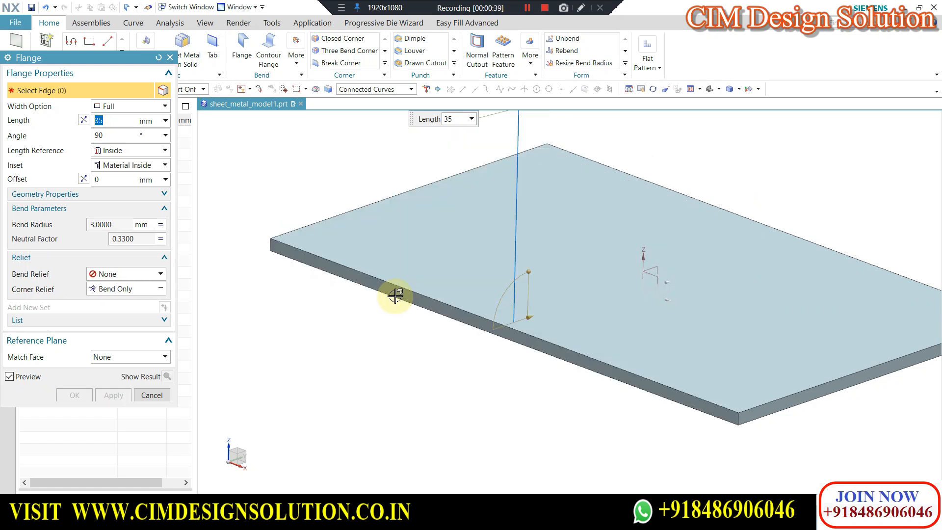
left_click(395, 297)
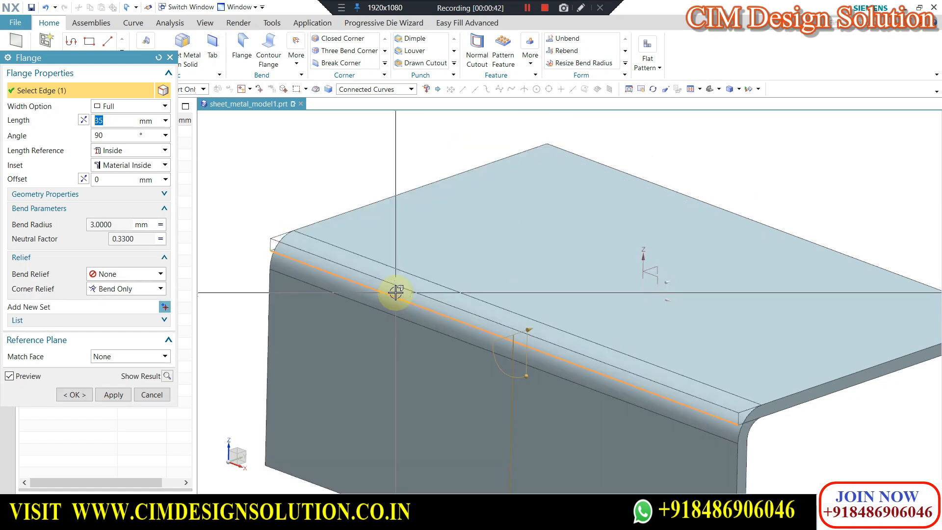
left_click(380, 293, "shift")
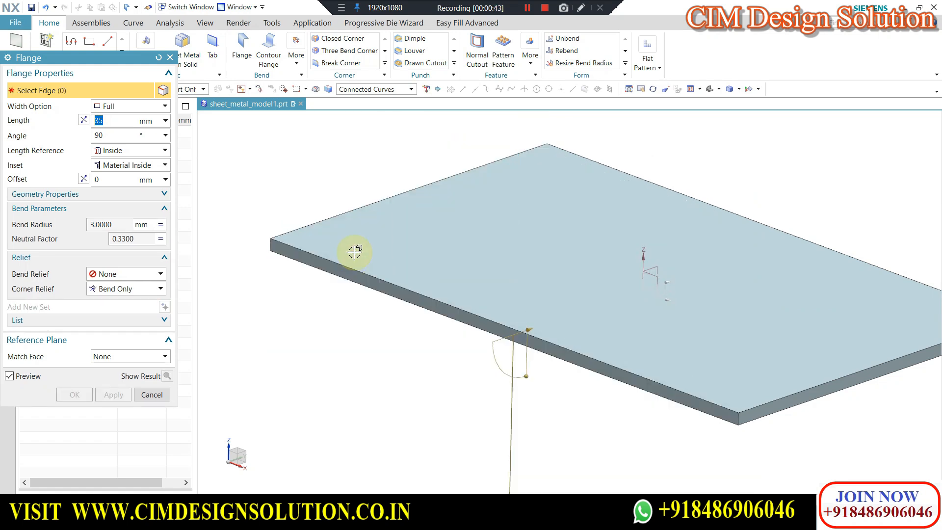
Select the tab's front long upper edge for the flange and set the width option to At Center
scroll(422, 260, "down", 2)
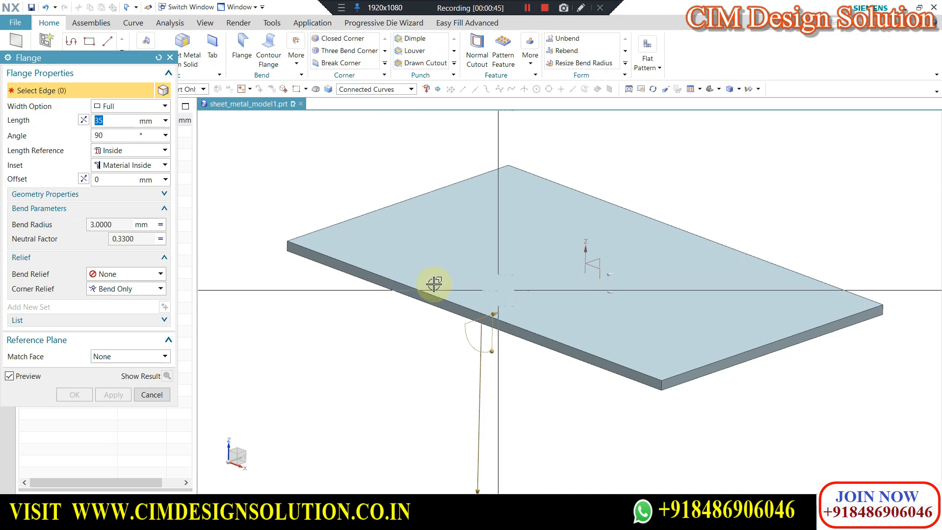
left_click(127, 109)
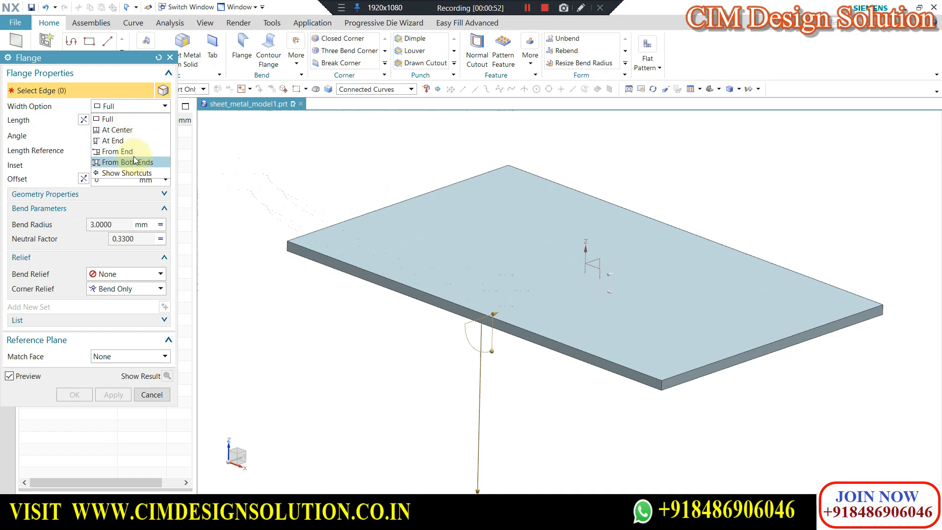
left_click(58, 105)
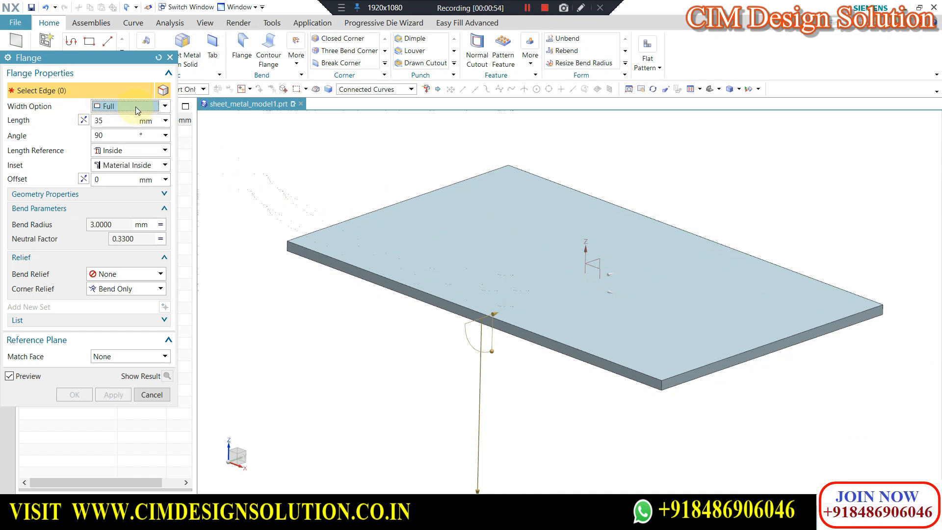
left_click(386, 276)
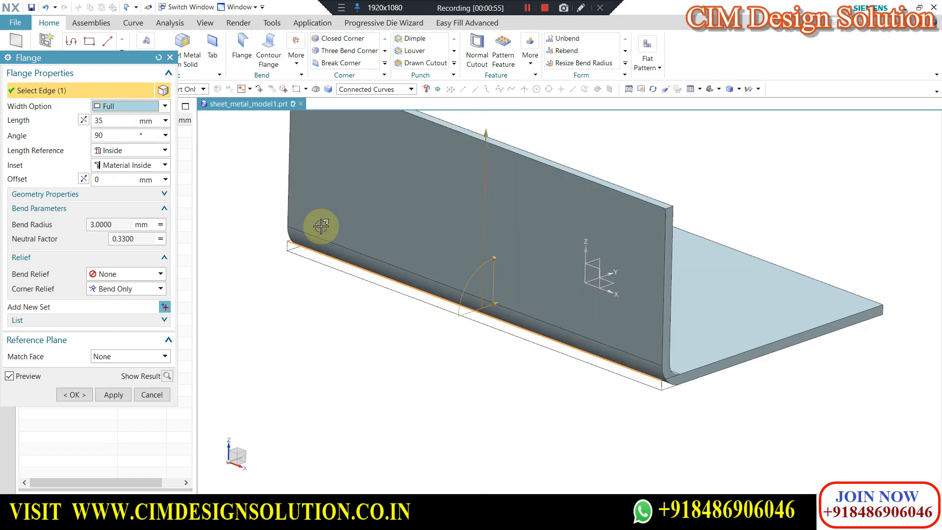
scroll(511, 294, "up", 2)
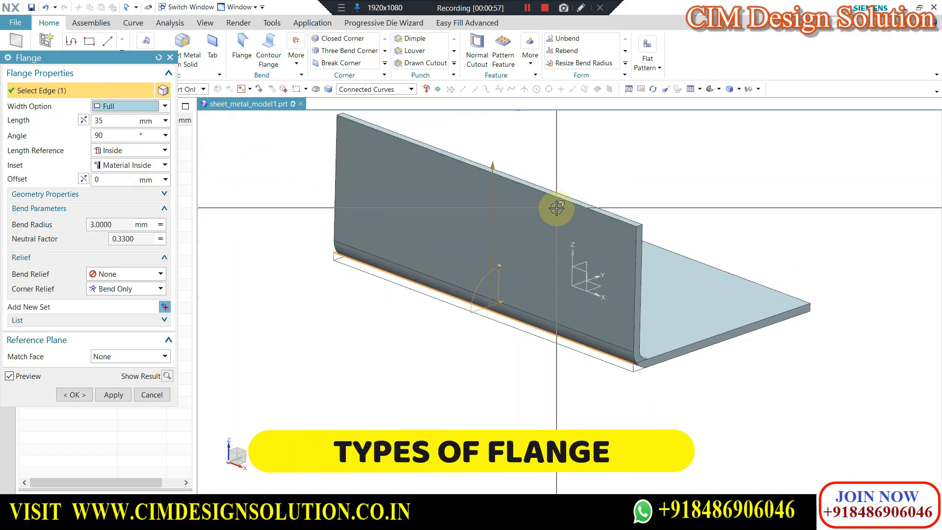
scroll(556, 208, "up", 1)
left_click(124, 106)
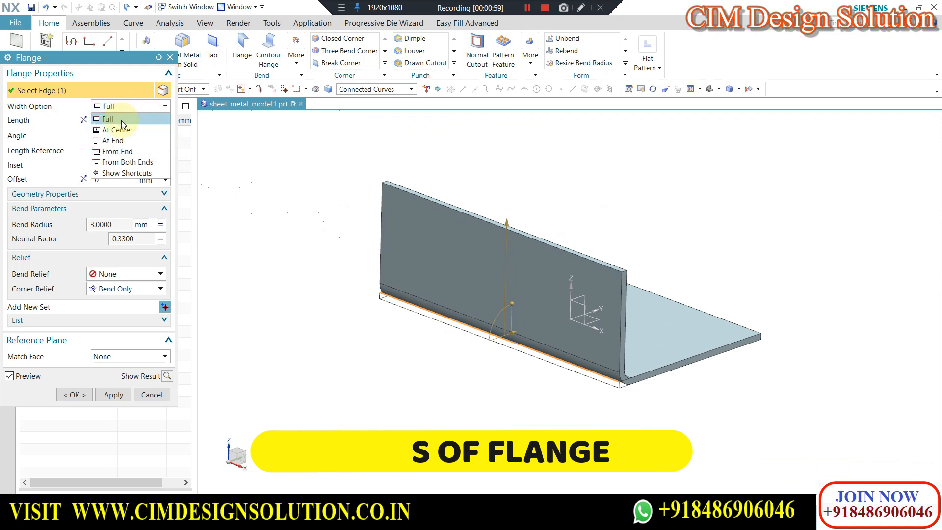
left_click(118, 129)
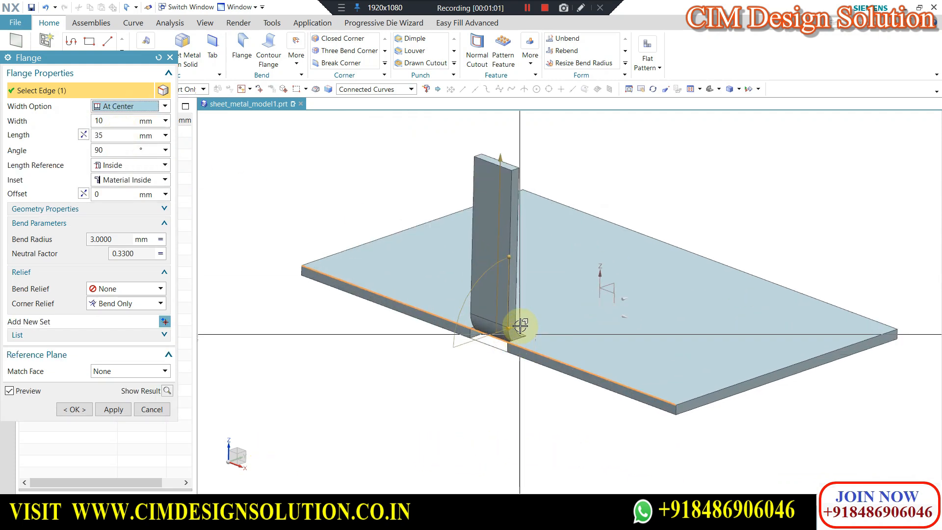
Set the flange's width option to At End and specify the tab's nearest front corner as the end point
left_click(116, 107)
left_click(123, 143)
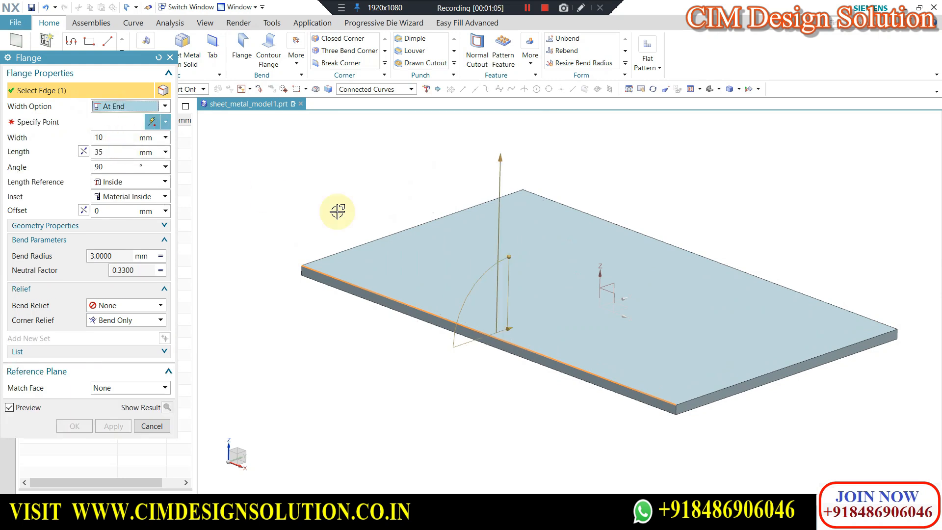
left_click(58, 123)
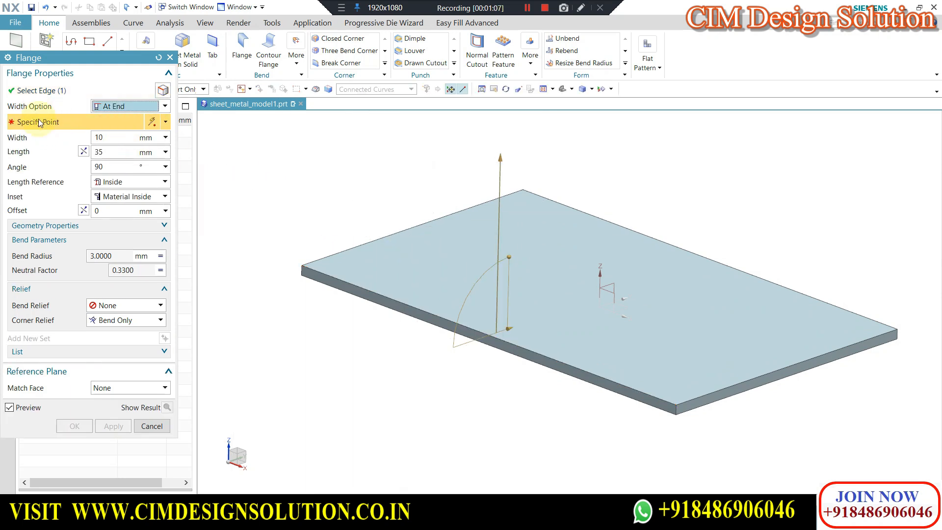
scroll(298, 177, "down", 1)
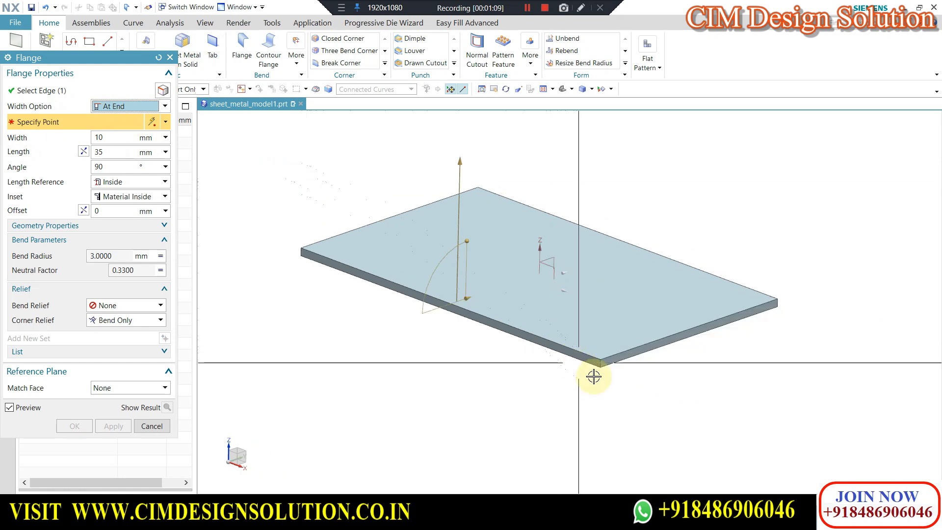
scroll(594, 377, "up", 1)
left_click(599, 356)
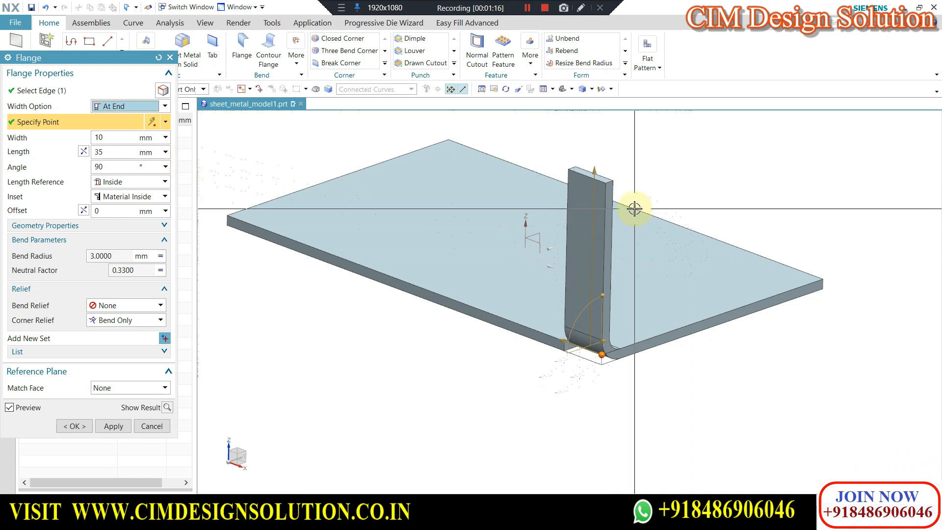
Change the flange's width option to From End and set Distance 1 to 20 mm
left_click(160, 108)
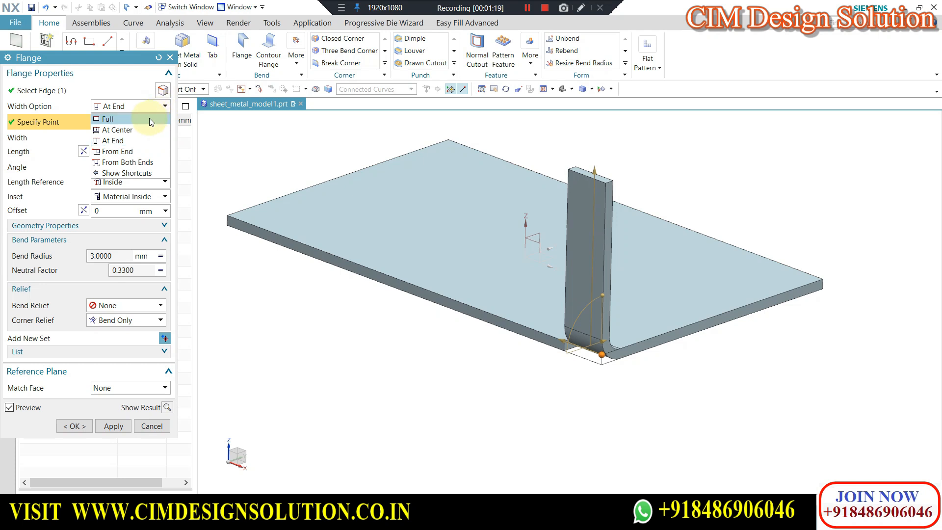
left_click(120, 153)
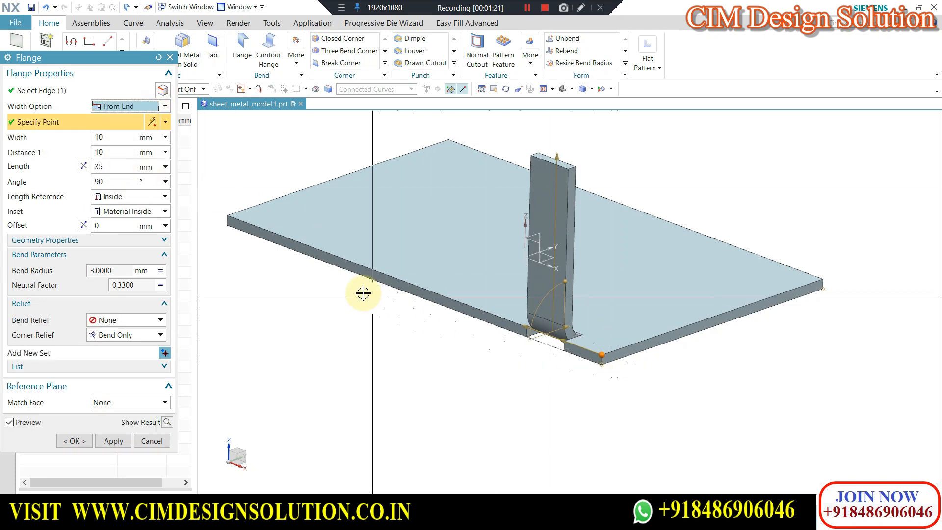
scroll(603, 356, "up", 2)
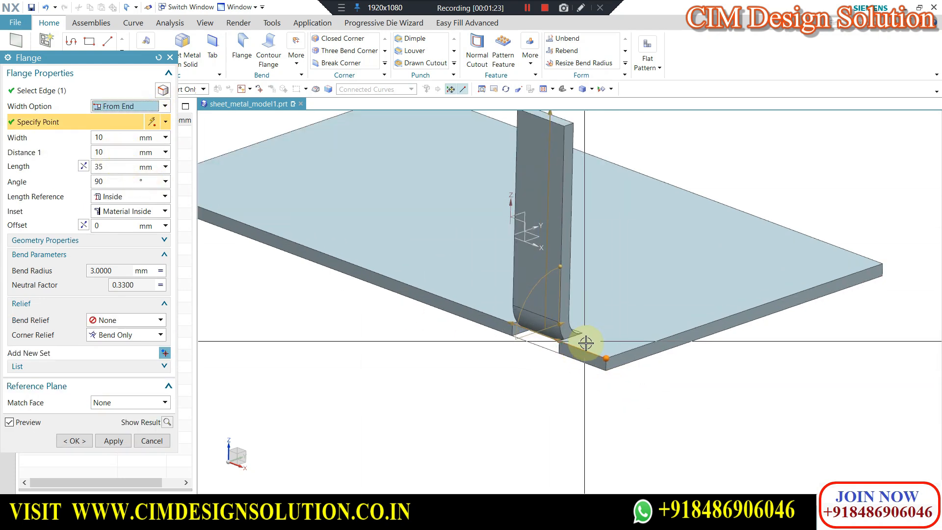
left_click(116, 152)
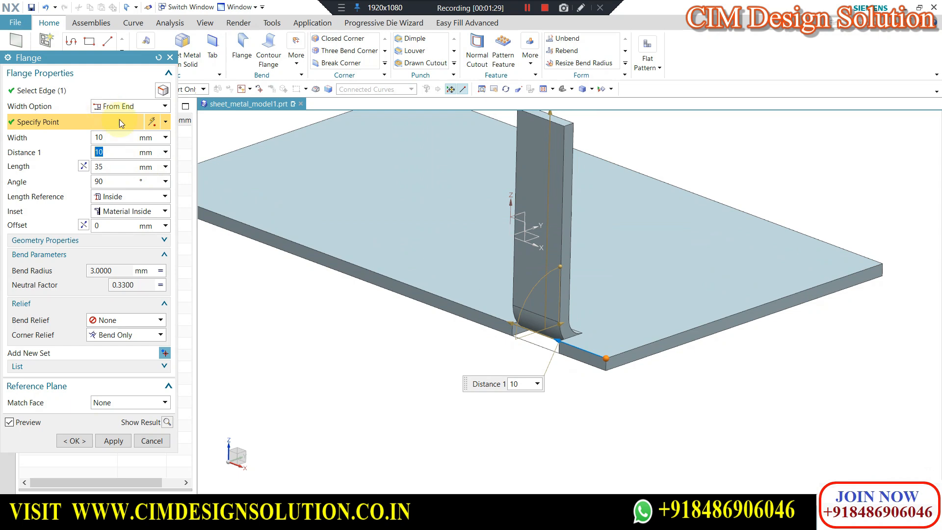
type("20")
key("Return")
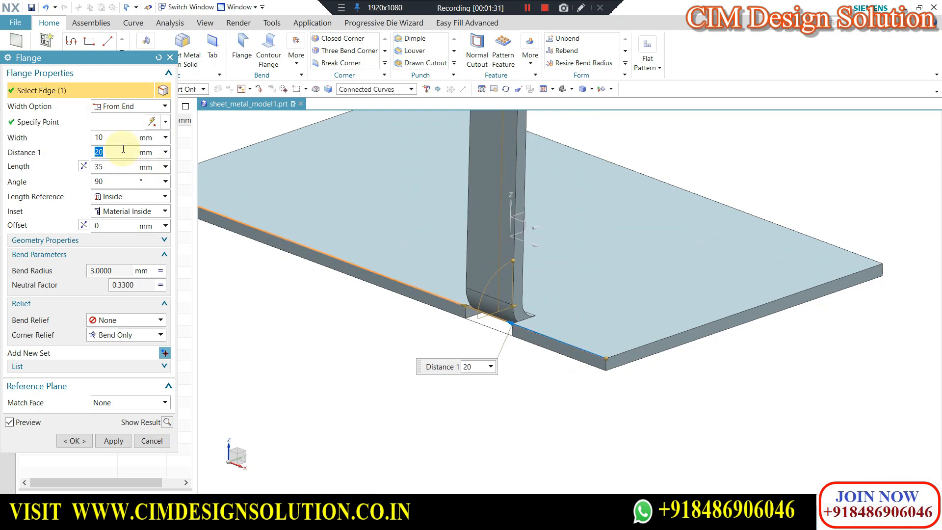
Change the flange's width option to From Both Ends with Distance 1 of 30 mm and Distance 2 of 20 mm
left_click(127, 106)
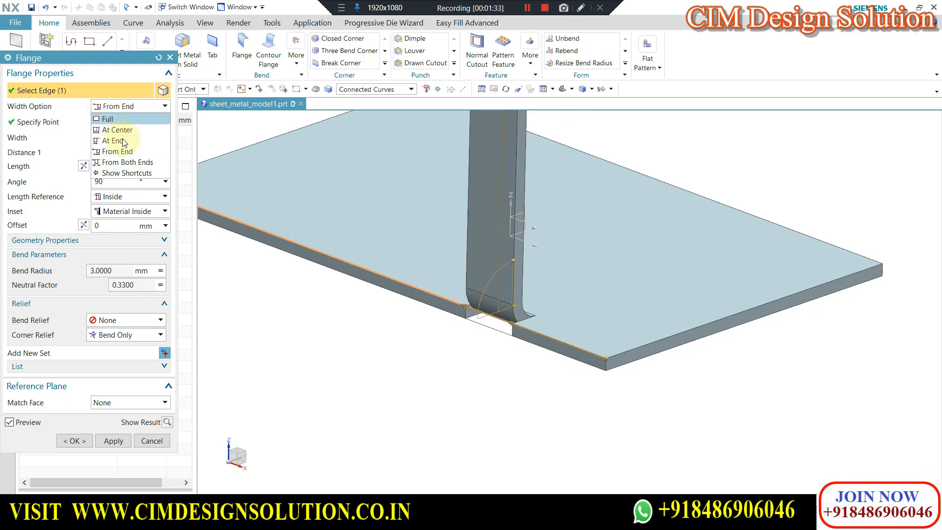
left_click(129, 167)
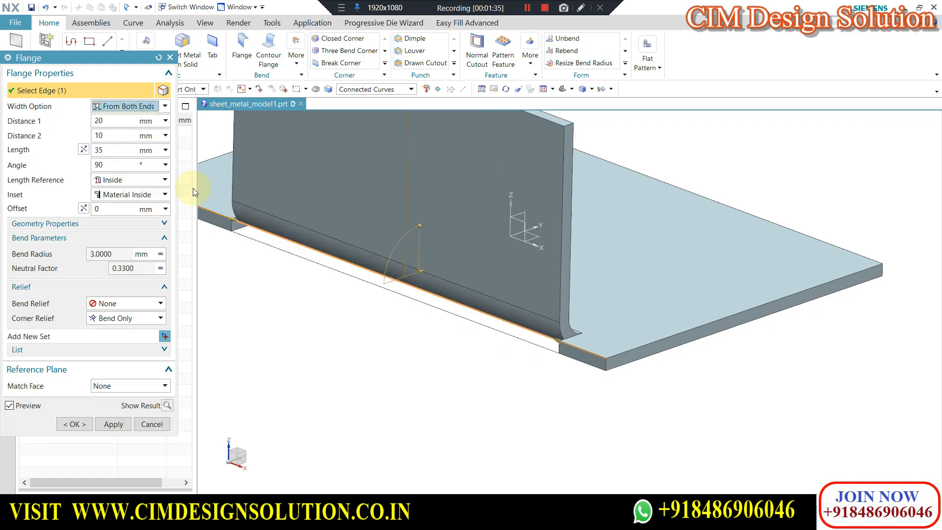
scroll(547, 347, "down", 2)
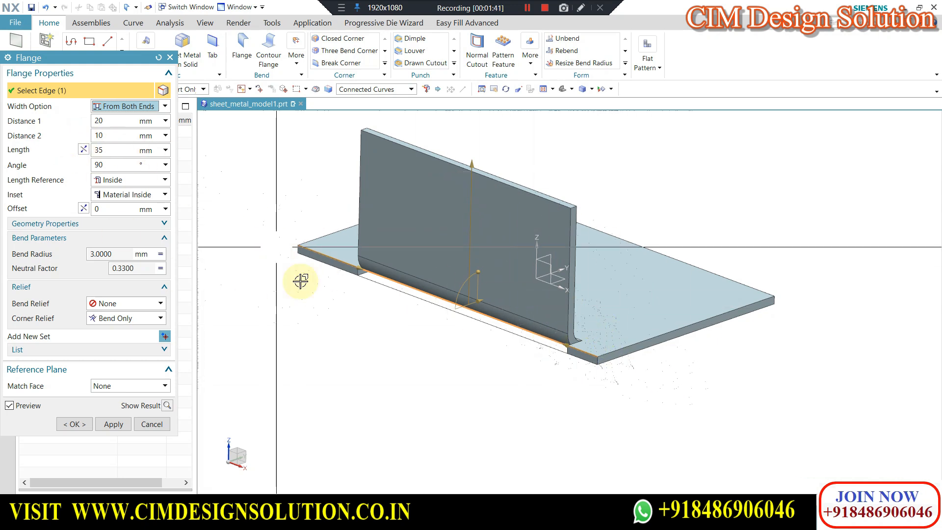
left_click(123, 122)
type("30")
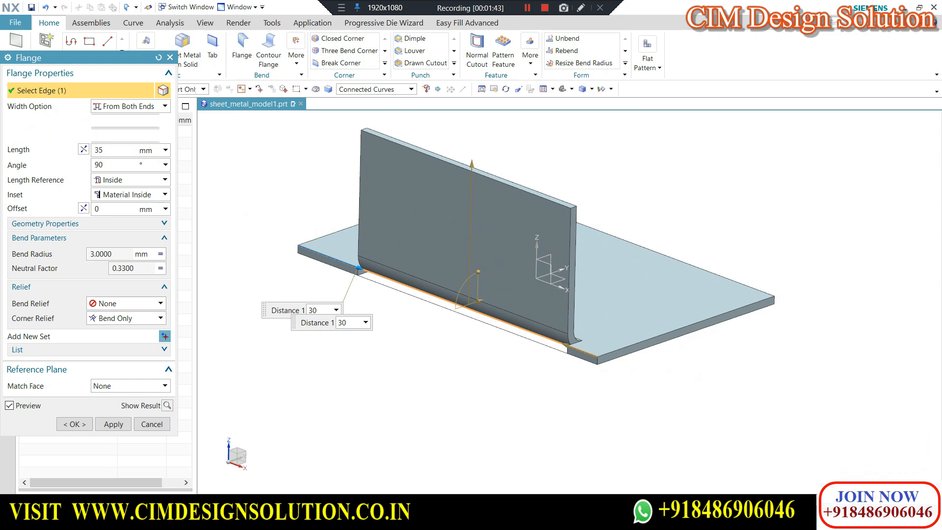
key("Return")
left_click(116, 136)
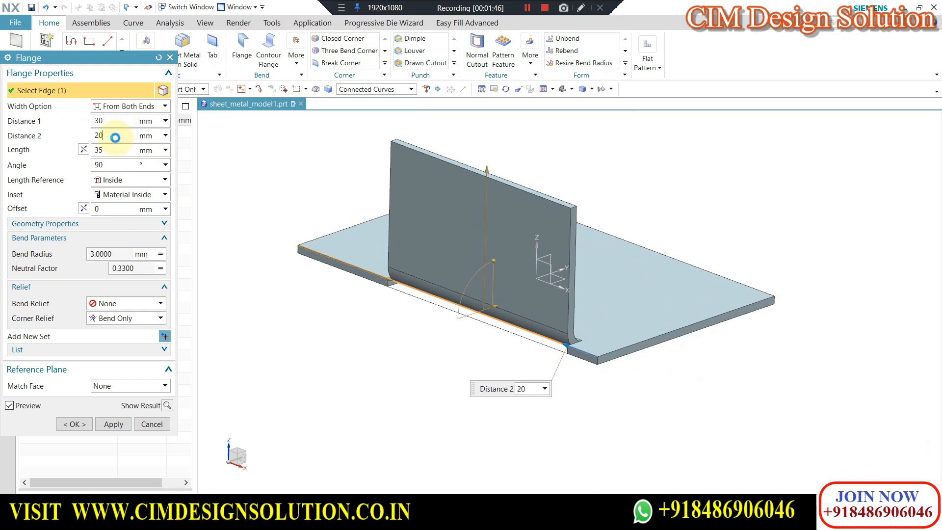
type("20")
key("Return")
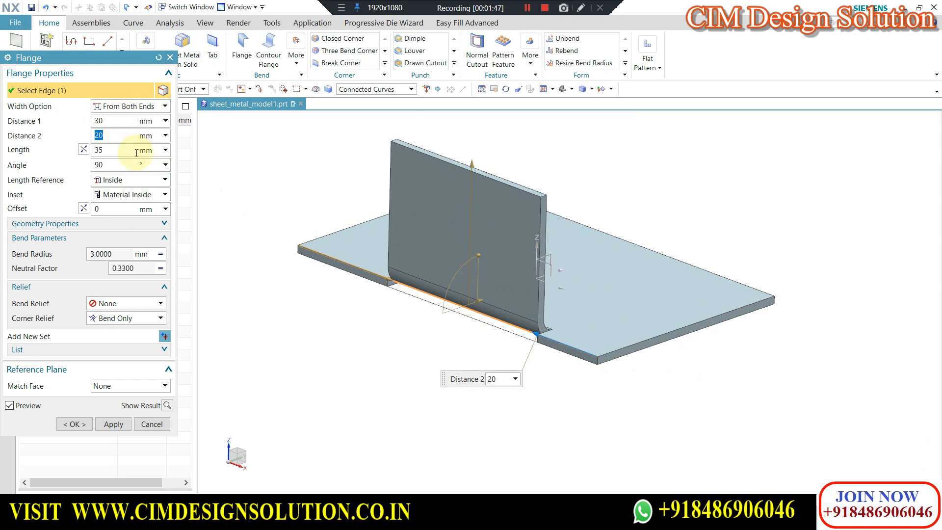
scroll(393, 220, "down", 2)
scroll(429, 210, "up", 1)
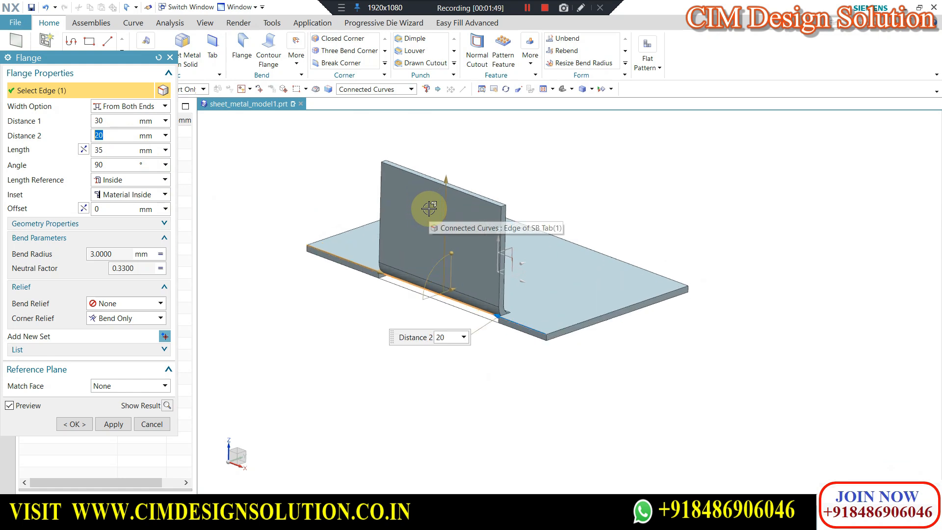
Return the flange's width option to Full and set its length to 25 mm
left_click(131, 106)
left_click(114, 120)
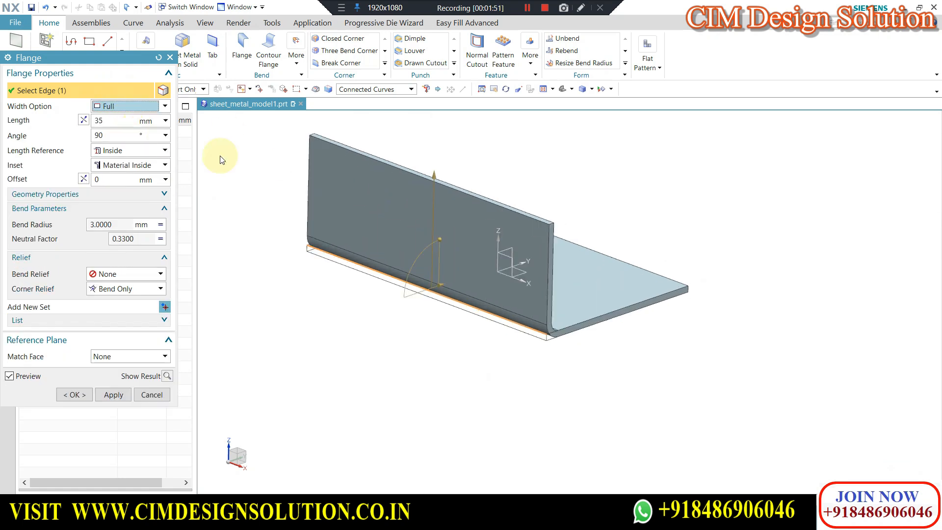
scroll(431, 195, "up", 1)
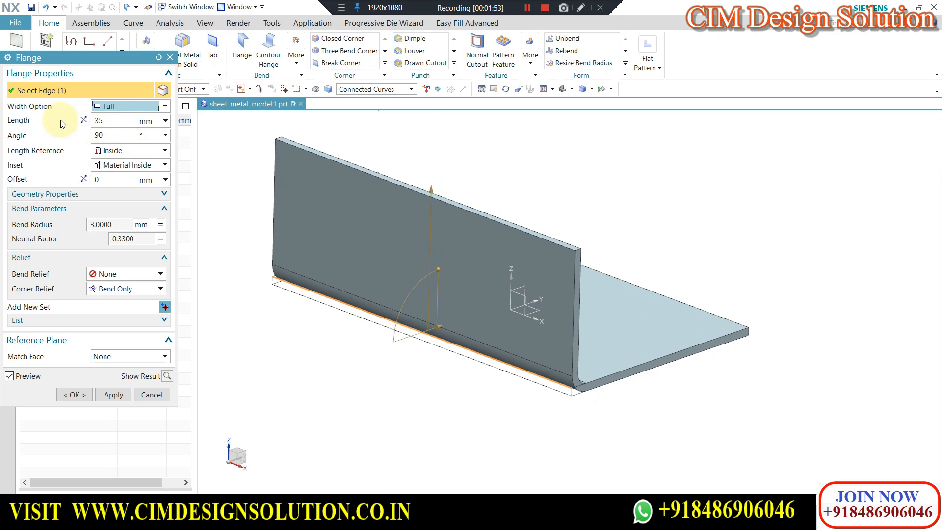
left_click_drag(431, 144, 430, 178)
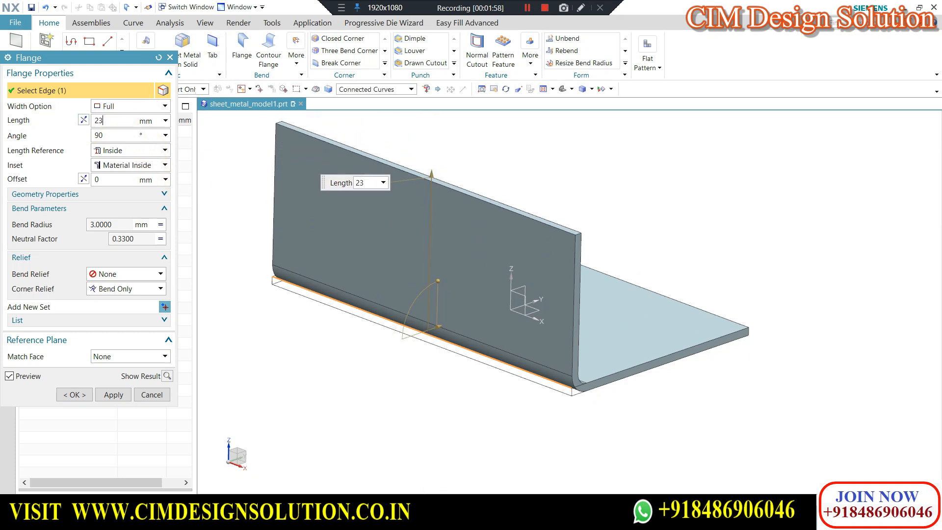
type("5")
key("Return")
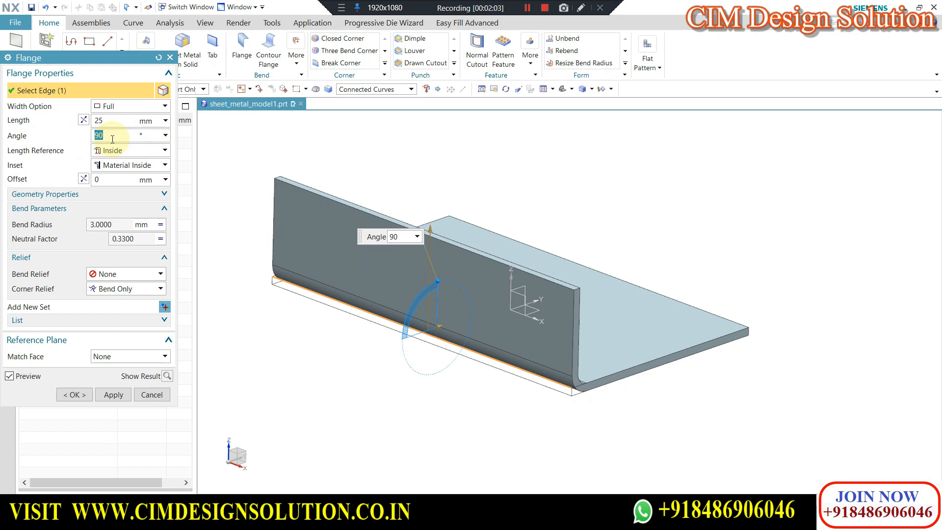
Preview the flange at angles of 45 and 120 degrees and restore the angle to 90 degrees
key("Return")
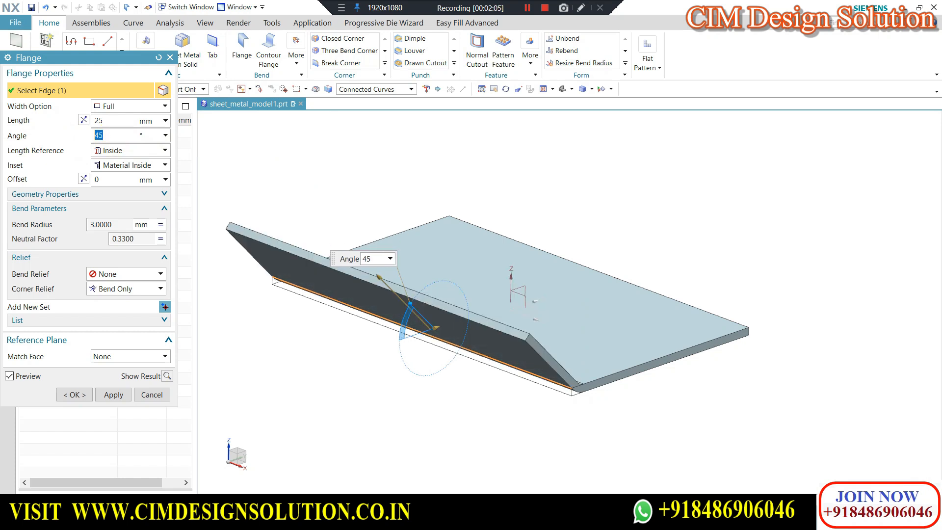
key("Return")
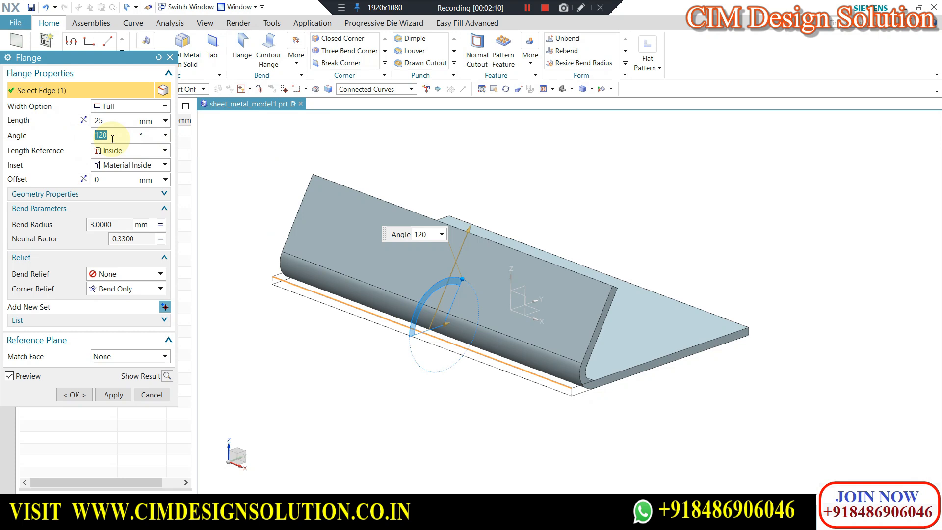
key("Return")
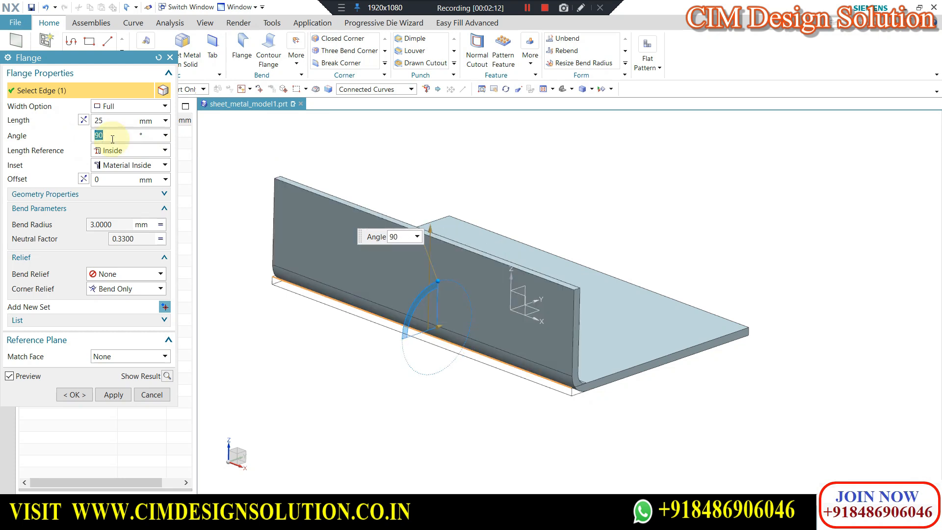
Show the flange in a straight side view and choose Inside as its length reference
key("F8")
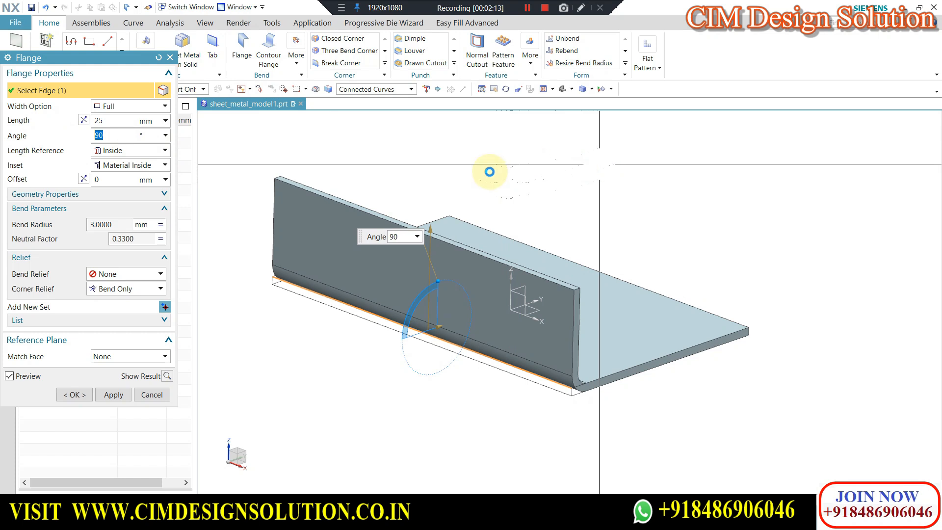
middle_click_drag(629, 168, 531, 160)
scroll(452, 247, "up", 2)
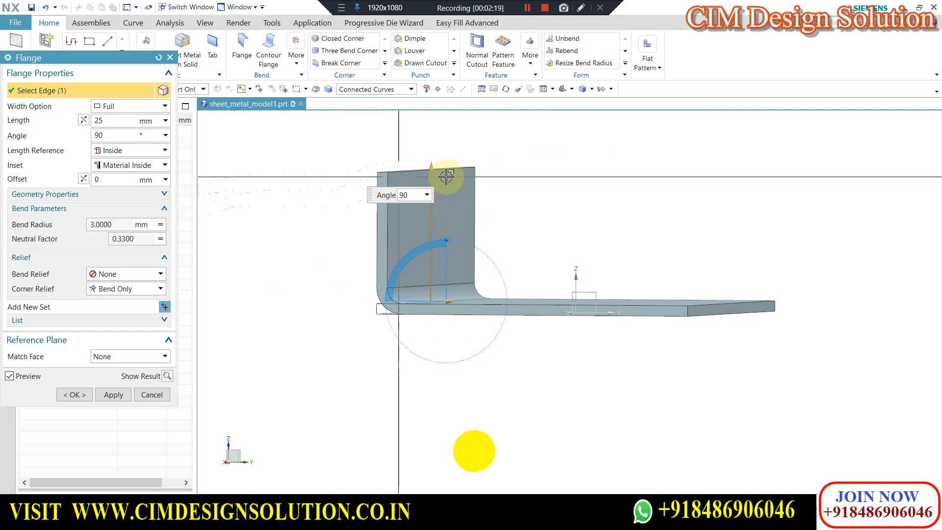
key("F8")
scroll(423, 277, "up", 1)
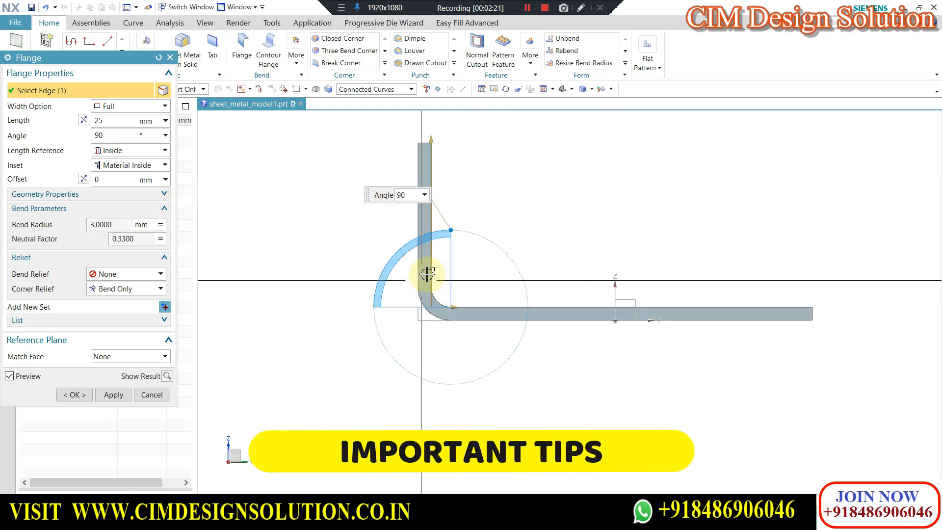
left_click(126, 151)
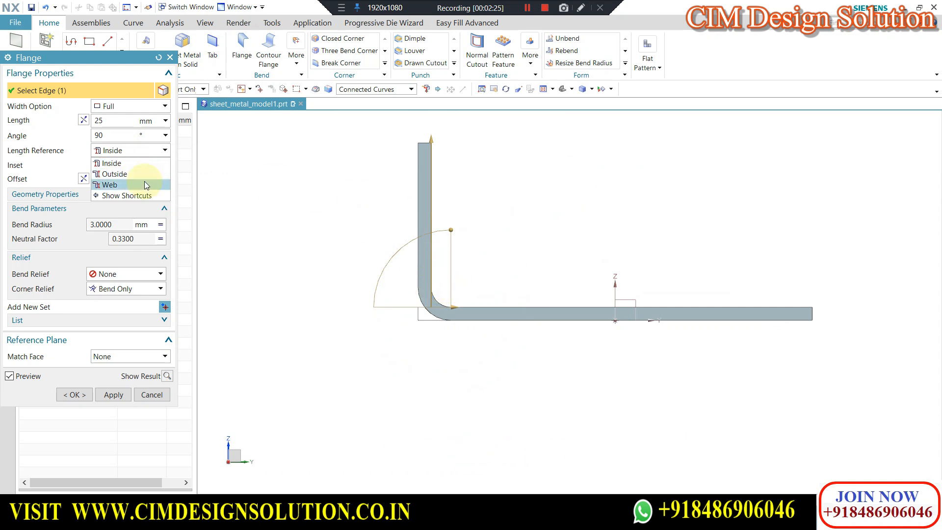
left_click(128, 165)
Examine the Inside length reference against the inner bend corner and the top of the flange in side profile
scroll(438, 281, "up", 2)
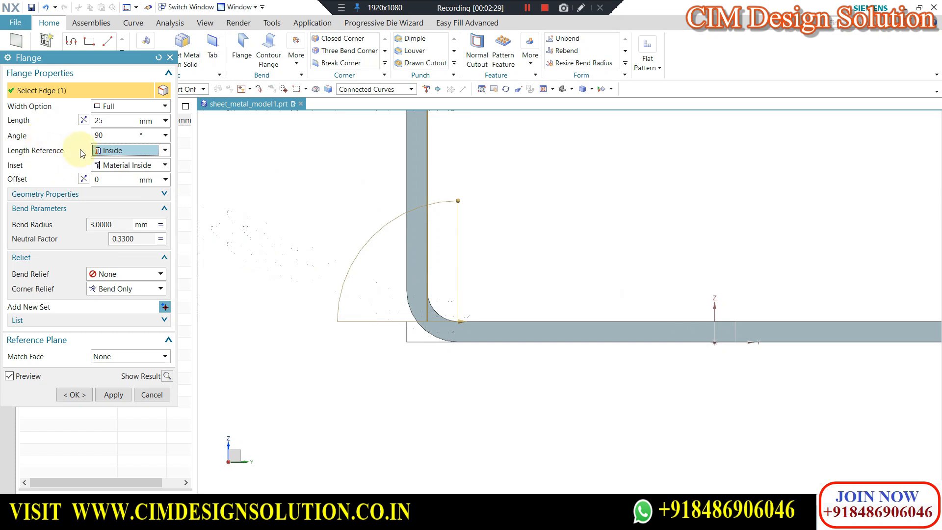
scroll(467, 292, "down", 3)
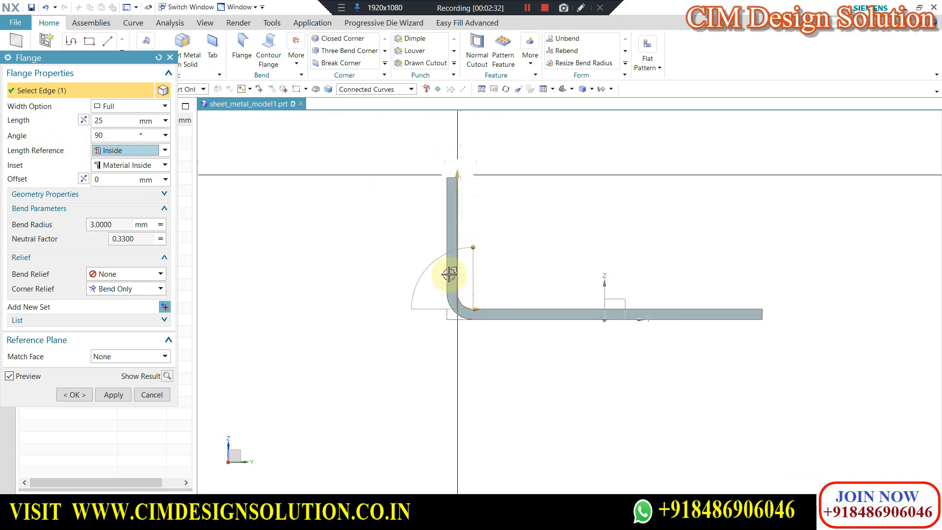
scroll(464, 284, "up", 3)
scroll(452, 189, "down", 3)
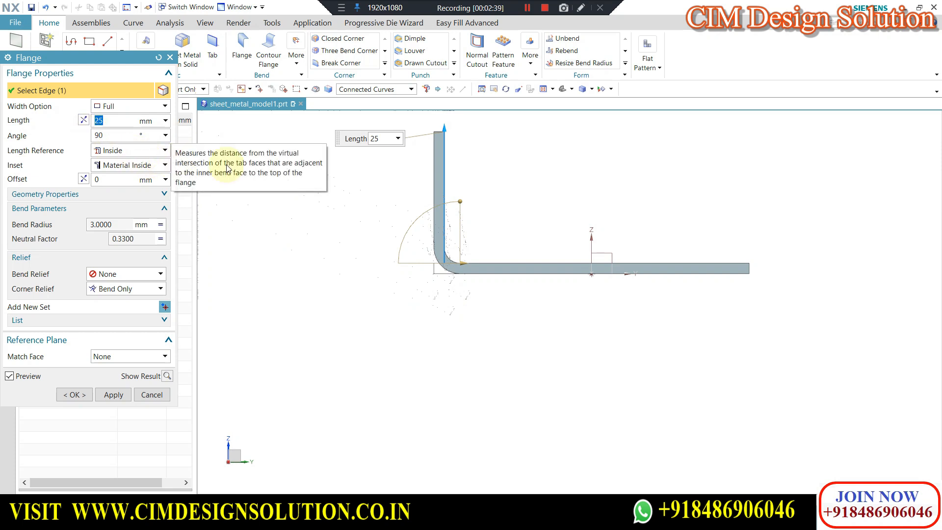
scroll(456, 256, "up", 3)
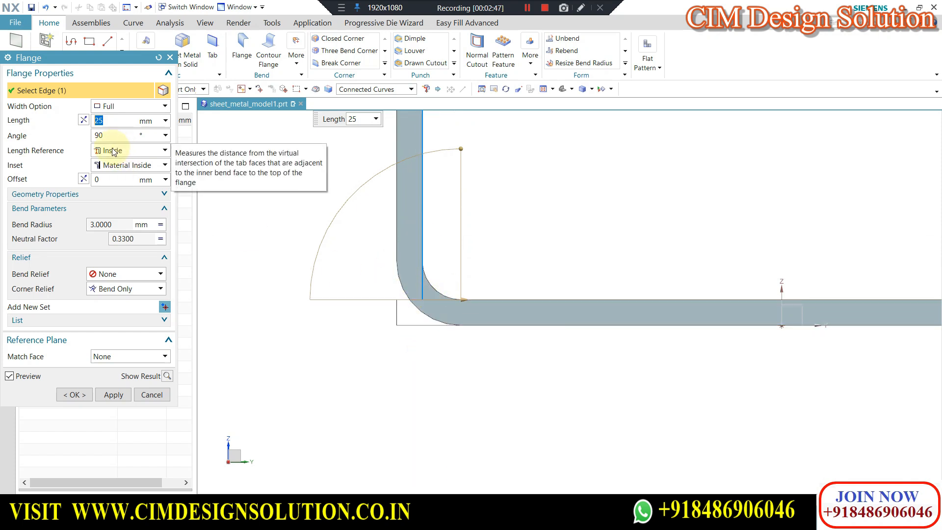
scroll(463, 283, "down", 5)
scroll(458, 218, "up", 3)
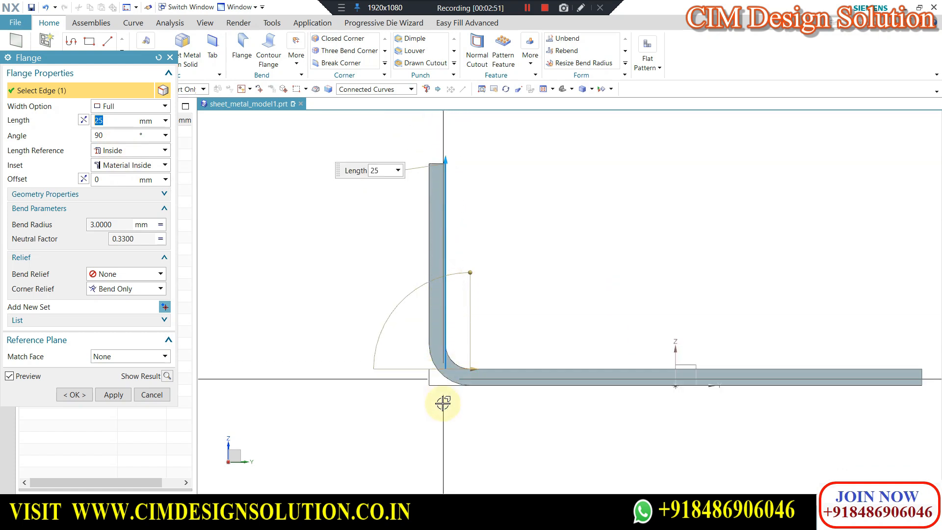
scroll(459, 362, "up", 5)
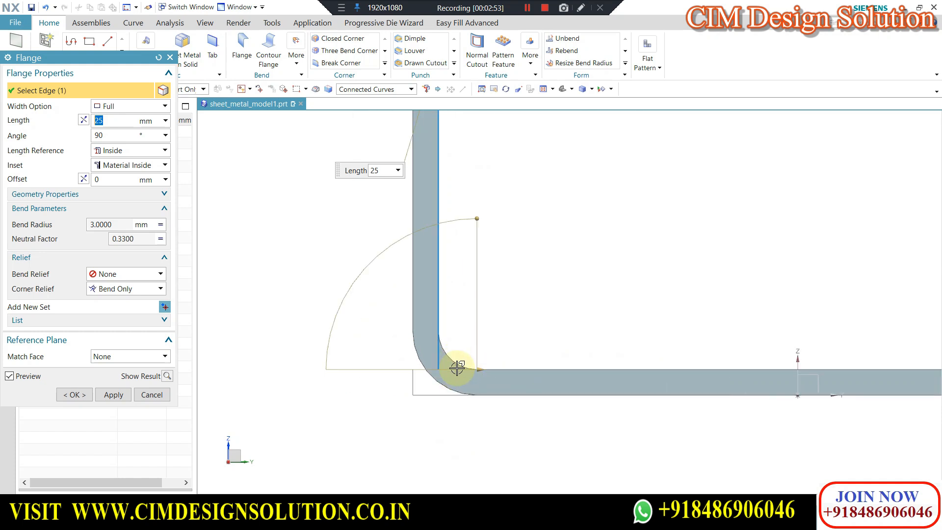
scroll(482, 424, "up", 3)
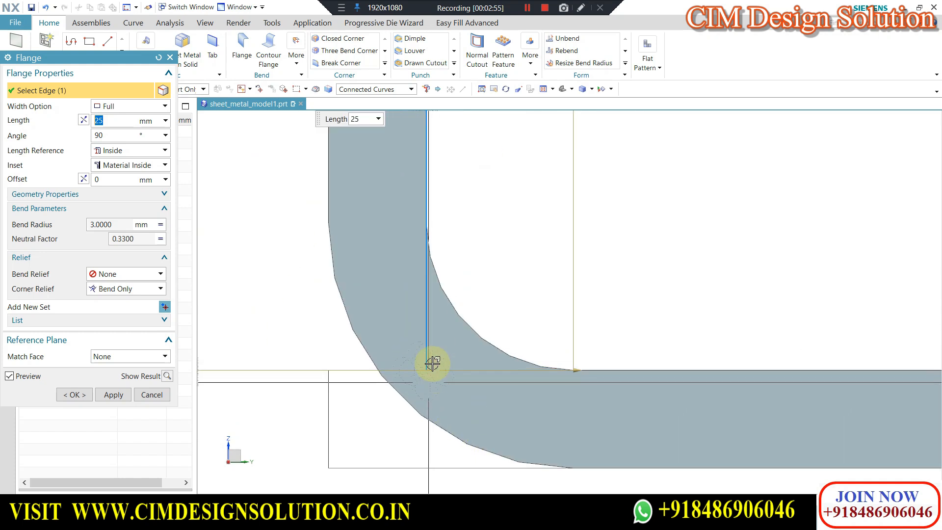
scroll(428, 361, "down", 2)
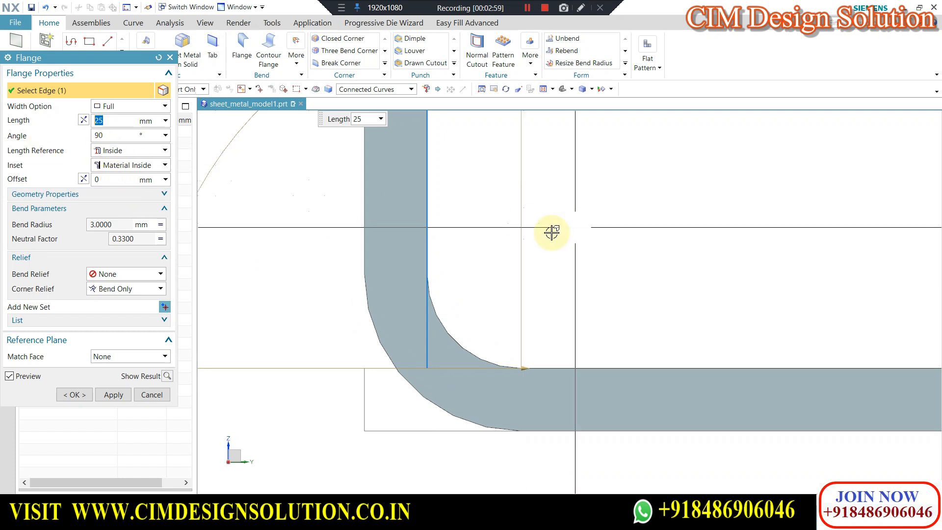
Set the flange's length reference to Outside and inspect it against the outer bend corner in side profile
scroll(552, 232, "down", 3)
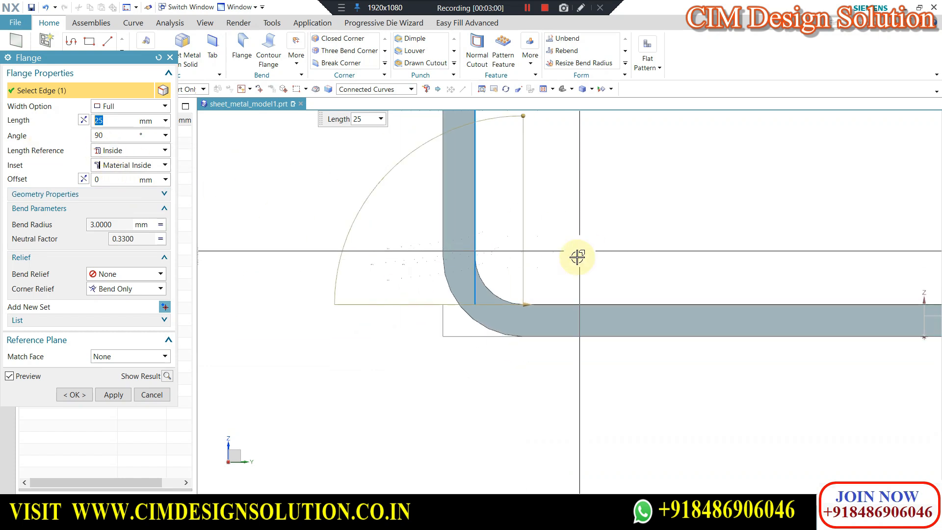
left_click(124, 152)
left_click(126, 174)
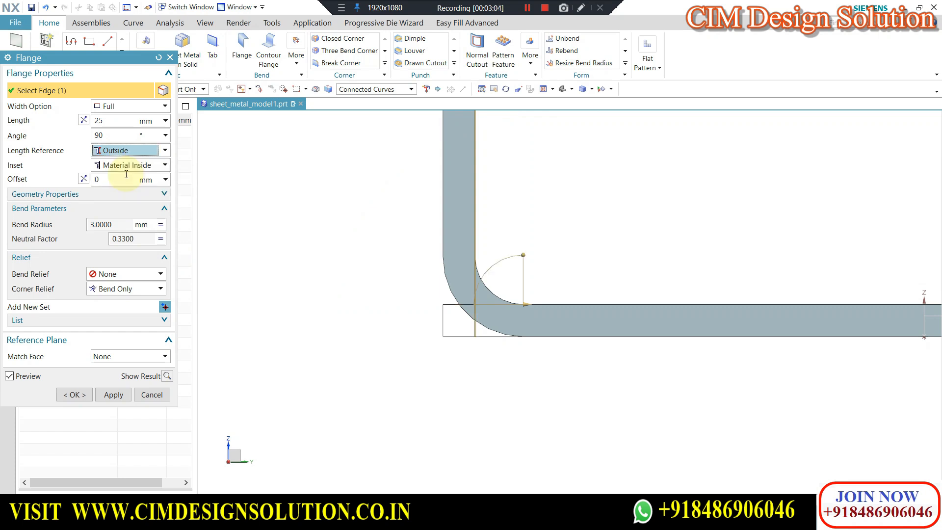
scroll(275, 253, "down", 1)
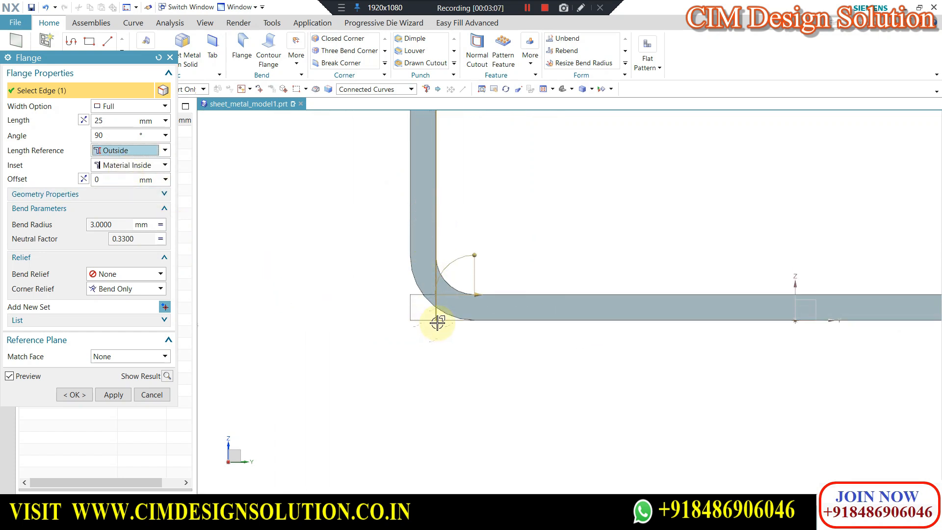
scroll(437, 295, "up", 2)
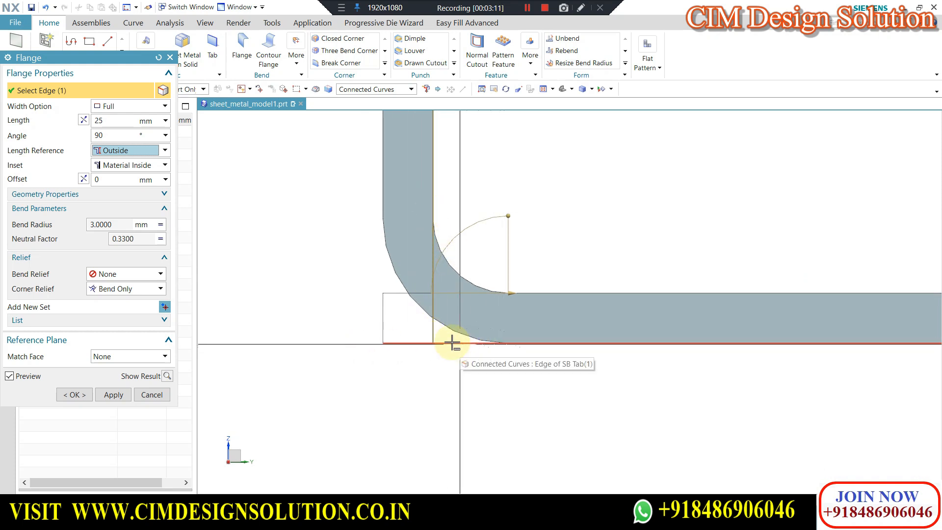
Switch the flange's length reference to Web and examine the bend tangent line where the flange wall begins
left_click(128, 151)
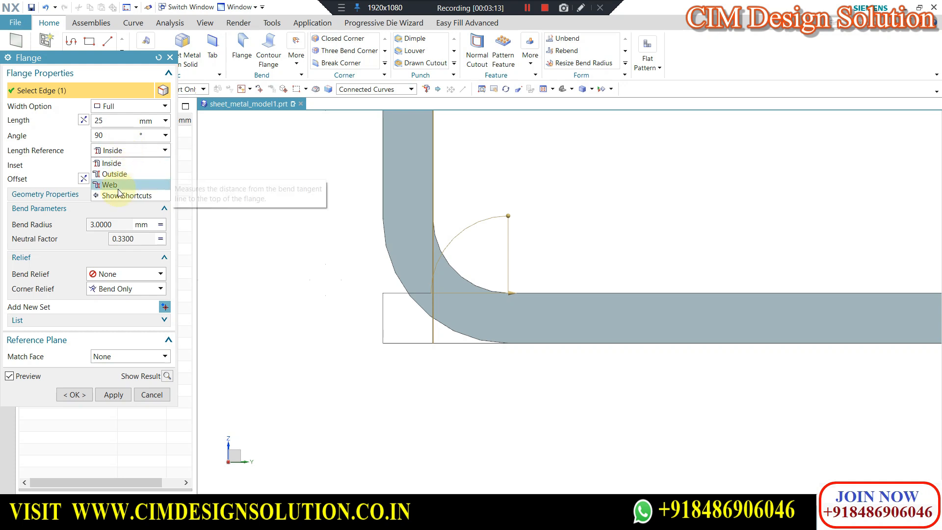
left_click(110, 185)
scroll(417, 326, "down", 2)
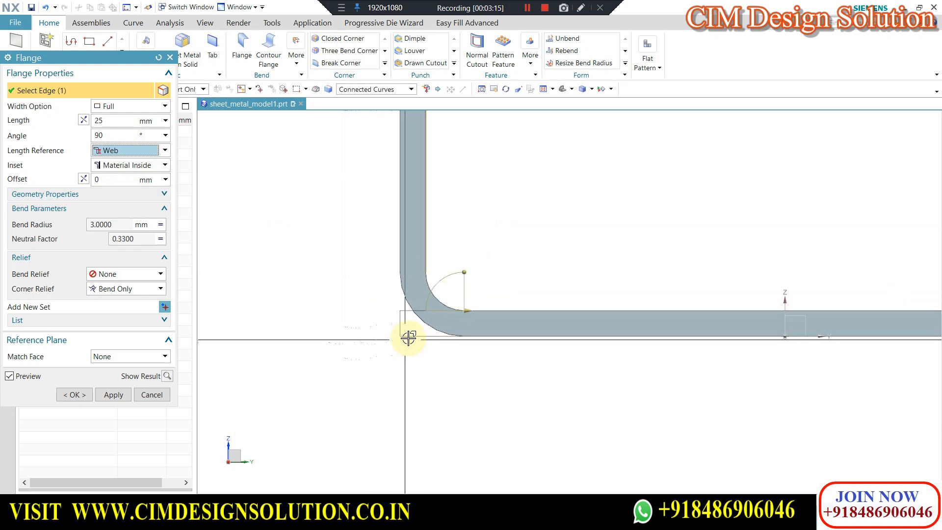
middle_click_drag(486, 301, 452, 312)
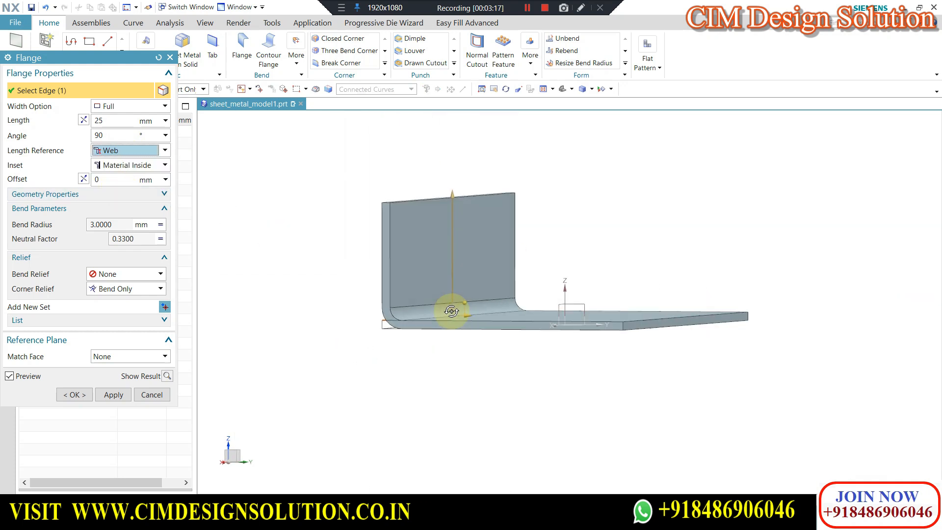
scroll(417, 310, "up", 6)
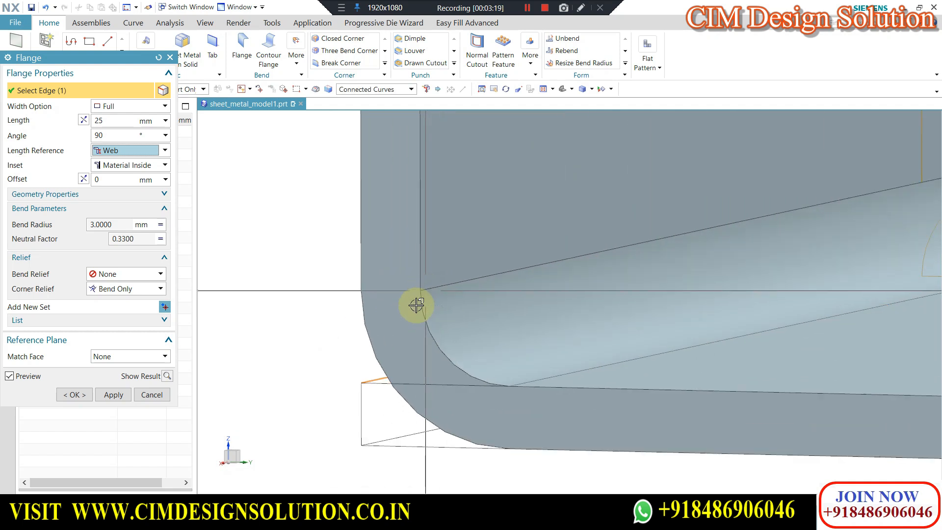
scroll(417, 305, "down", 3)
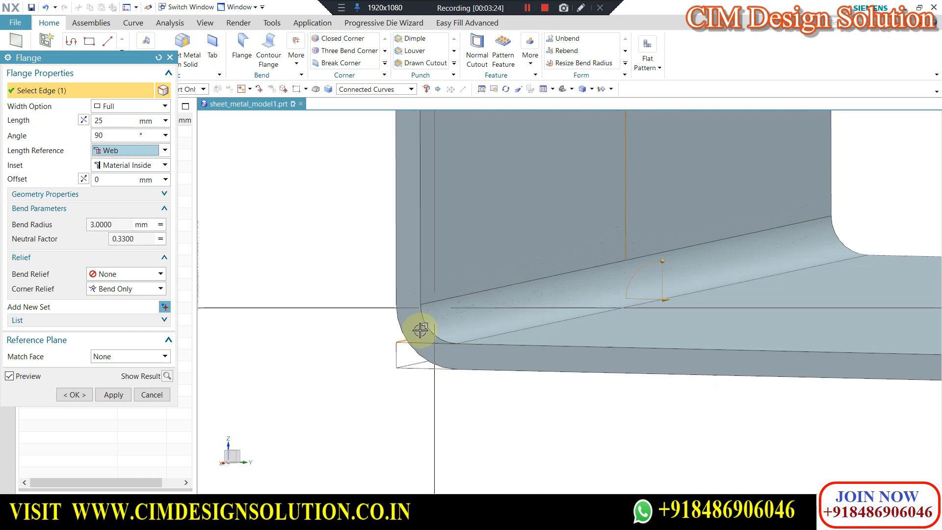
scroll(543, 289, "down", 3)
scroll(541, 292, "up", 2)
scroll(529, 287, "up", 2)
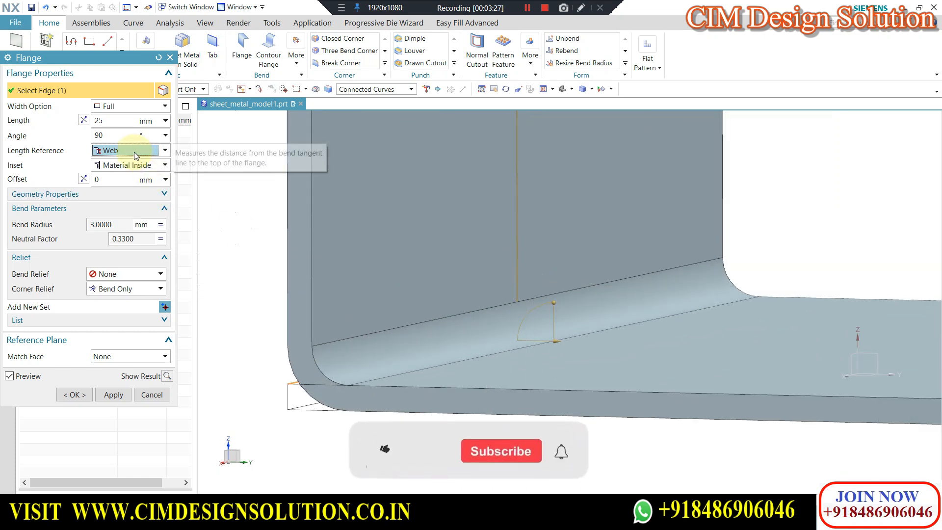
Preview the flange with the Material Outside inset and set the inset to Bend Outside
left_click(71, 197)
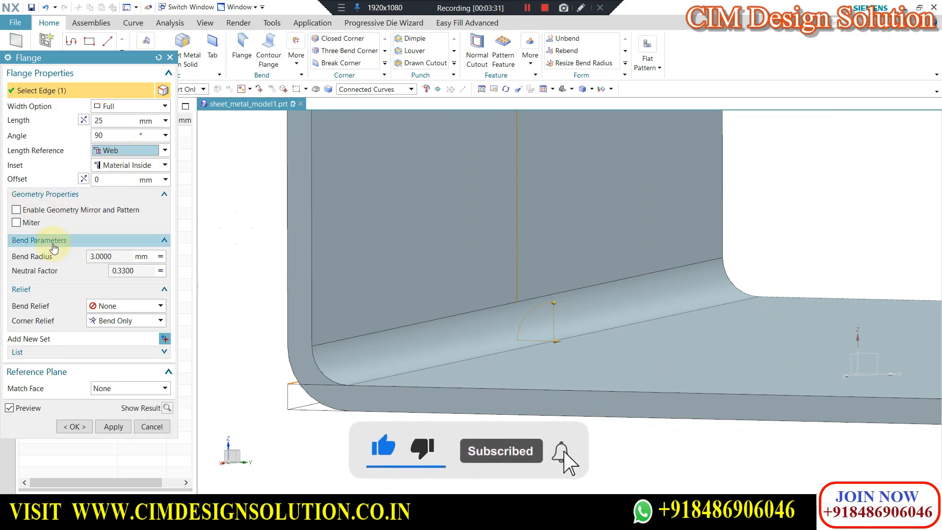
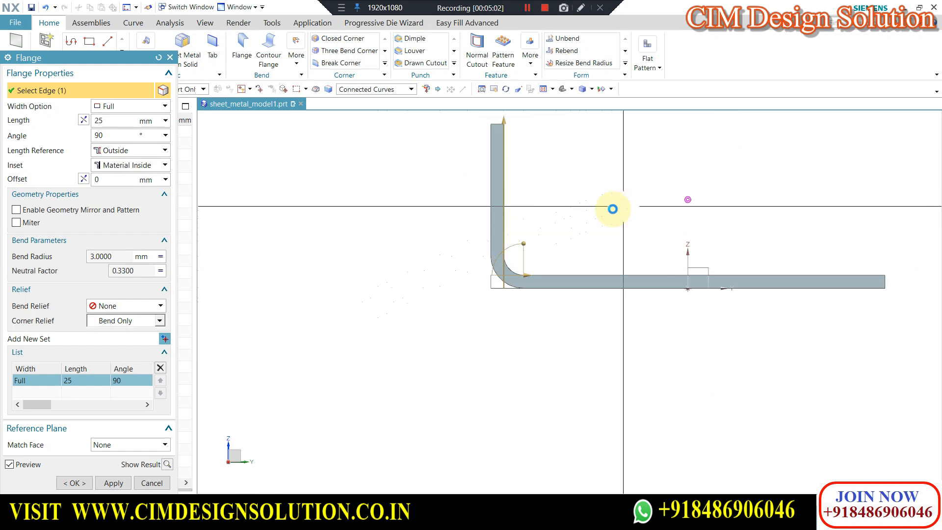
left_click(134, 166)
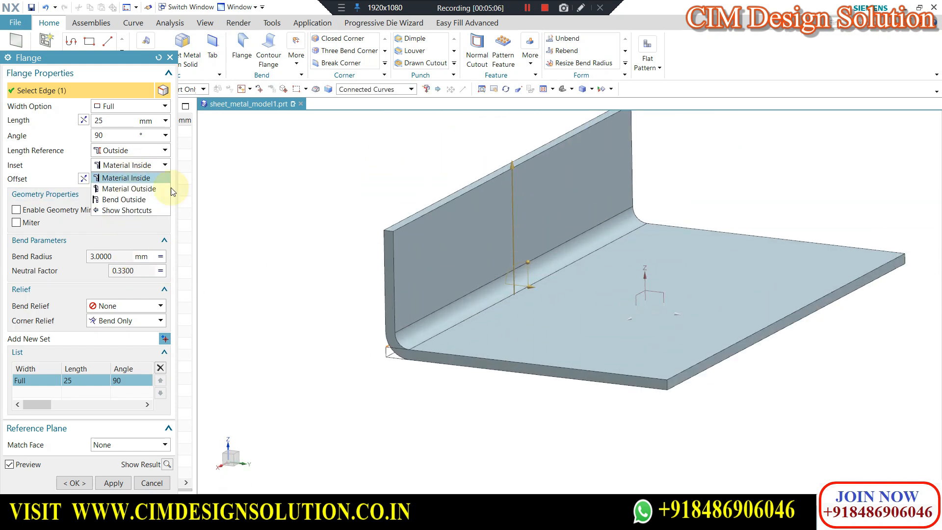
left_click(128, 189)
scroll(373, 309, "up", 4)
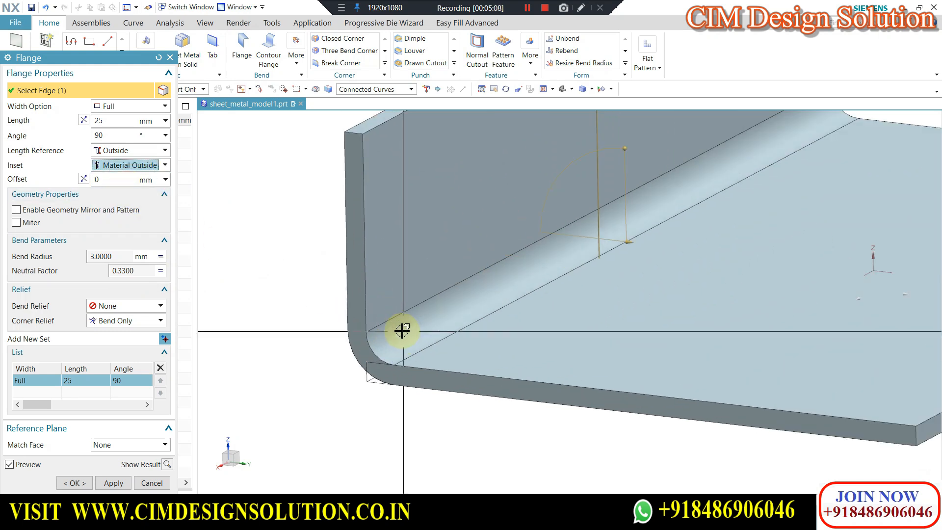
left_click(131, 166)
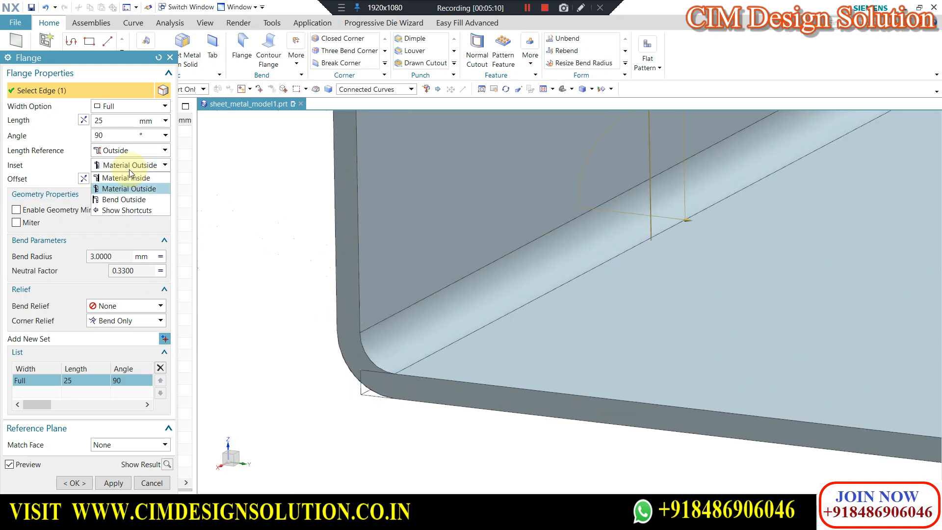
left_click(125, 201)
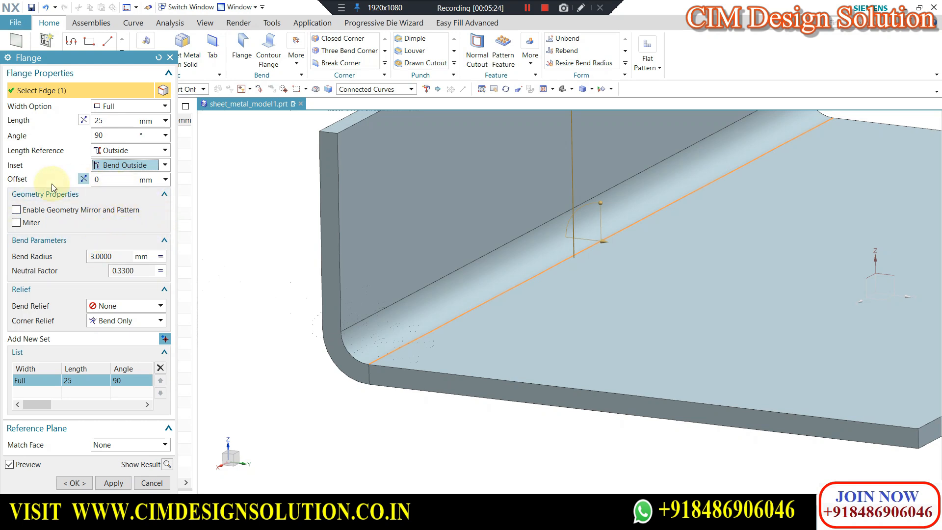
Switch the bend radius to a local value and set it to 1.5 mm
left_click(162, 256)
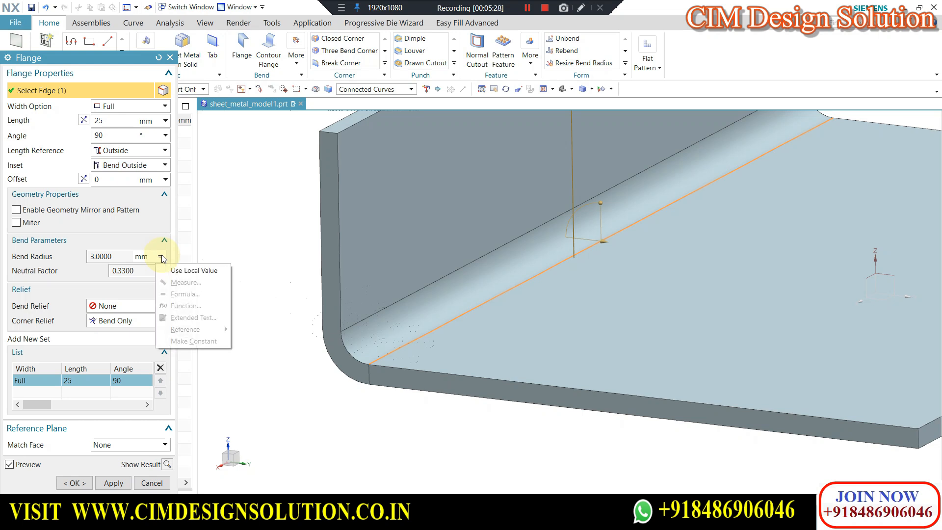
left_click(117, 256)
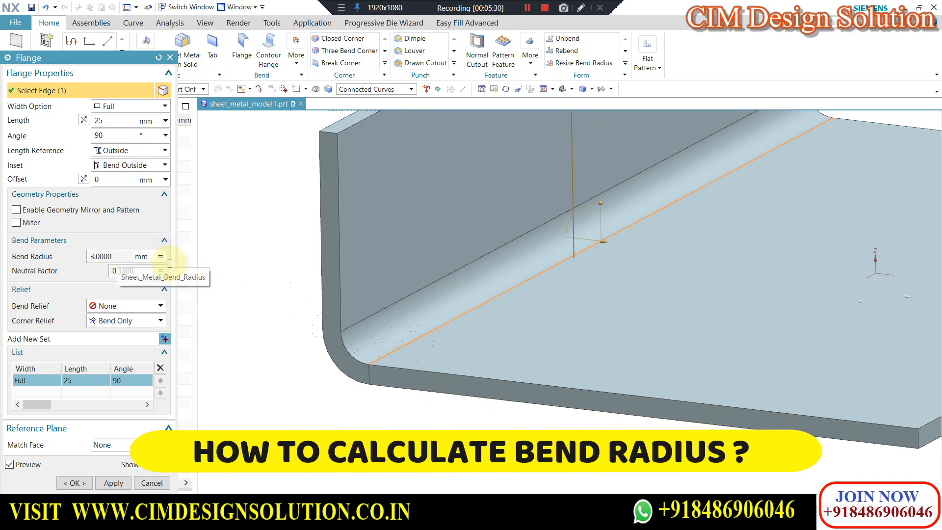
left_click(170, 271)
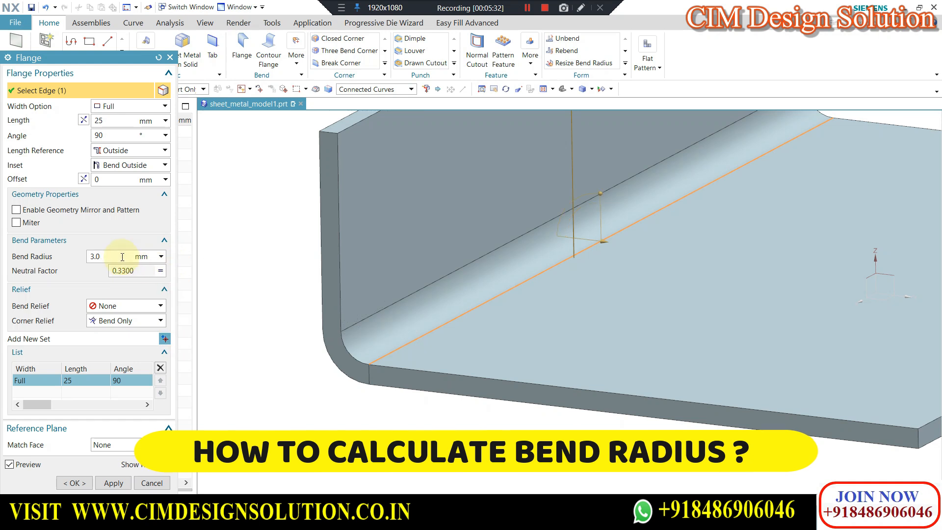
double_click(123, 257)
type("1.5")
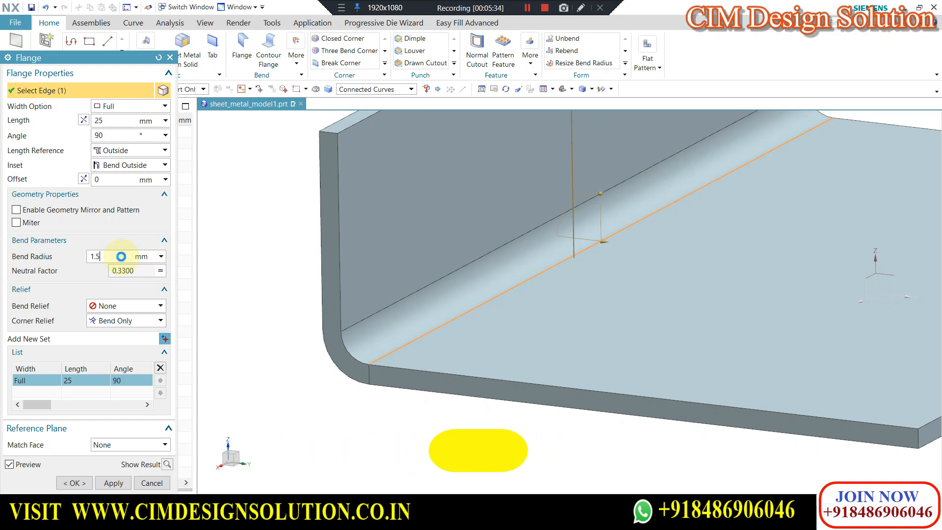
key("Return")
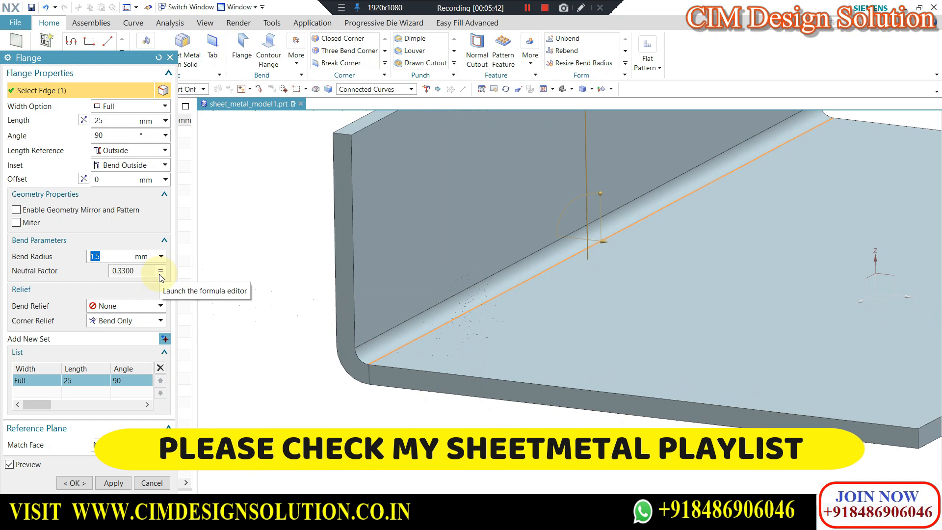
Set the flange's width option to At Center and inspect where the narrow flange's bend meets the tab edge
scroll(292, 265, "down", 2)
middle_click_drag(257, 255, 461, 260)
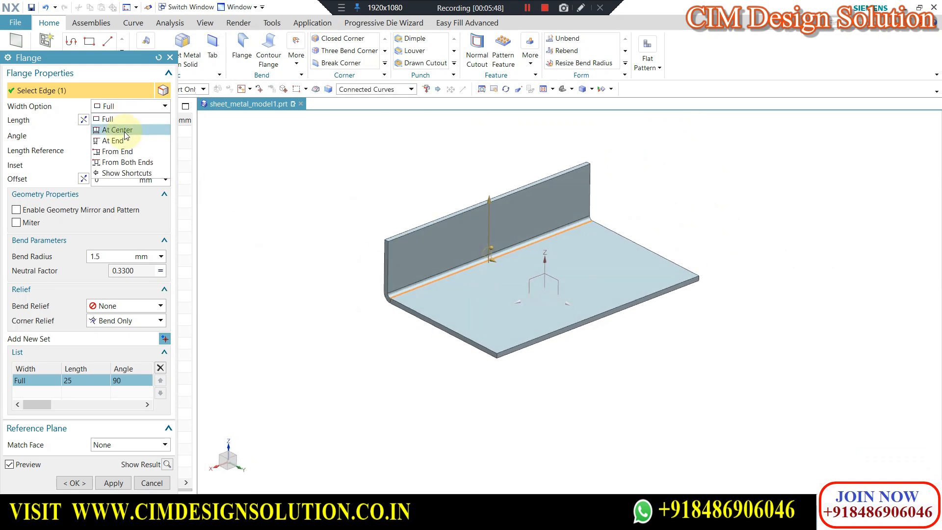
left_click(117, 130)
middle_click_drag(476, 268, 538, 444)
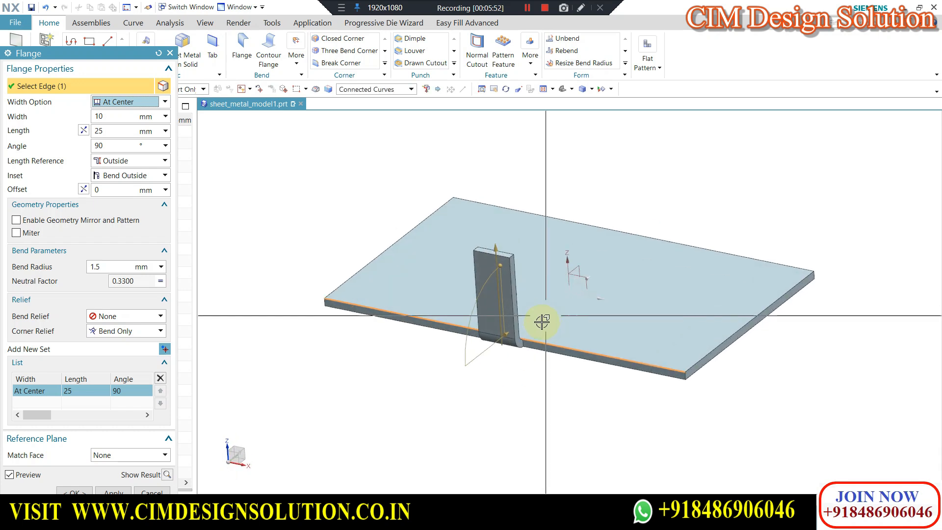
scroll(506, 391, "up", 5)
scroll(429, 343, "down", 1)
middle_click_drag(450, 332, 491, 361)
scroll(498, 309, "up", 2)
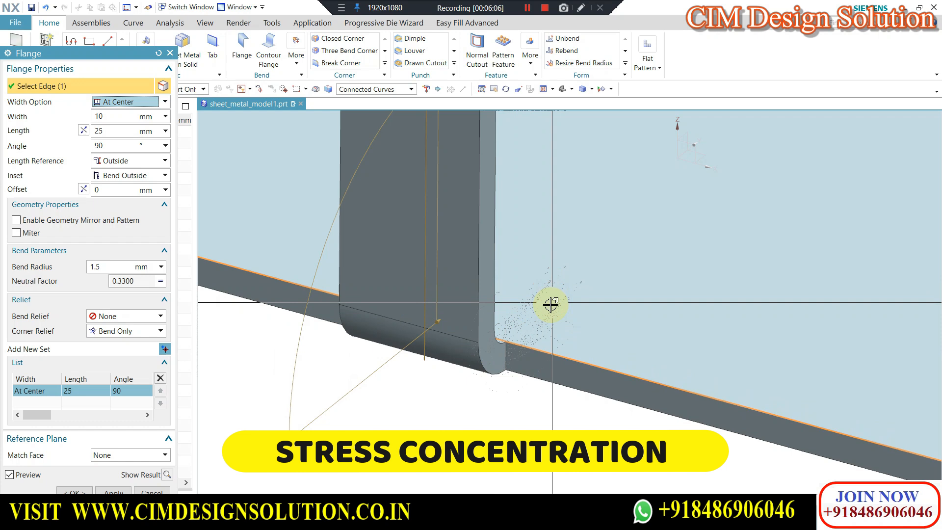
Set the bend relief to Square and inspect the notches beside the centred flange
left_click(126, 316)
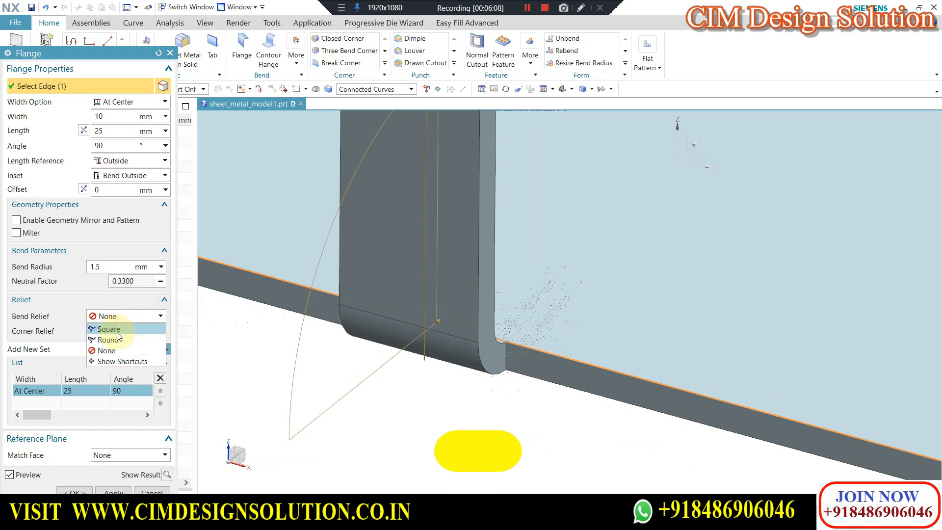
left_click(117, 329)
scroll(537, 259, "down", 6)
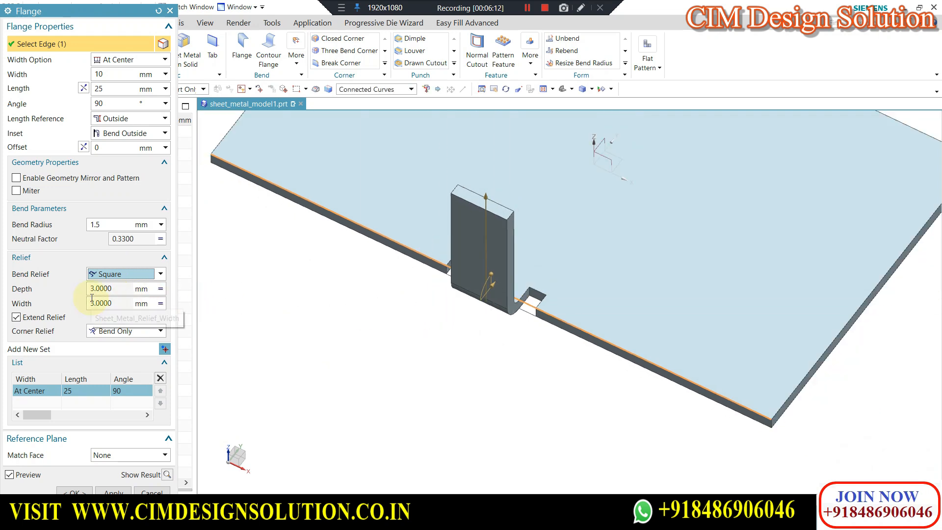
scroll(540, 315, "up", 4)
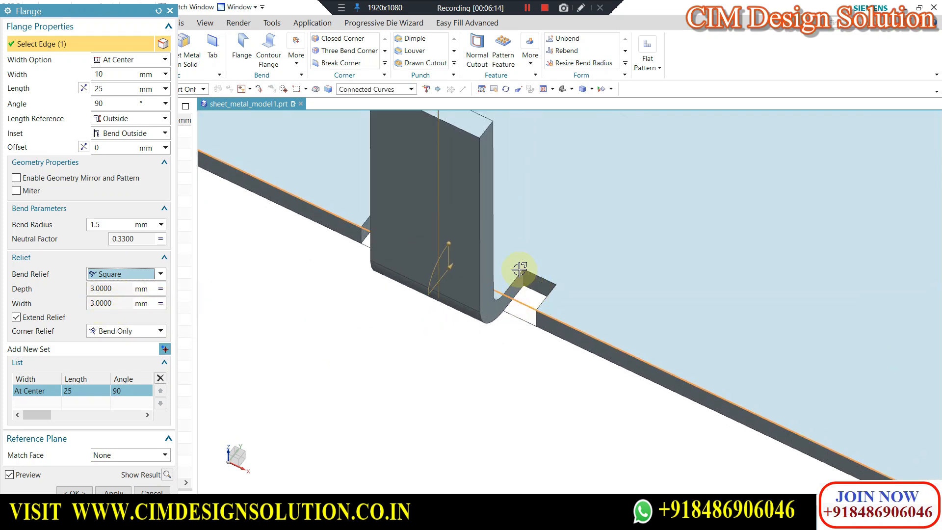
Switch the relief depth and width to local values and set both to 1.5 mm
left_click(162, 292)
left_click(176, 301)
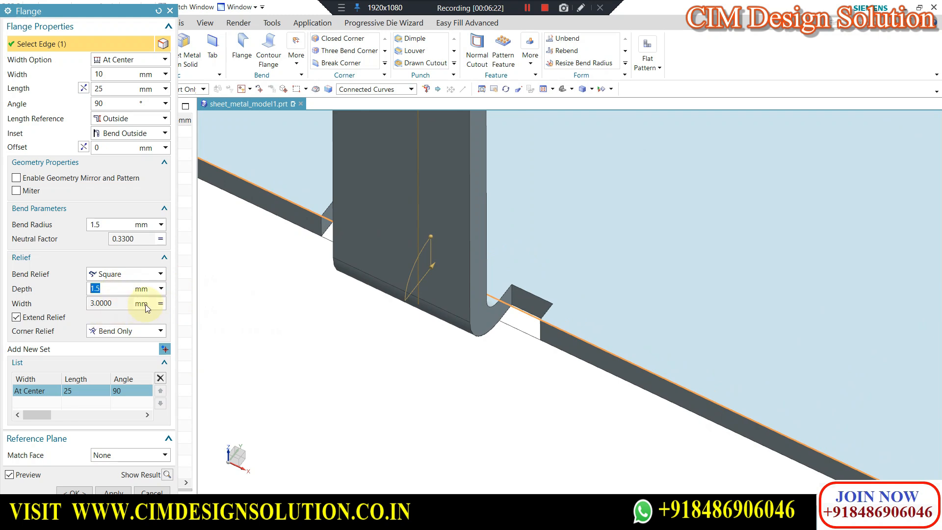
left_click(176, 318)
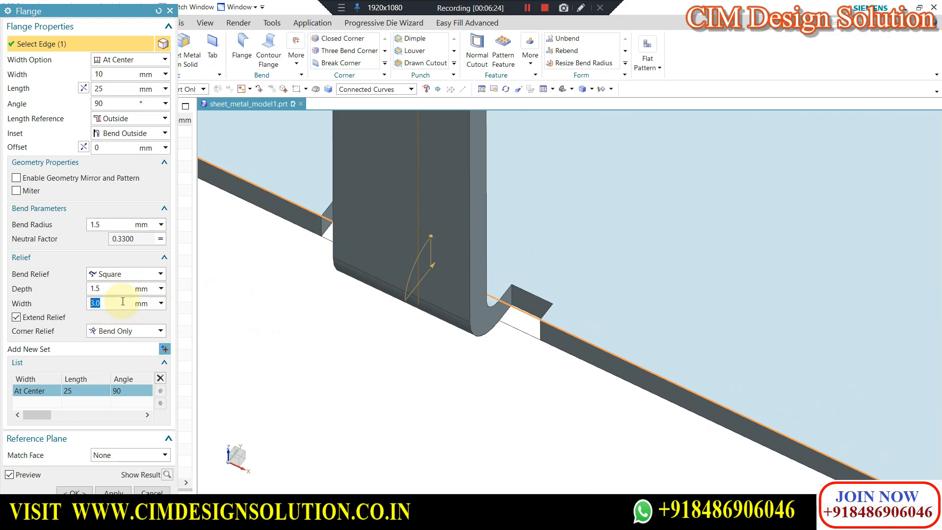
Change the bend relief to Round and inspect the rounded notch beside the flange
middle_click_drag(388, 317, 565, 284)
scroll(462, 320, "up", 2)
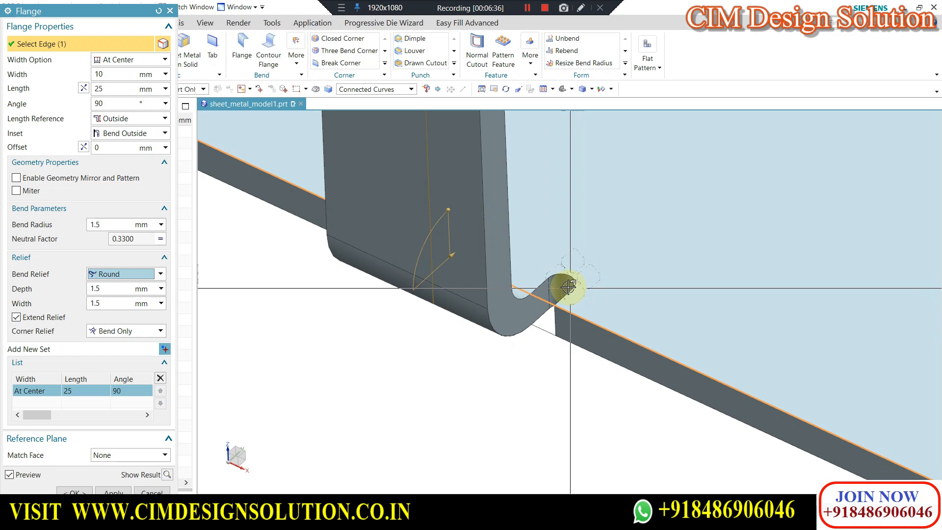
middle_click_drag(569, 290, 552, 273)
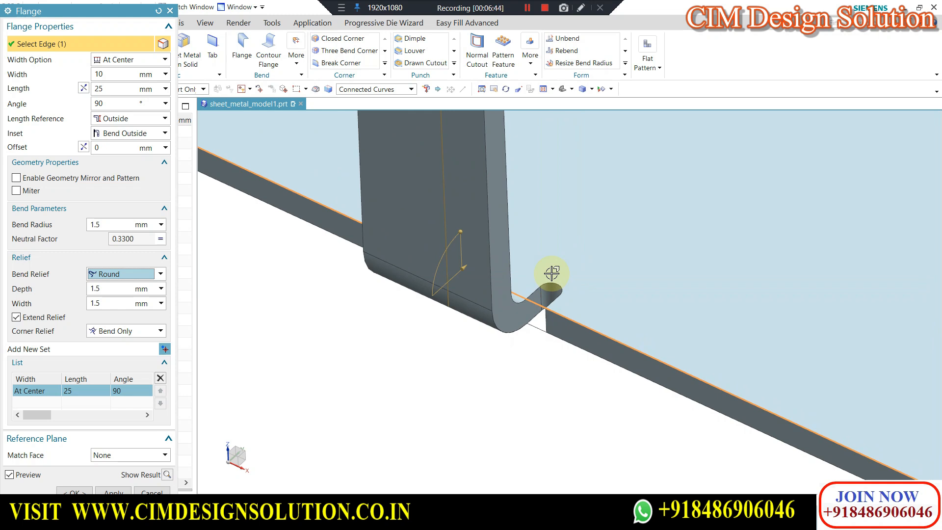
Compare the flange with bend relief None and Square, and return the bend relief to Round
left_click(141, 276)
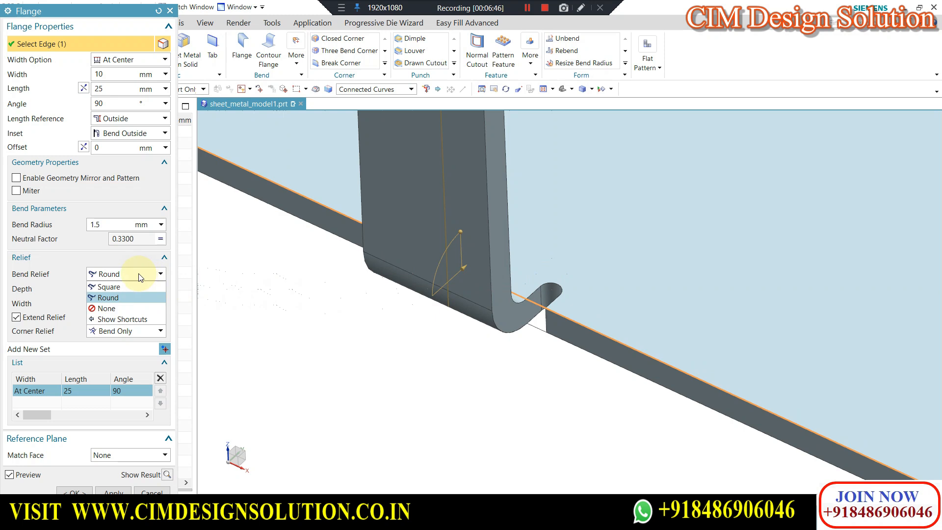
left_click(117, 309)
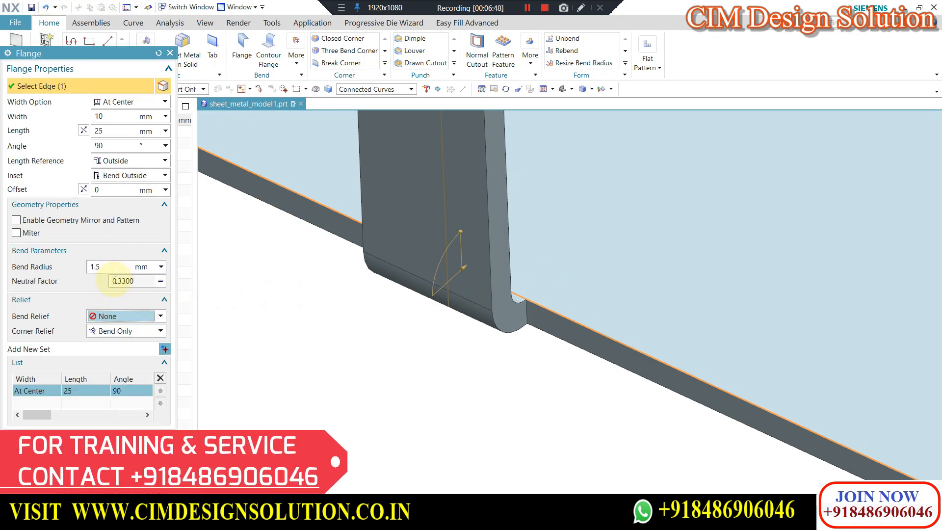
left_click(117, 316)
left_click(110, 327)
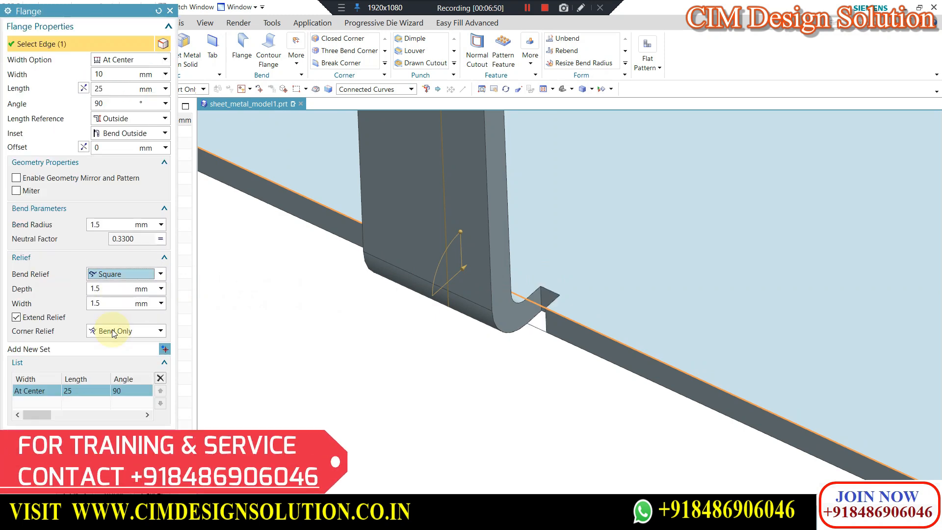
left_click(116, 332)
left_click(120, 274)
left_click(120, 274)
left_click(114, 298)
scroll(434, 292, "down", 5)
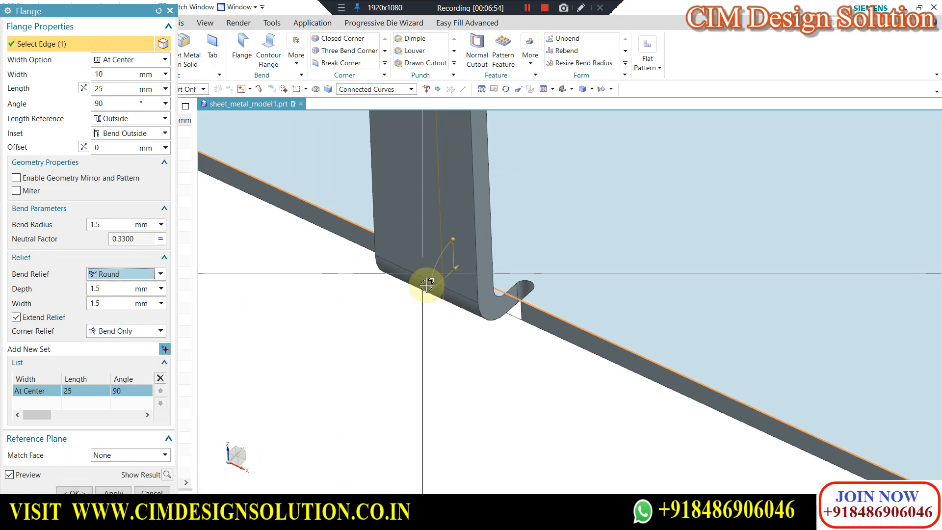
scroll(448, 280, "down", 2)
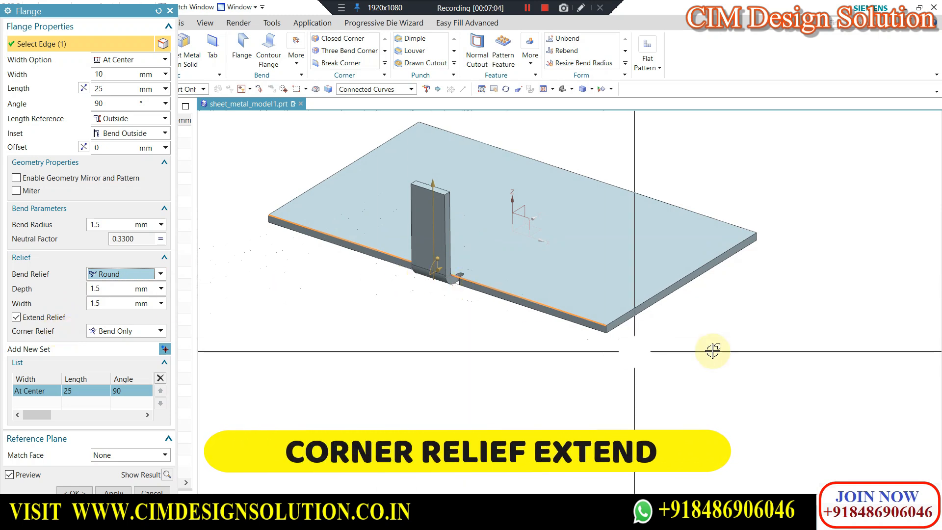
left_click(622, 315)
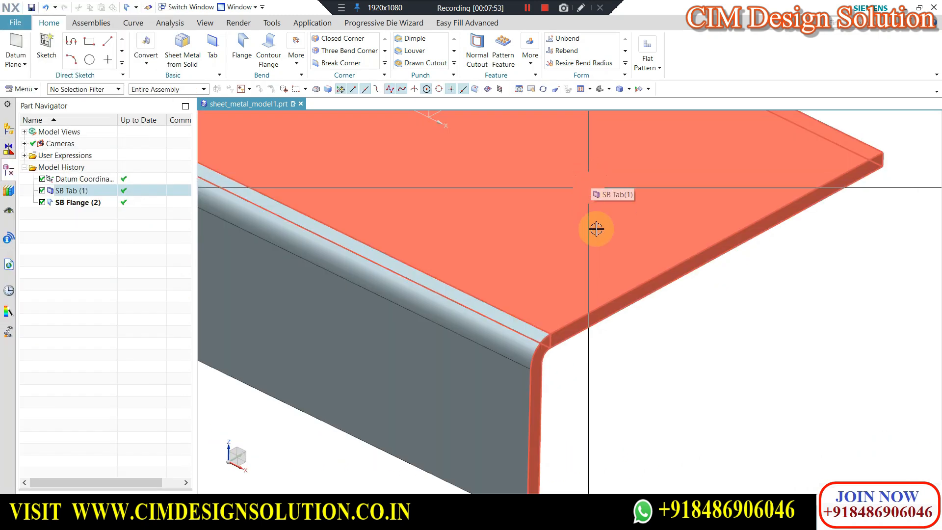
Delete the existing flange from the model history and create a full-width, 25 mm flange on the tab's long front edge
scroll(580, 253, "down", 2)
scroll(559, 297, "up", 1)
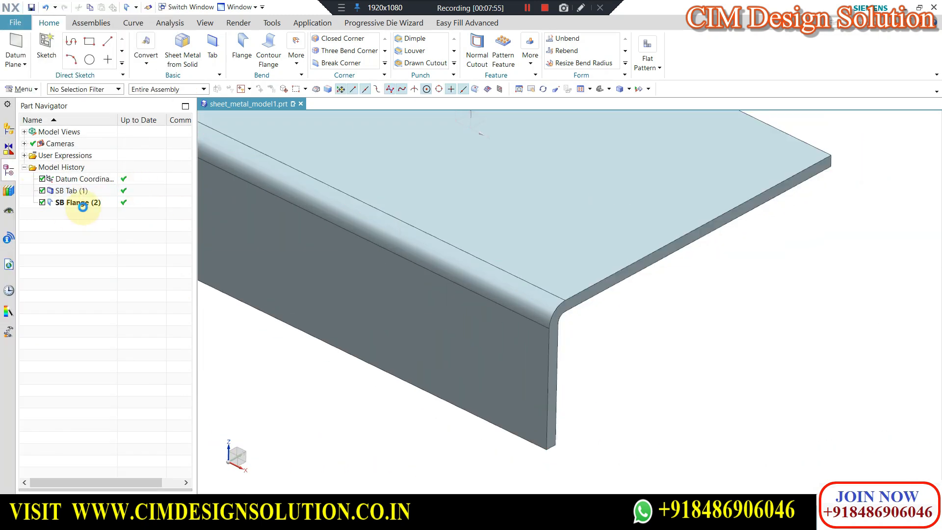
right_click(82, 205)
left_click(119, 374)
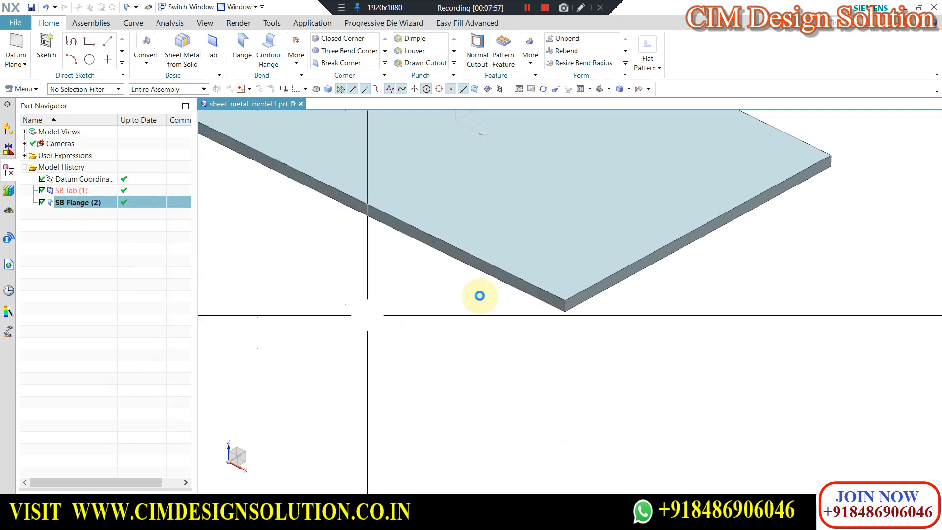
left_click(240, 44)
left_click(479, 263)
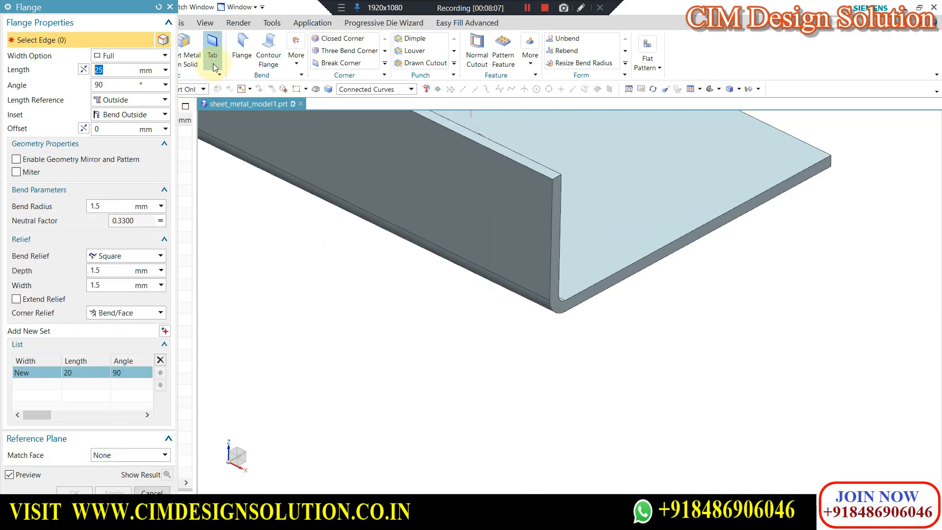
Start a second full-width flange on the adjacent short edge, keeping the Outside length reference and setting the inset to Material Inside
scroll(553, 293, "up", 2)
left_click(605, 285)
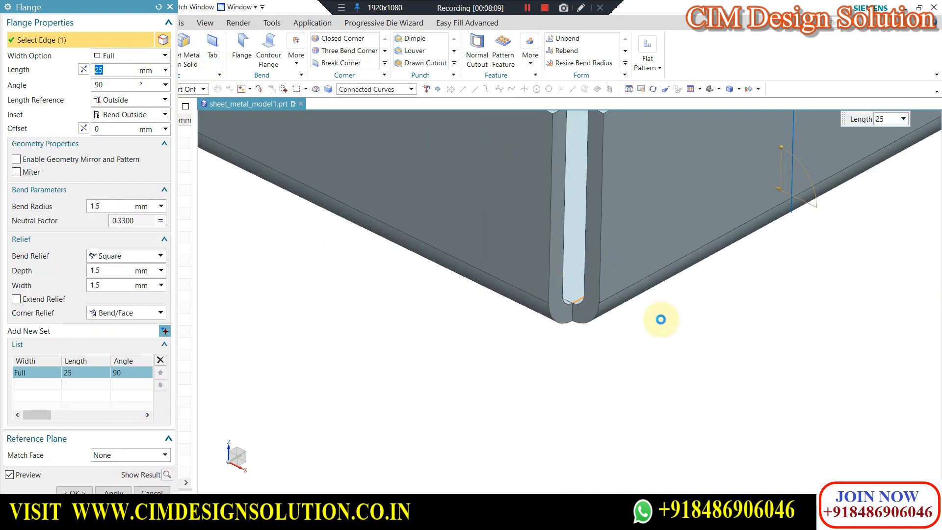
left_click(118, 100)
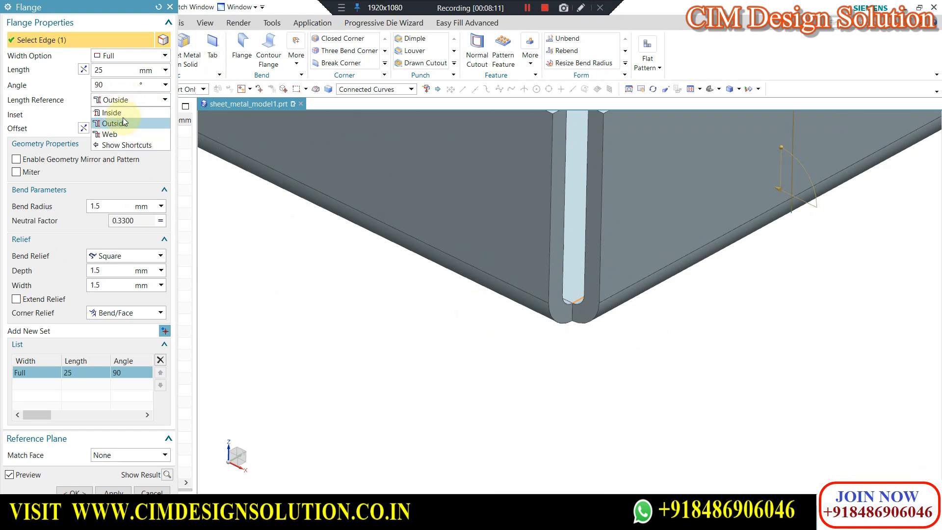
left_click(123, 123)
left_click(125, 114)
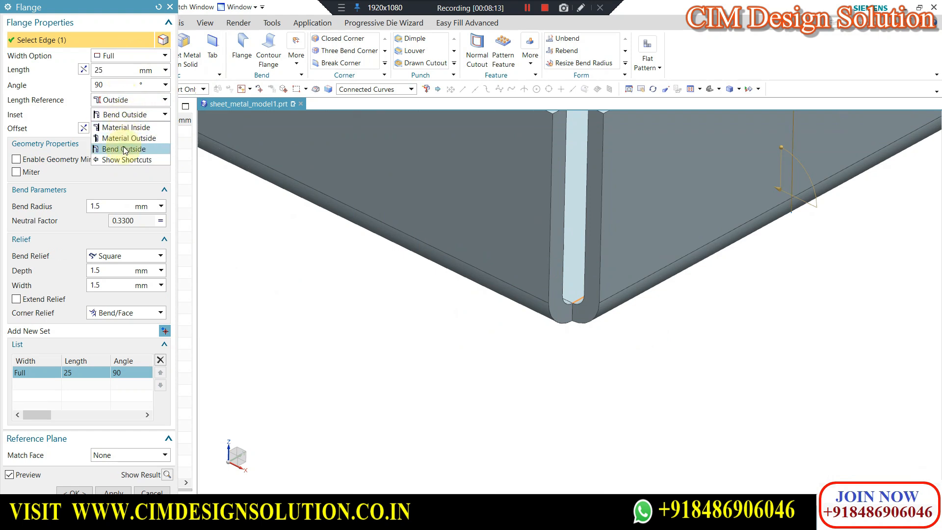
left_click(122, 128)
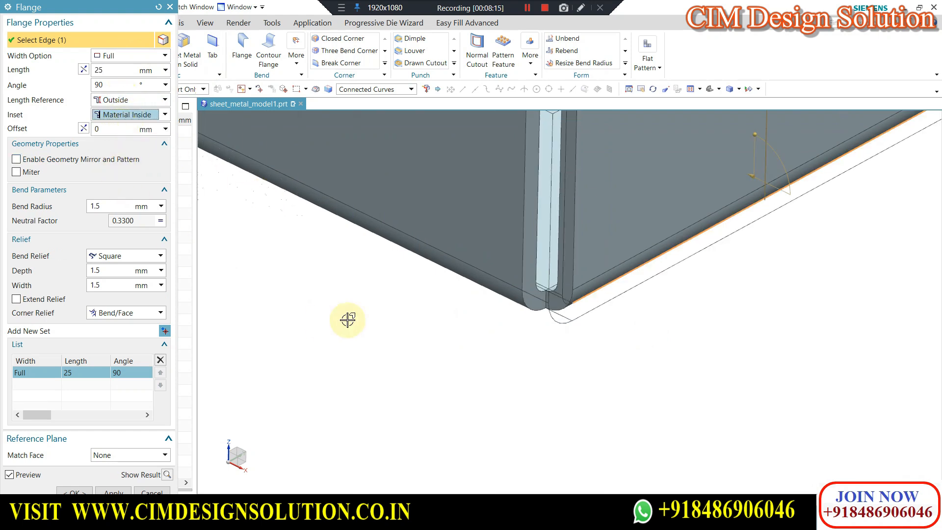
Set the corner relief to Bend Only, inspect the corner between both flanges from below, and accept the second flange
scroll(549, 314, "up", 5)
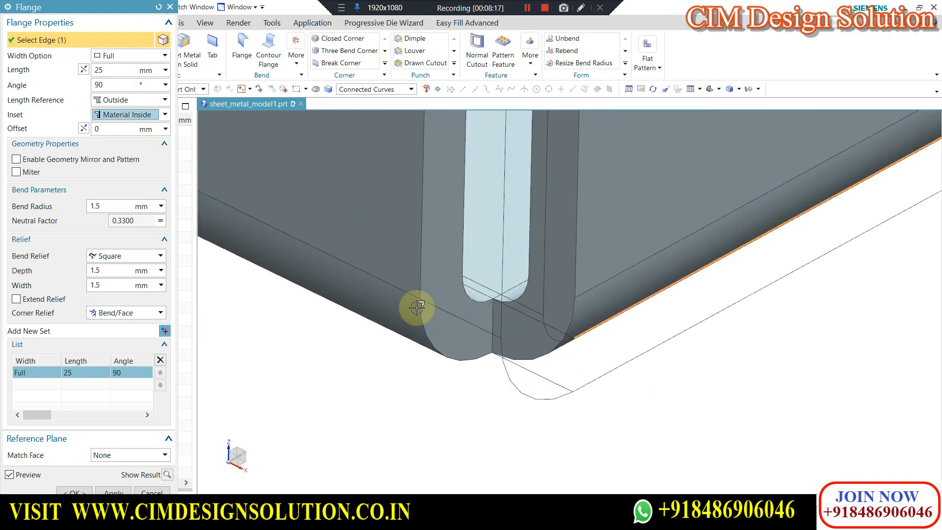
left_click(124, 314)
left_click(118, 330)
scroll(604, 343, "down", 5)
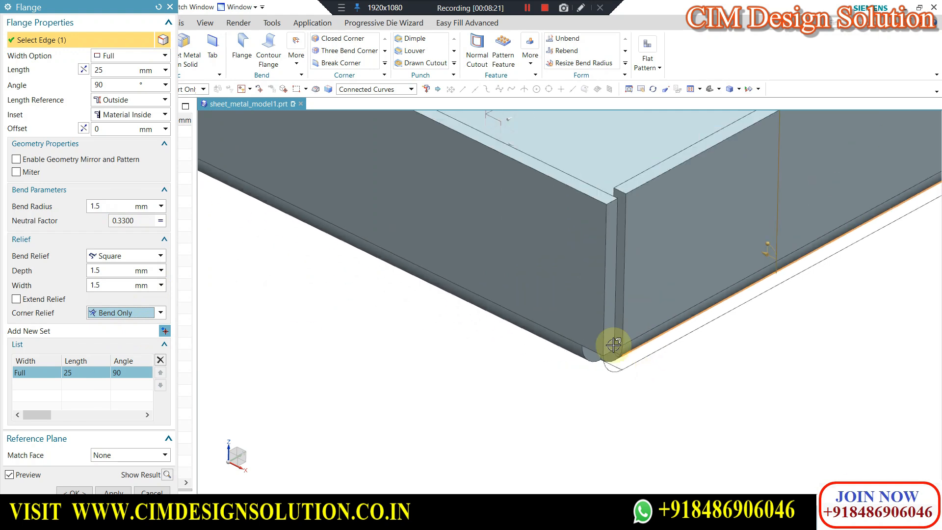
middle_click_drag(646, 300, 614, 226)
scroll(621, 172, "up", 5)
scroll(552, 295, "down", 5)
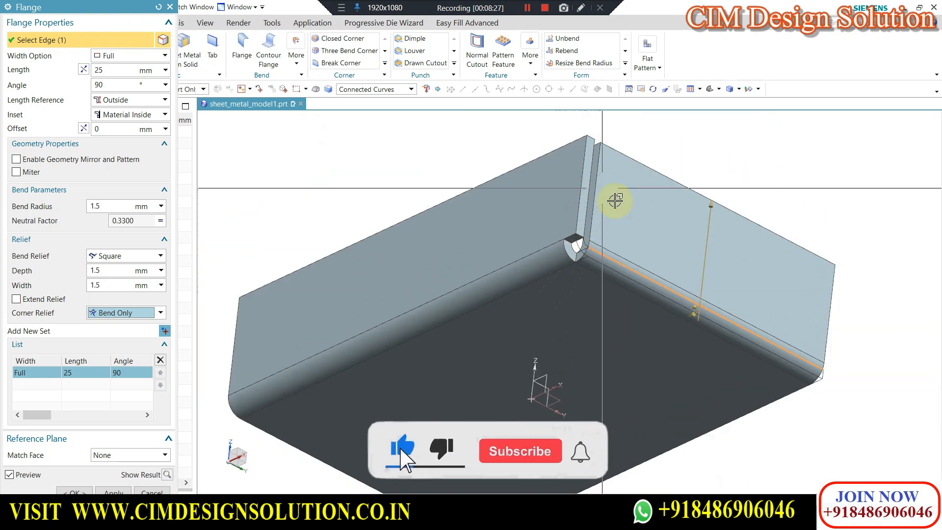
scroll(610, 221, "up", 5)
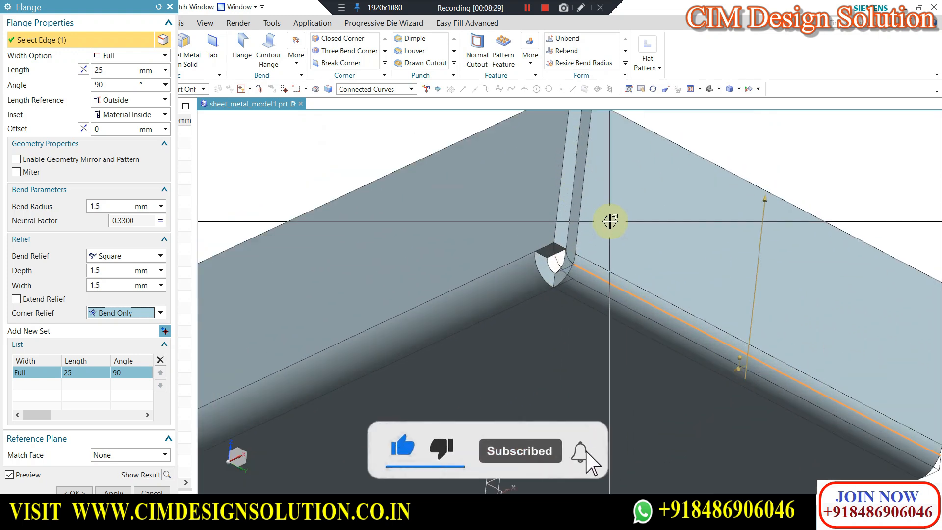
middle_click_drag(553, 267, 555, 203)
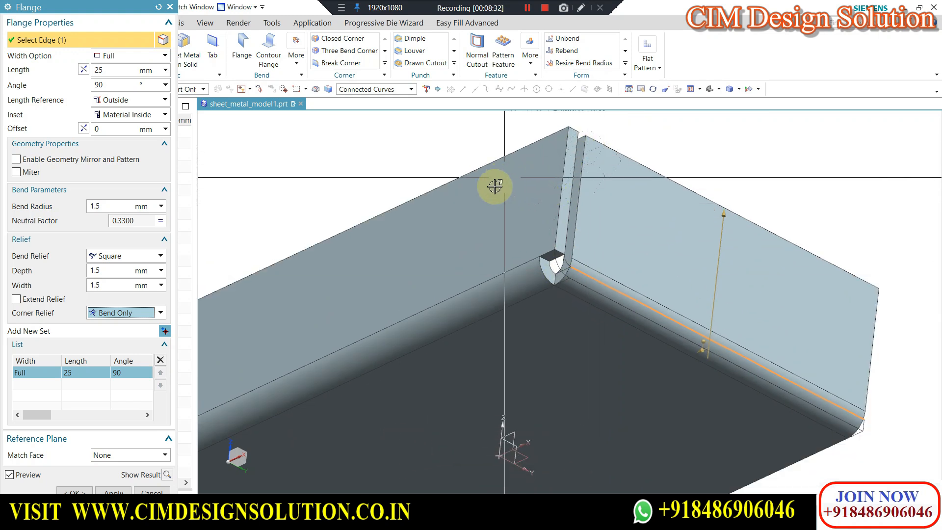
left_click(73, 492)
scroll(526, 205, "down", 5)
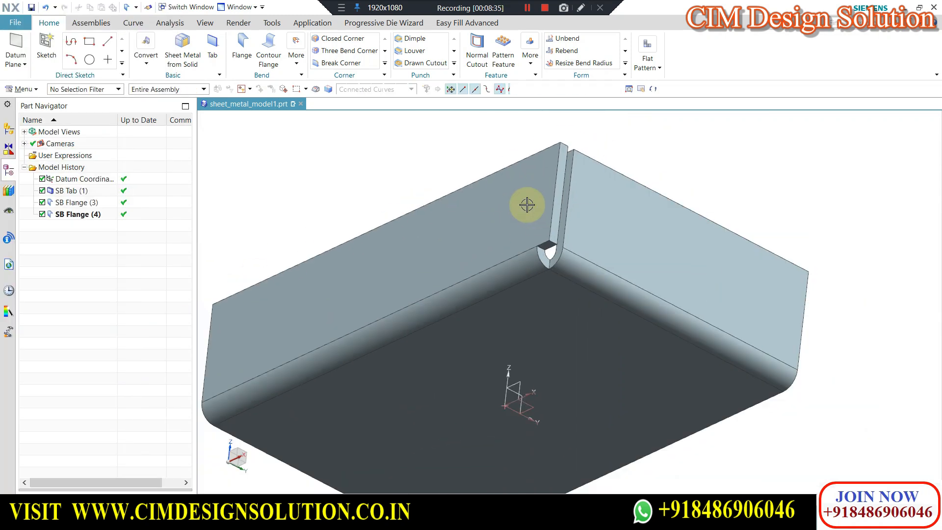
Create a flat pattern using the base tab's top face as the upward face
middle_click_drag(542, 210, 557, 222)
left_click(647, 63)
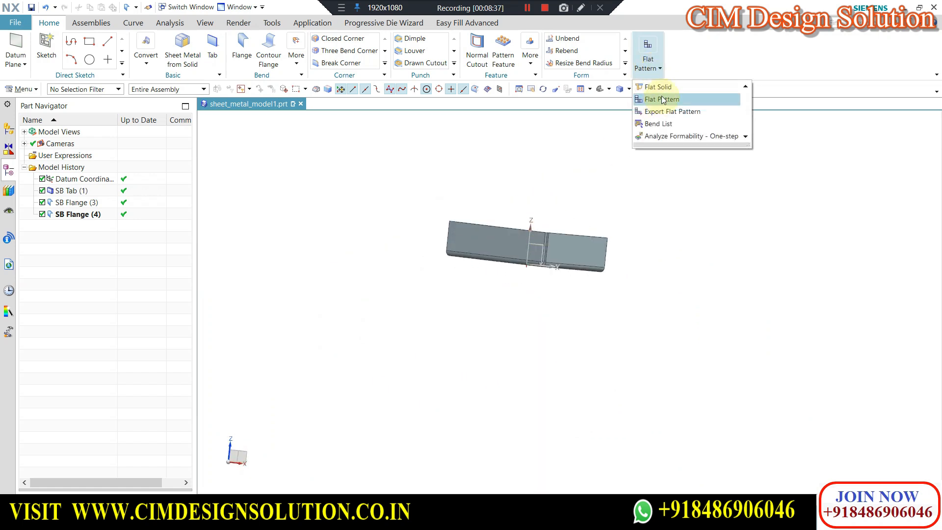
left_click(659, 99)
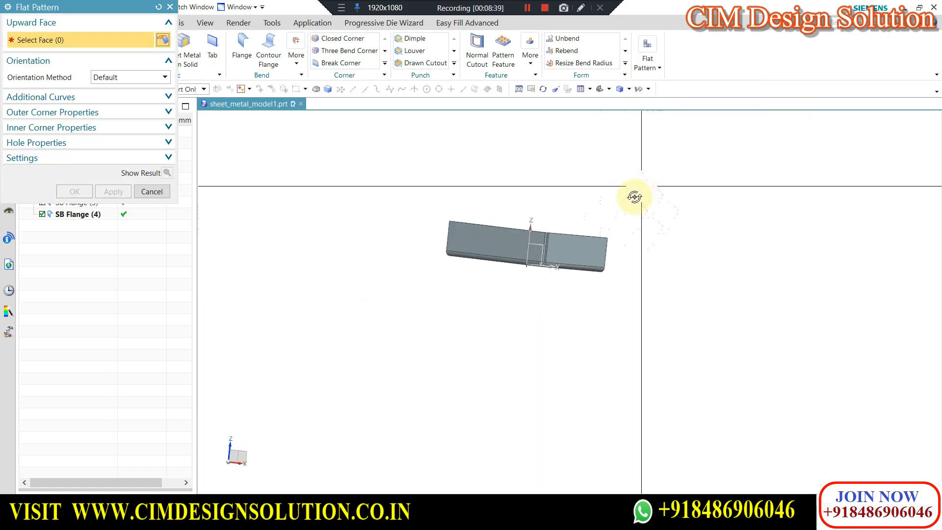
middle_click_drag(633, 196, 557, 231)
left_click(545, 215)
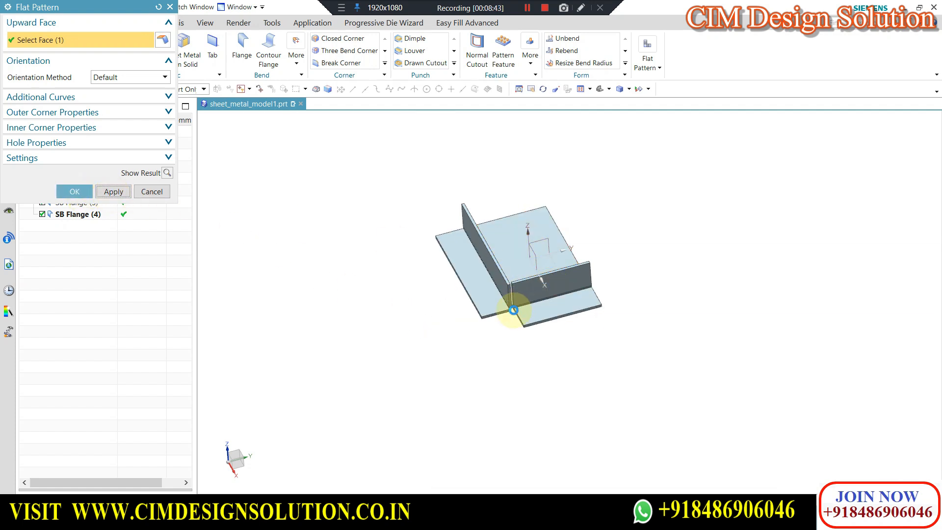
middle_click(516, 310)
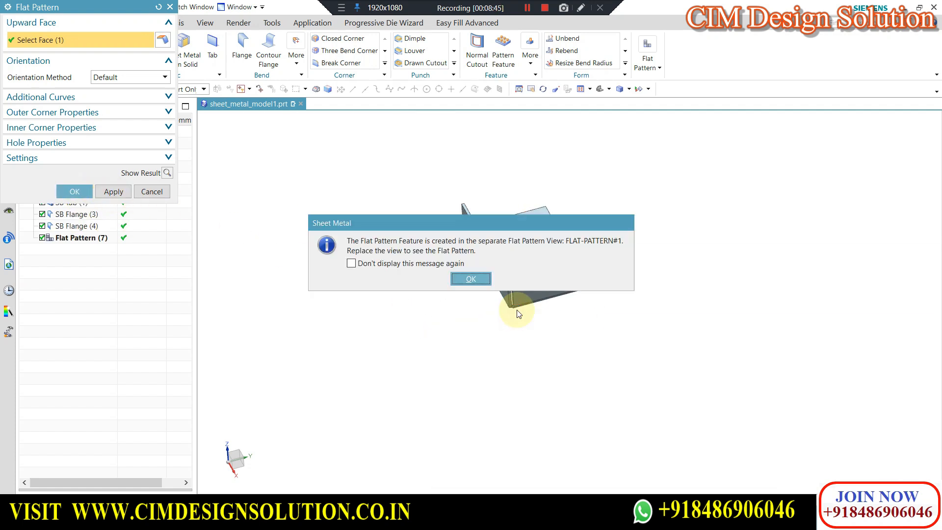
left_click(470, 279)
Try to generate the flat pattern again with its result shown, and close the Flat Pattern command
scroll(520, 288, "up", 6)
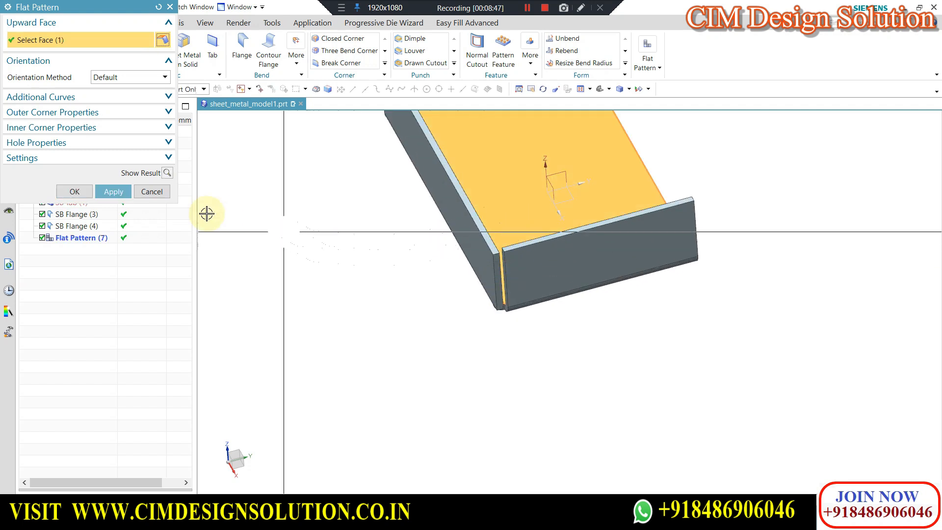
left_click(167, 173)
middle_click(525, 325)
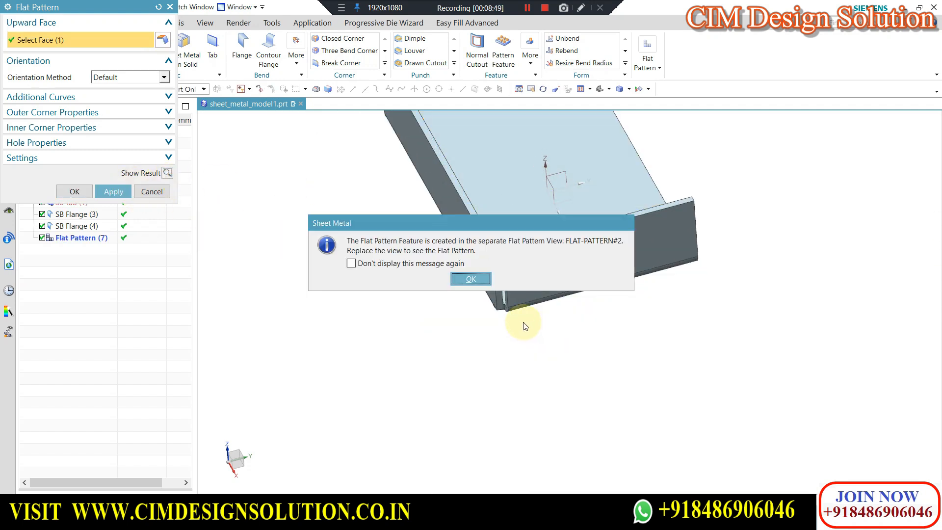
left_click(466, 283)
left_click(157, 192)
Inspect the corner relief from below and delete the flat pattern feature
middle_click_drag(522, 269, 505, 221)
scroll(531, 192, "up", 5)
scroll(506, 275, "up", 4)
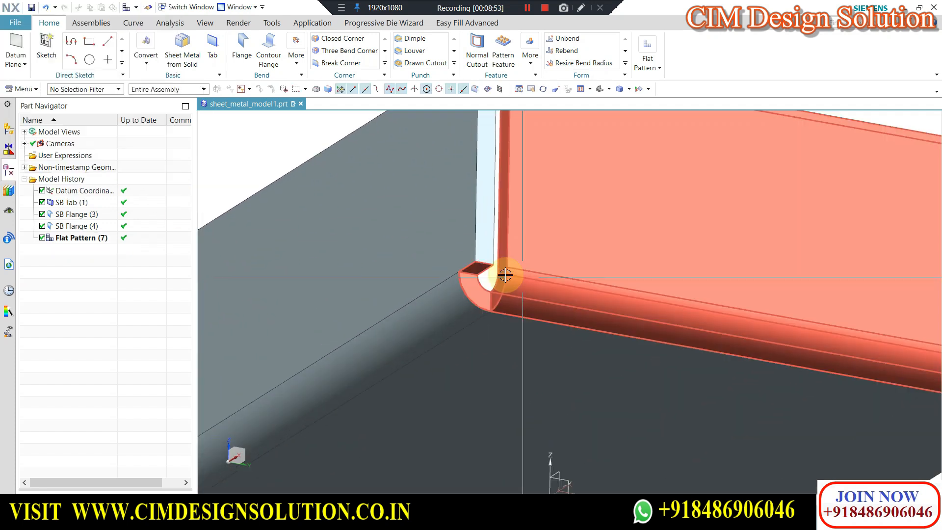
right_click(77, 240)
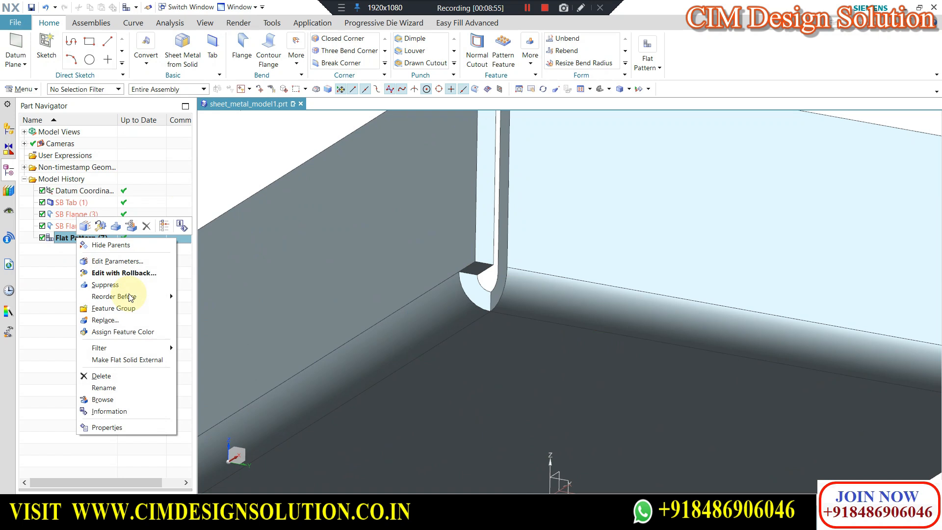
left_click(122, 375)
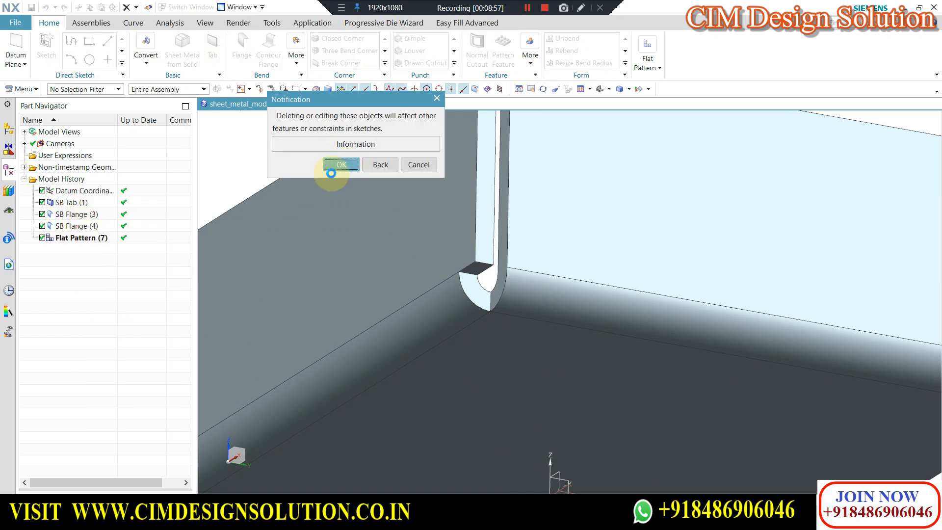
left_click(332, 169)
Edit the second flange, turn on Extend Relief, inspect the corner, and open the Corner Relief choices
double_click(79, 227)
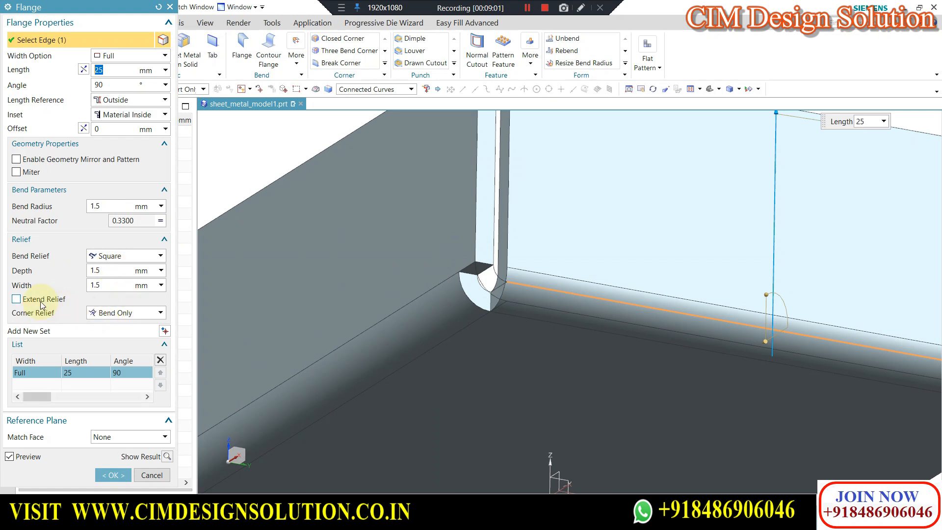
scroll(597, 272, "down", 3)
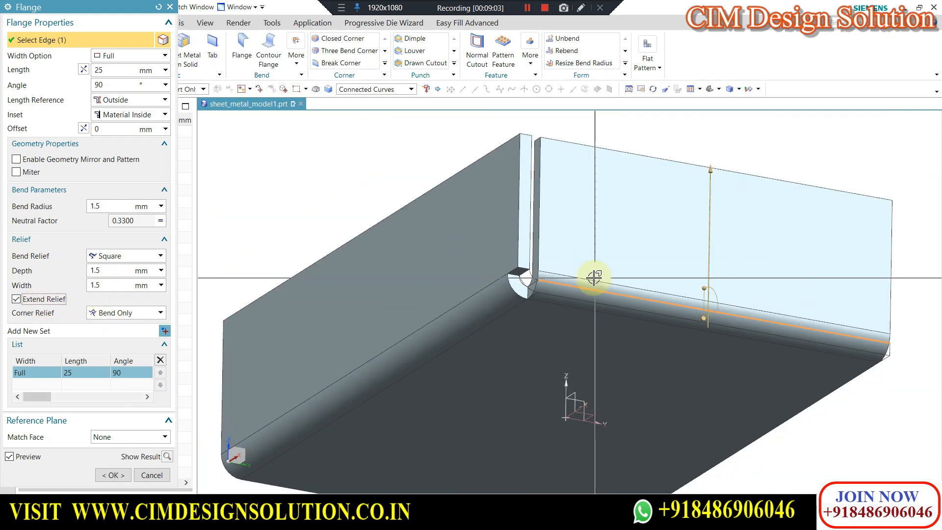
scroll(568, 258, "up", 3)
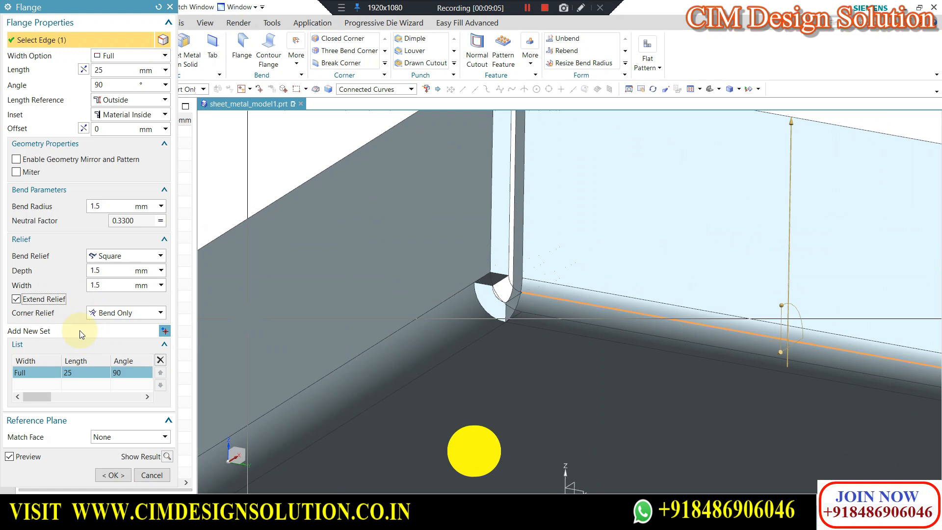
left_click(119, 313)
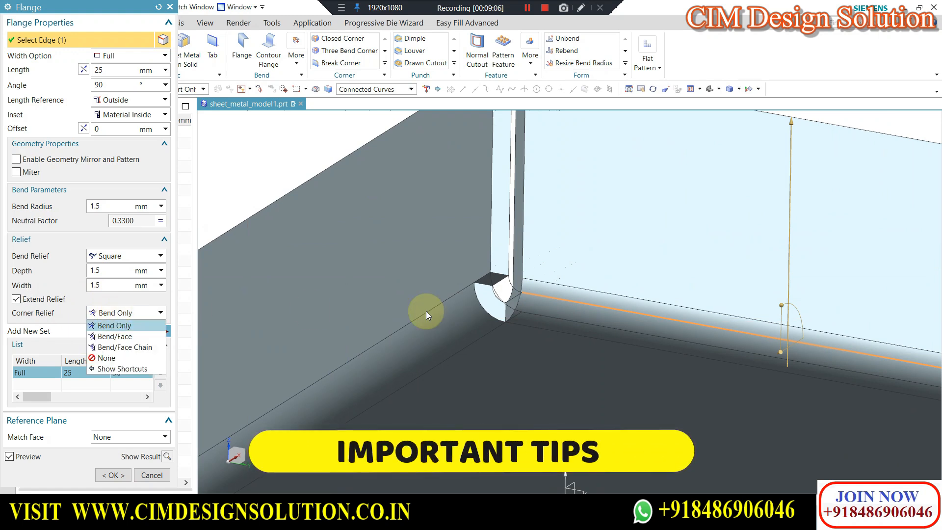
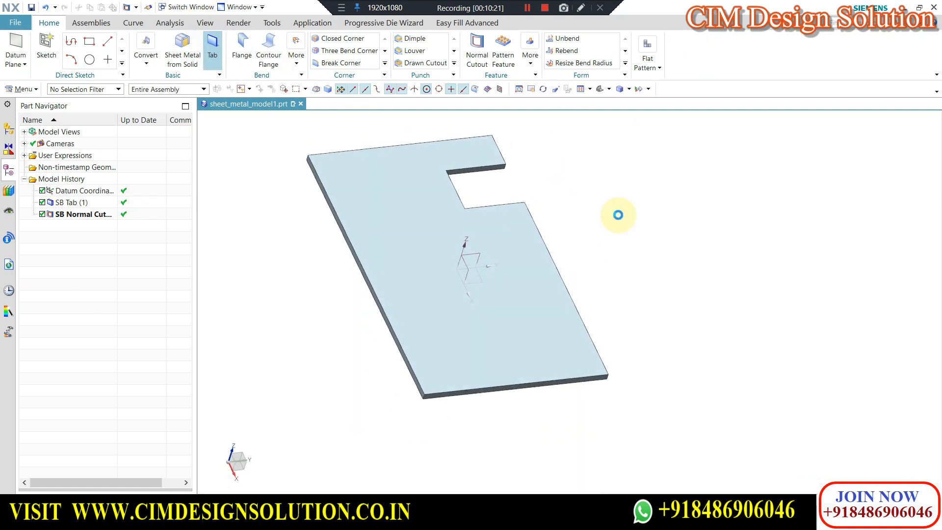
Create a 25 mm long flange with the At Center width option on the long edge opposite the cutout
left_click(242, 47)
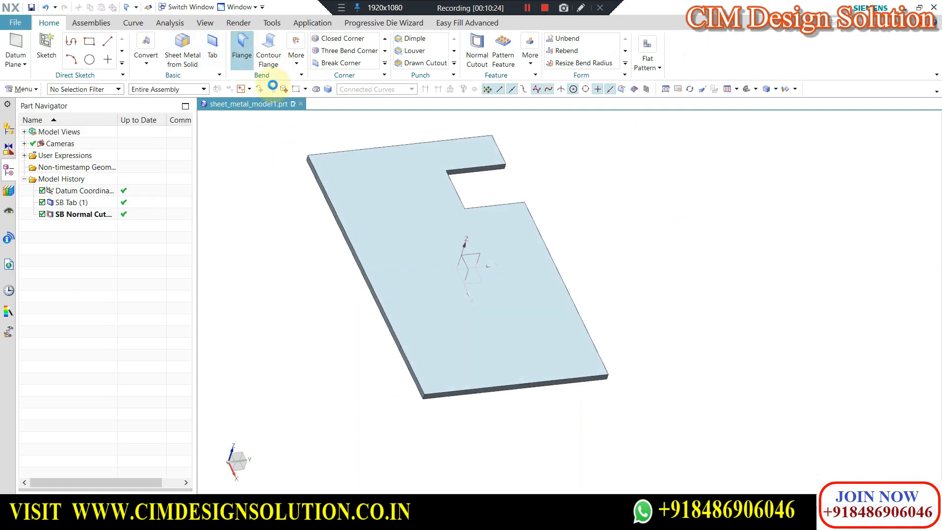
left_click(367, 273)
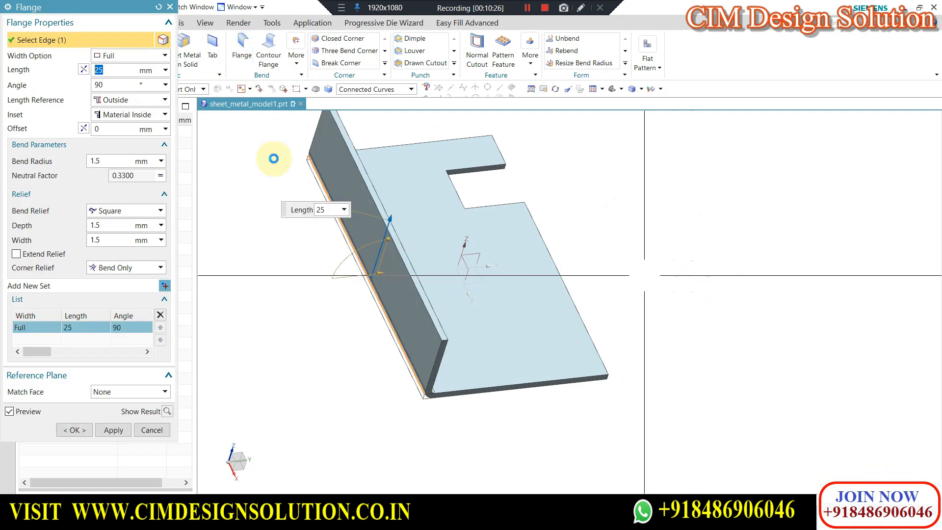
left_click(114, 55)
left_click(117, 80)
middle_click_drag(647, 196, 448, 266)
left_click(114, 490)
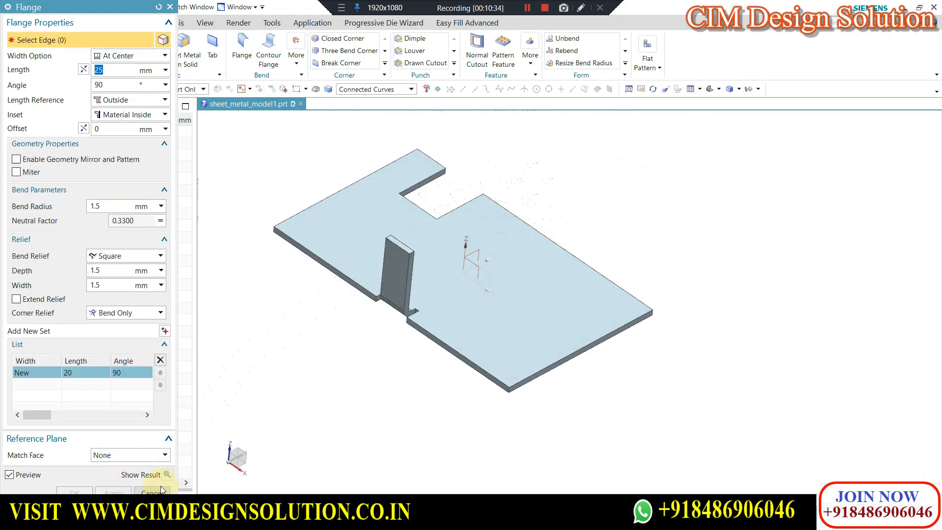
left_click(162, 490)
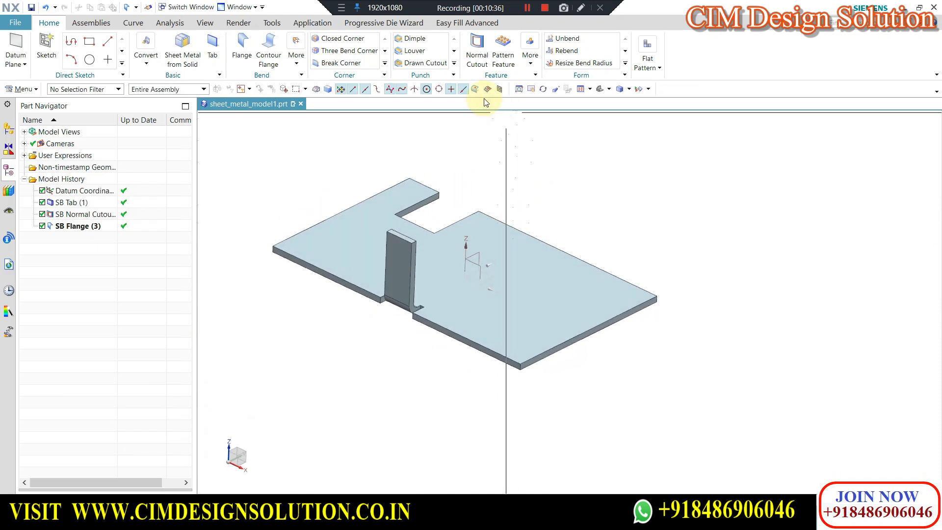
Mirror the flange feature to the opposite long edge of the tab, using the lengthwise vertical datum plane as the mirror plane
left_click(530, 51)
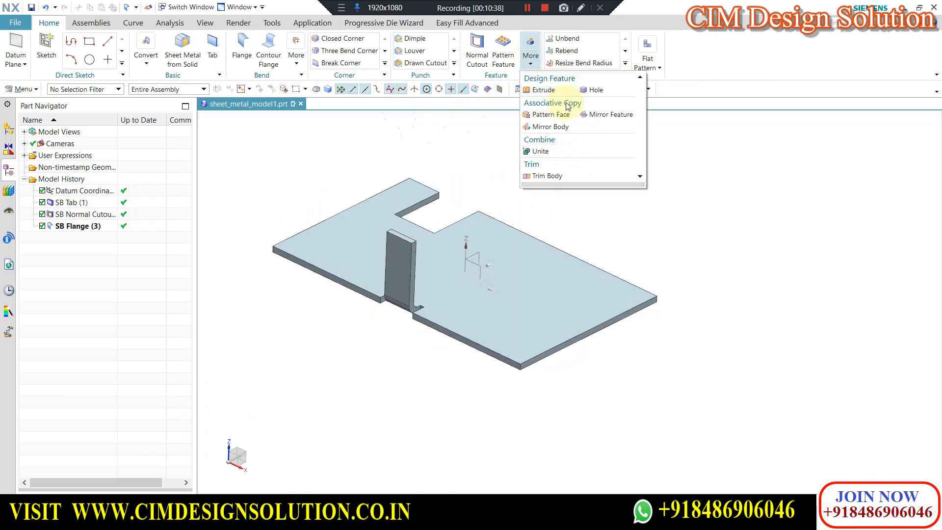
left_click(604, 118)
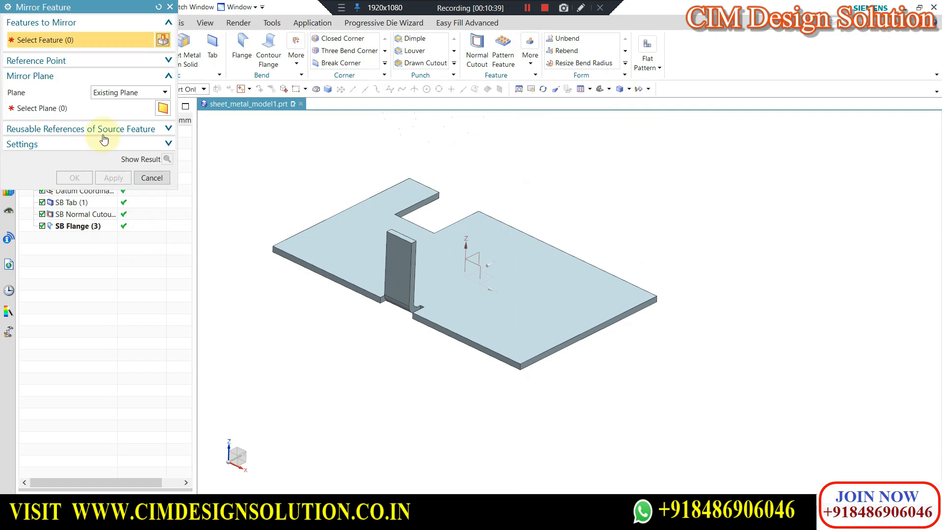
left_click(402, 268)
left_click(19, 111)
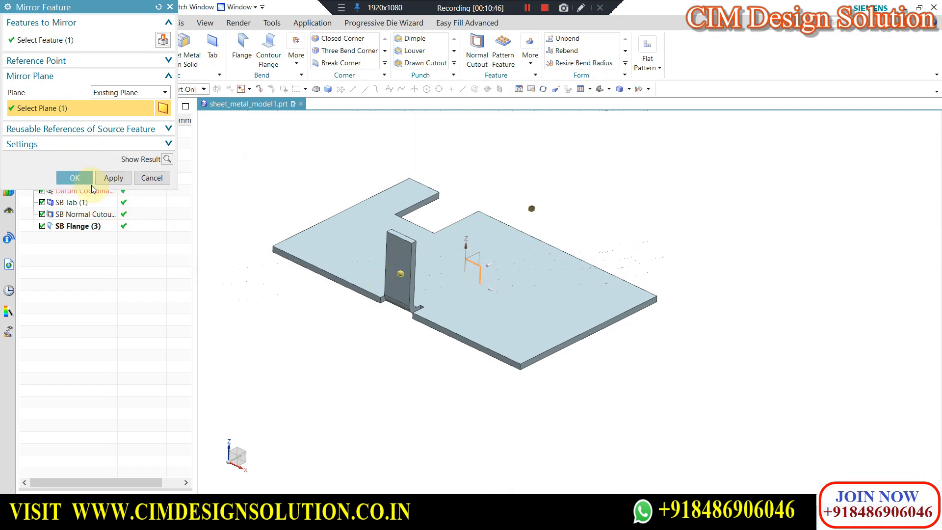
left_click(87, 180)
middle_click_drag(545, 269, 587, 205)
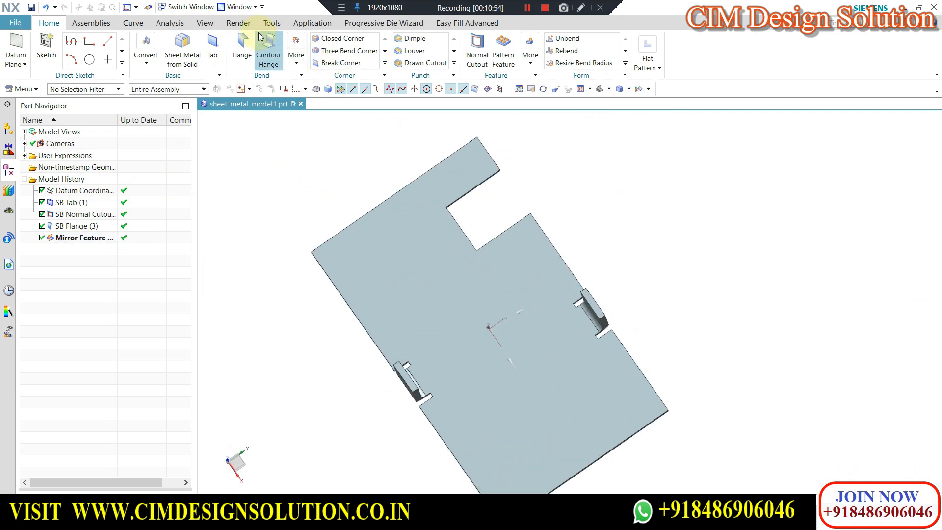
Measure the projected distance from the cutout's side edge to the near bend relief of the mirrored flange
left_click(170, 23)
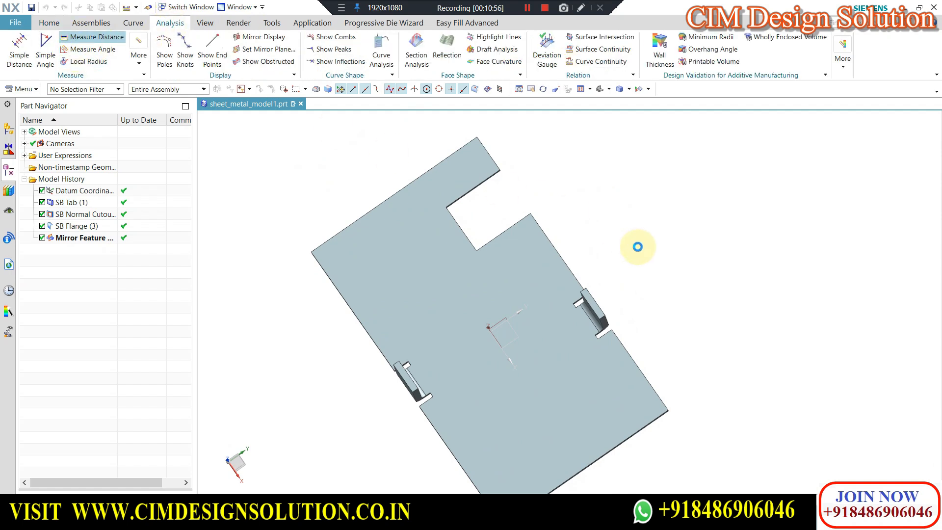
left_click(525, 216)
scroll(574, 310, "up", 5)
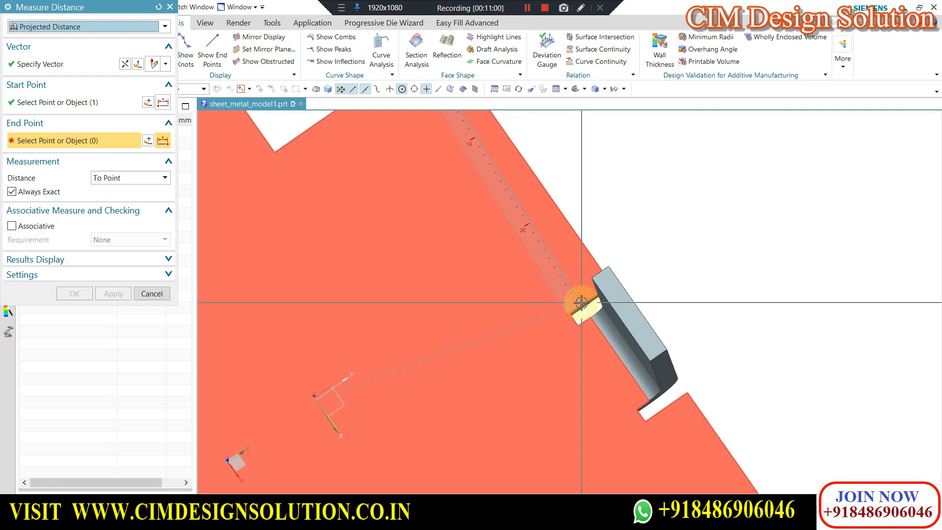
left_click(581, 303)
scroll(619, 207, "down", 5)
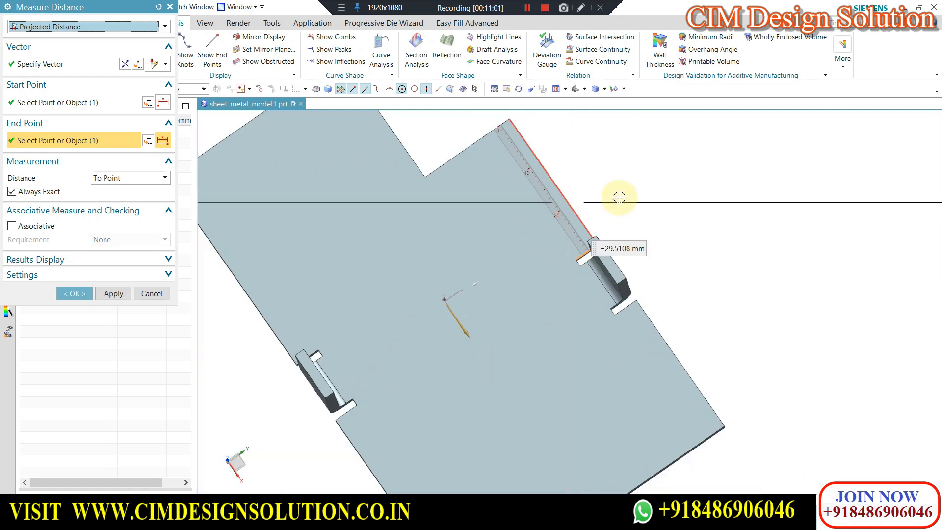
key("Escape")
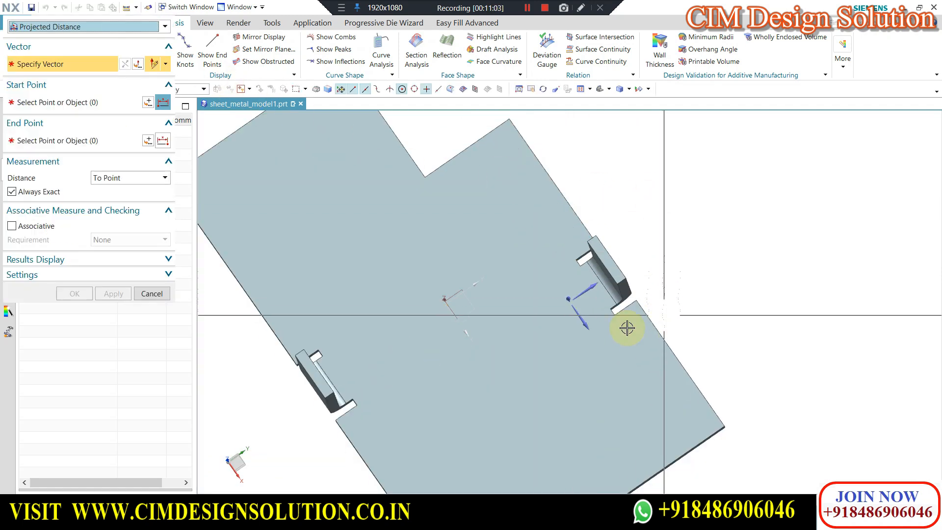
Measure the projected distance from the tab's short end edge to the mirrored flange's other bend relief, and close the measurement
left_click(697, 446)
left_click(630, 307)
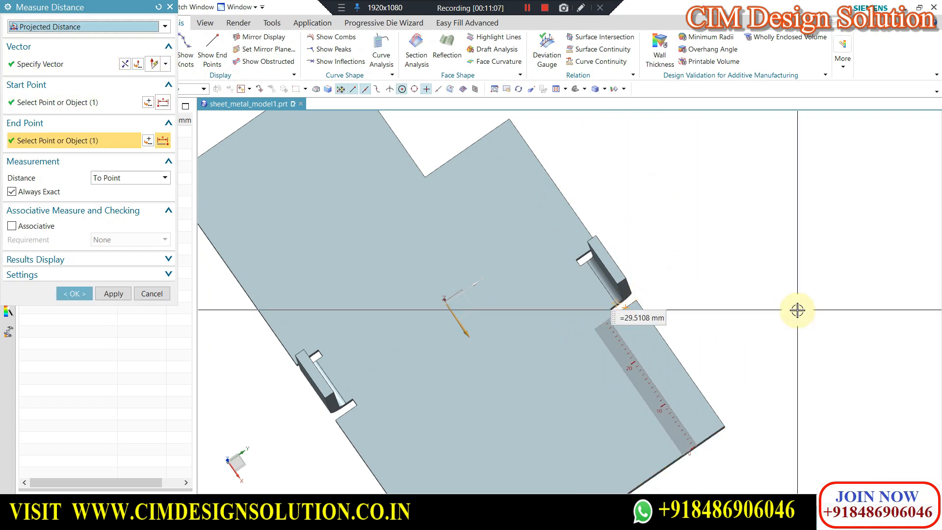
key("Escape")
scroll(567, 251, "down", 3)
middle_click_drag(566, 240, 558, 236)
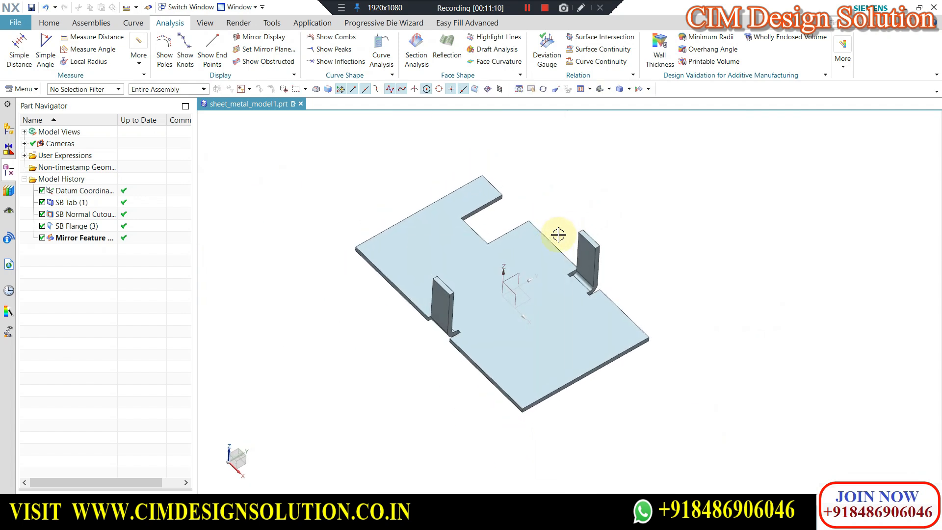
Edit the original flange and turn on Enable Geometry Mirror and Pattern
middle_click_drag(612, 222, 561, 259)
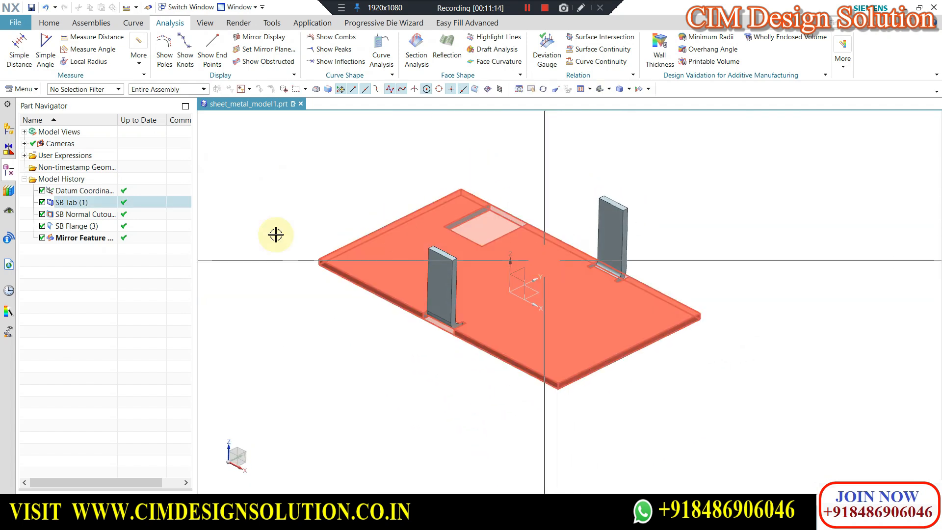
left_click(70, 203)
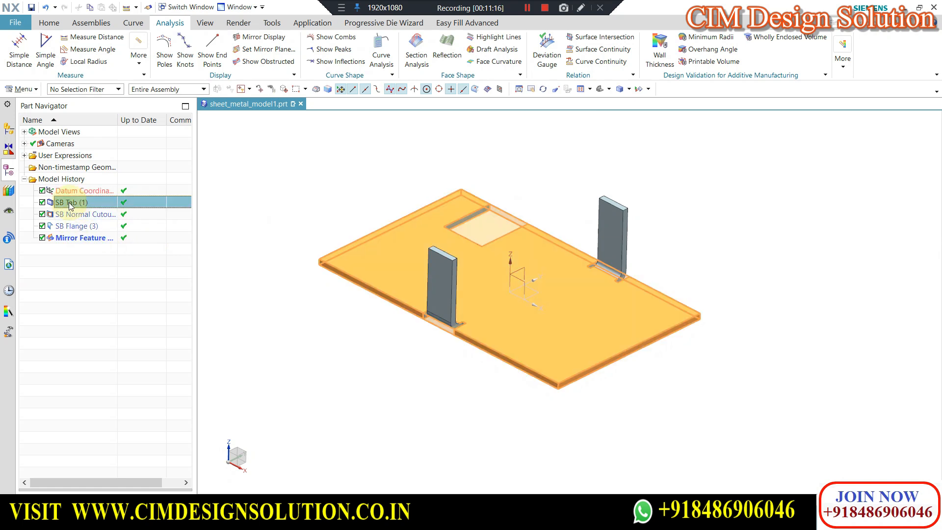
double_click(72, 227)
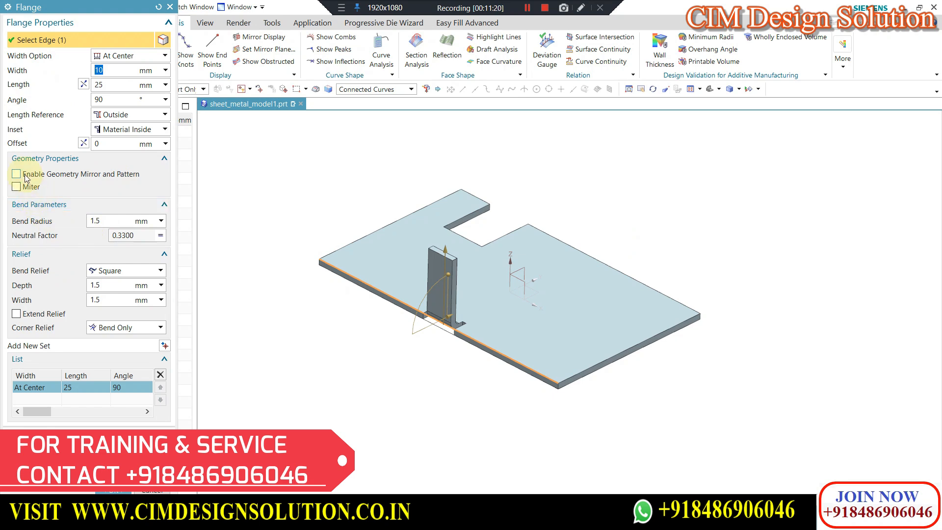
left_click(16, 175)
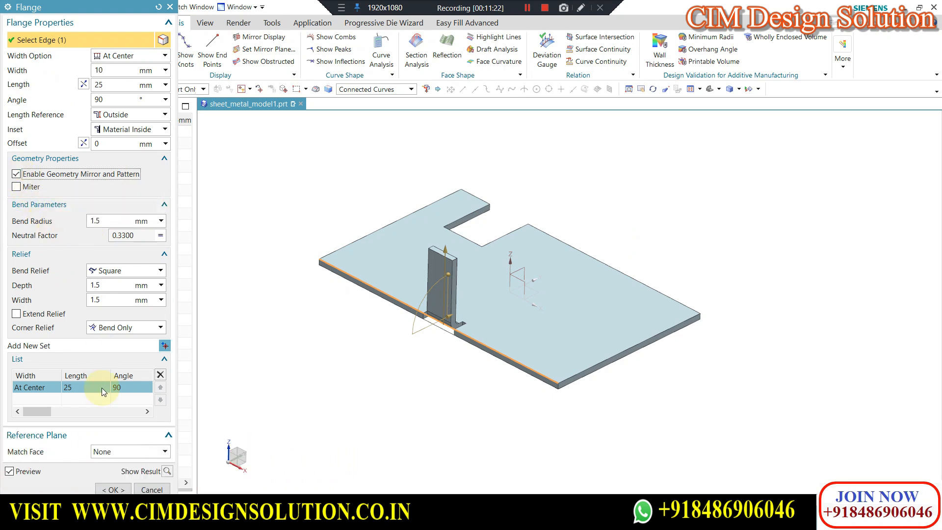
left_click(114, 490)
Examine the positions of the original and mirrored flanges on the tab from several angles
middle_click_drag(525, 270, 684, 280)
key("F8")
scroll(571, 248, "up", 3)
mouse_move(658, 228)
middle_mouse_down()
mouse_move(622, 251)
mouse_move(612, 185)
mouse_move(587, 244)
mouse_move(606, 216)
mouse_move(596, 219)
mouse_move(677, 228)
middle_mouse_up()
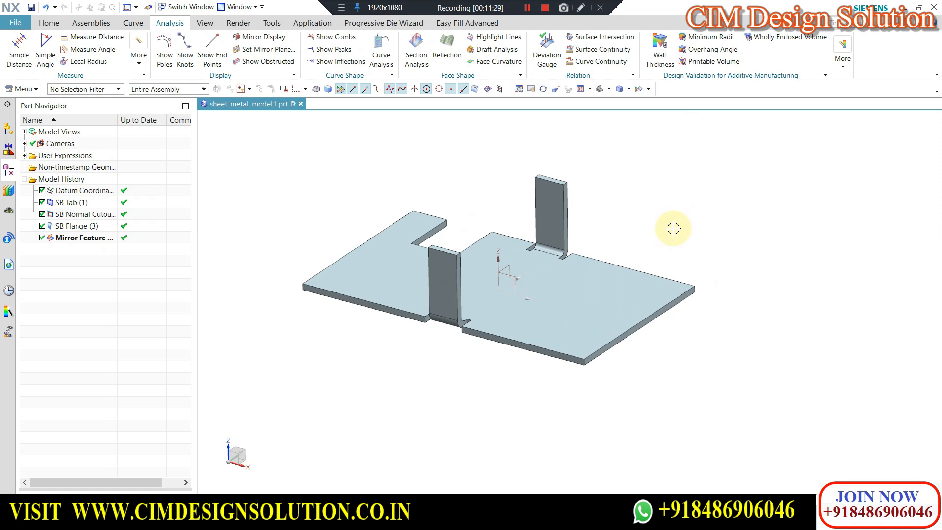
middle_click_drag(616, 234, 761, 219)
middle_click_drag(637, 235, 553, 210)
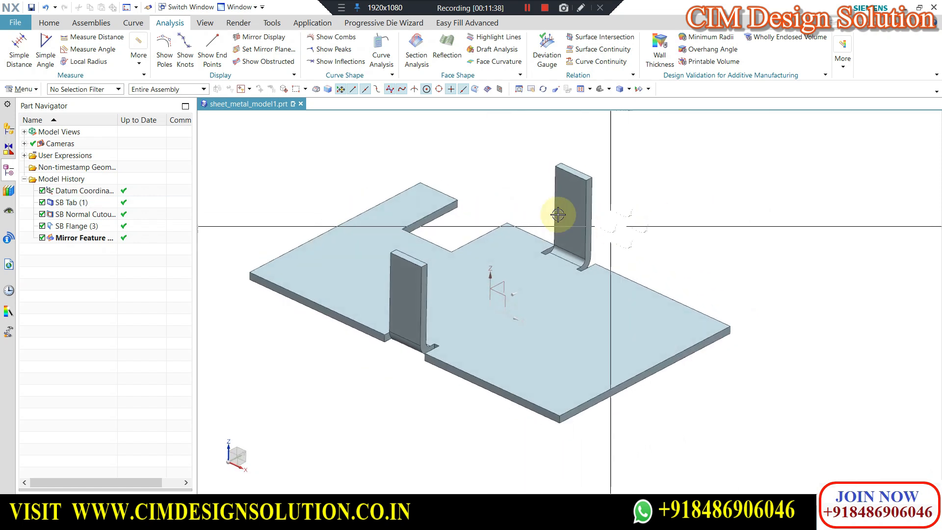
middle_click_drag(737, 228, 588, 230)
scroll(686, 213, "up", 3)
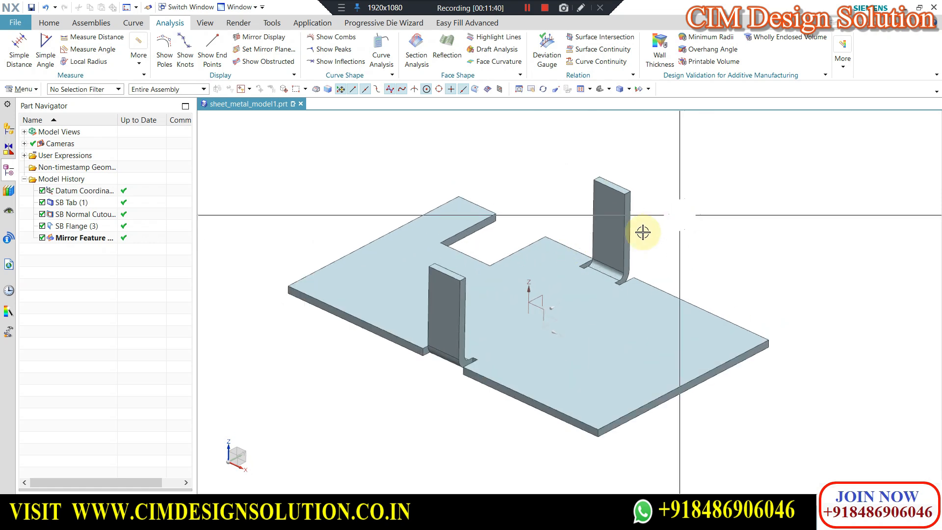
scroll(616, 234, "down", 2)
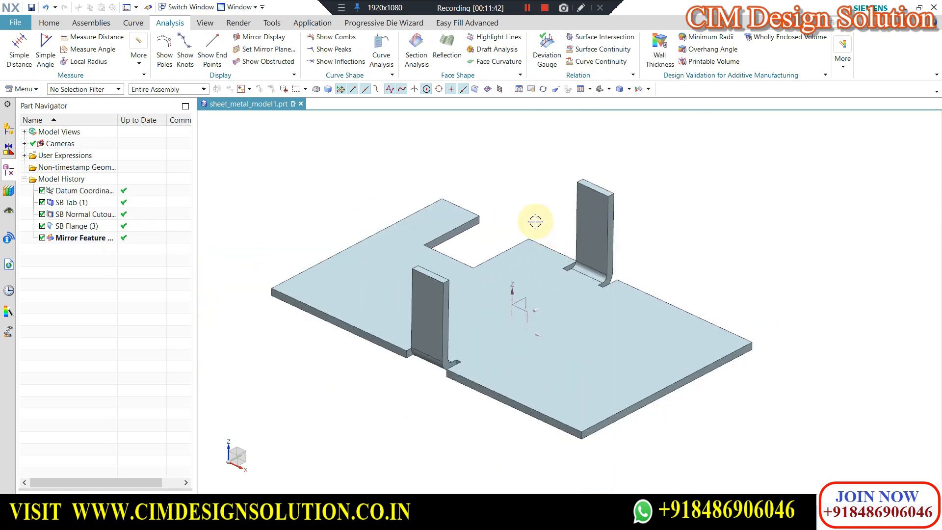
Delete the normal cutout, the flange and the mirror feature from the model, keeping only the base tab
left_click(78, 238)
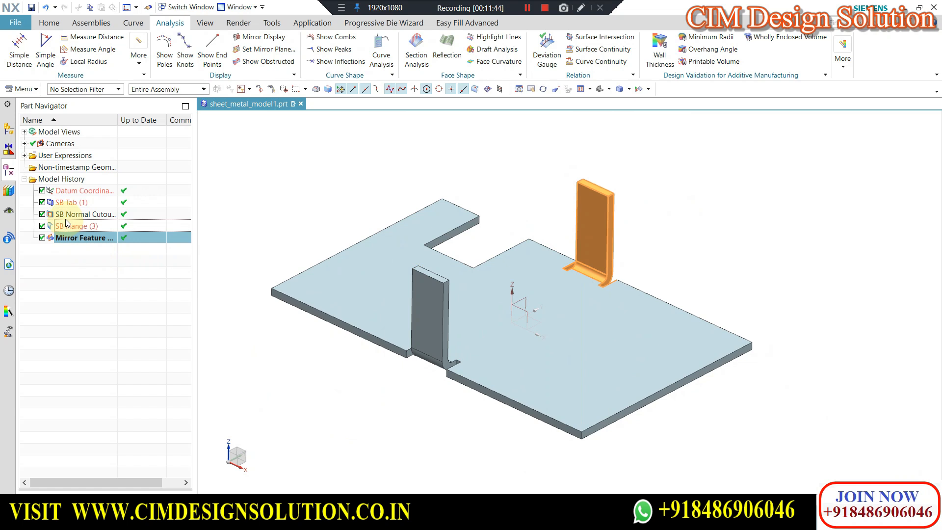
right_click(79, 231)
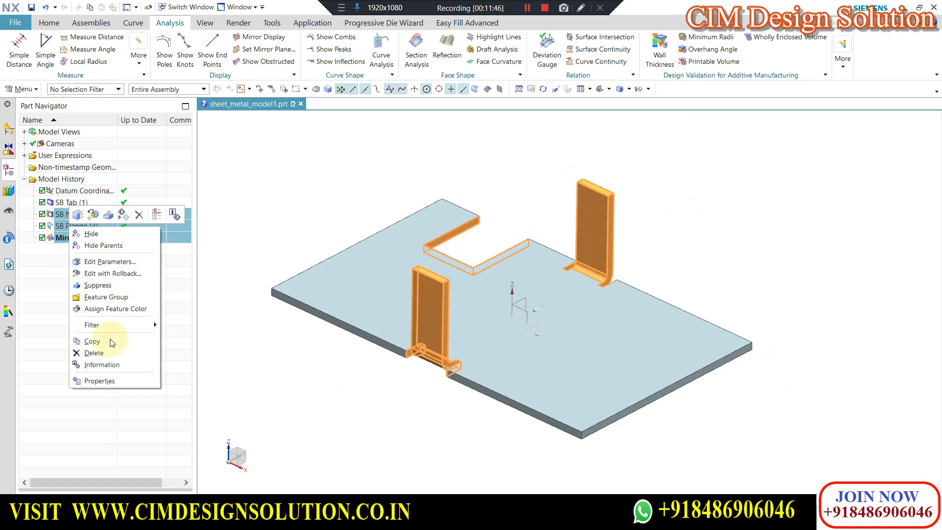
left_click(98, 352)
left_click(339, 165)
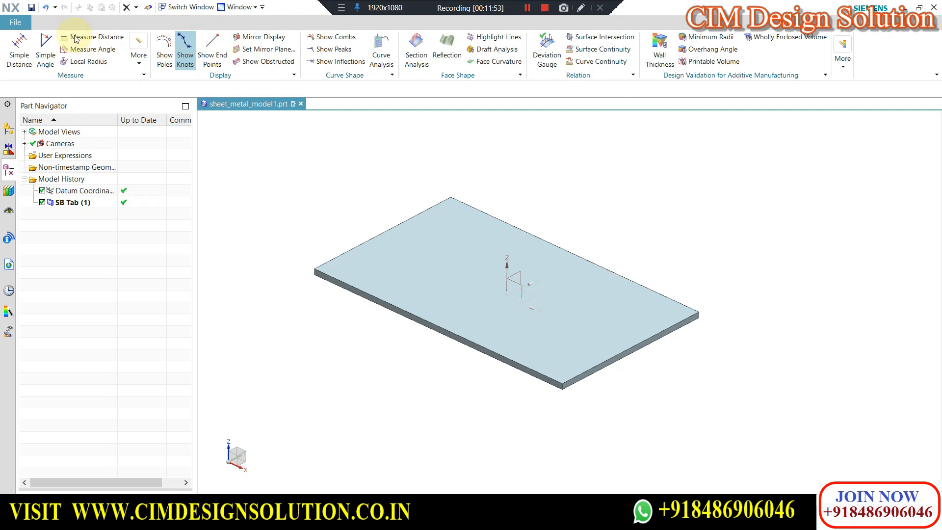
Start a 25 mm long flange on two adjacent edges of the tab, using the Full width option
left_click(49, 23)
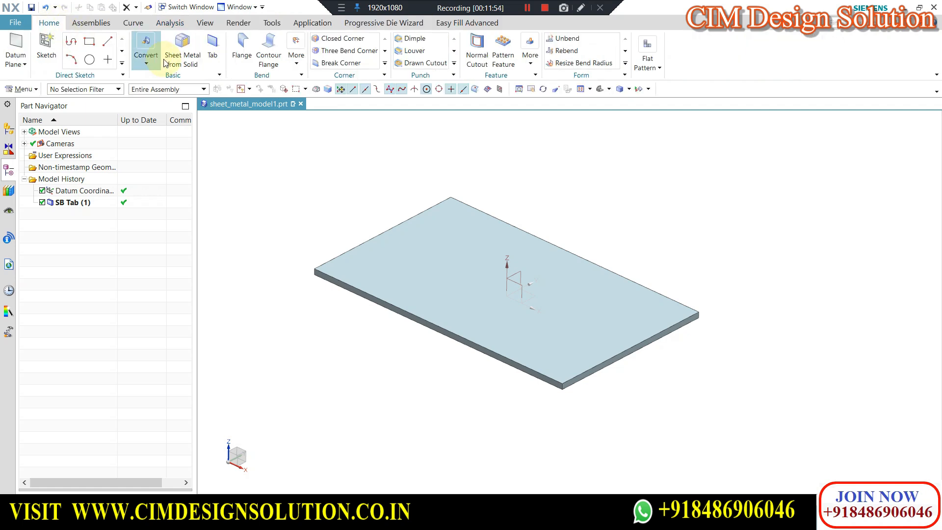
left_click(248, 53)
left_click(587, 374)
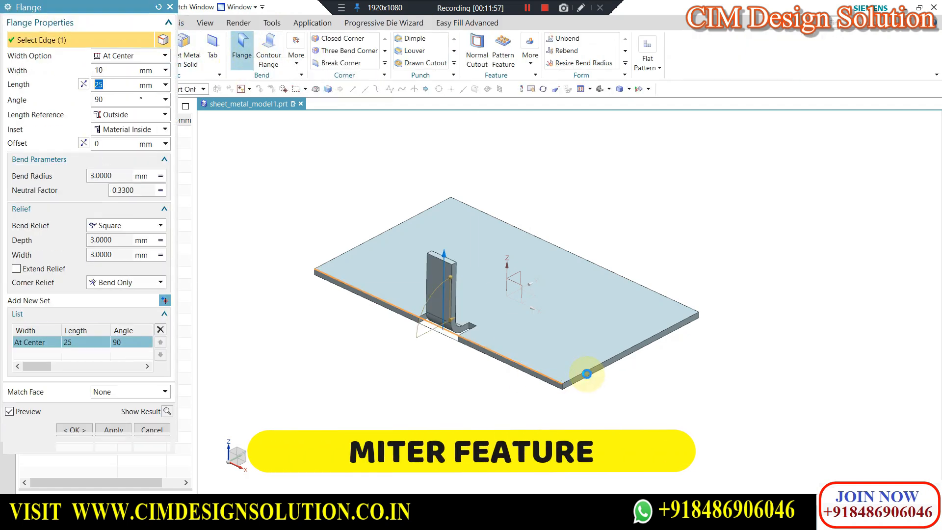
left_click(97, 56)
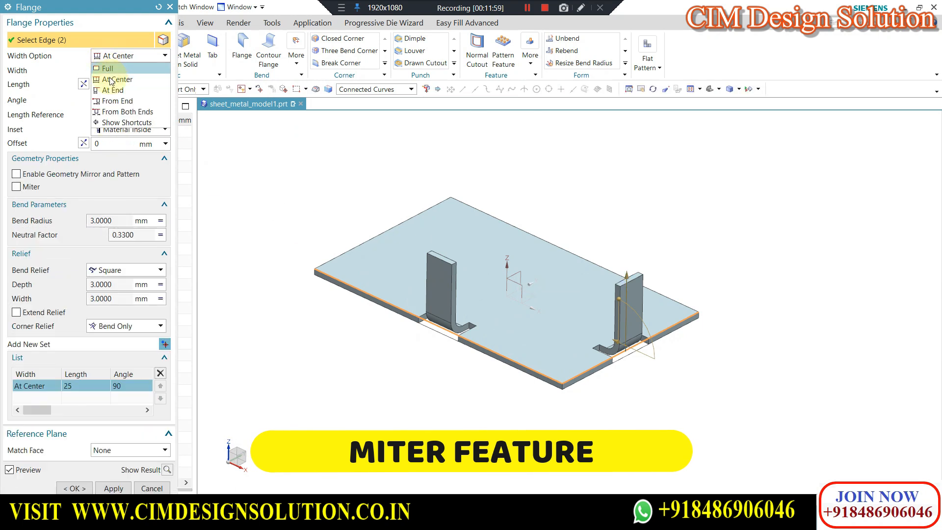
left_click(107, 68)
scroll(624, 344, "up", 5)
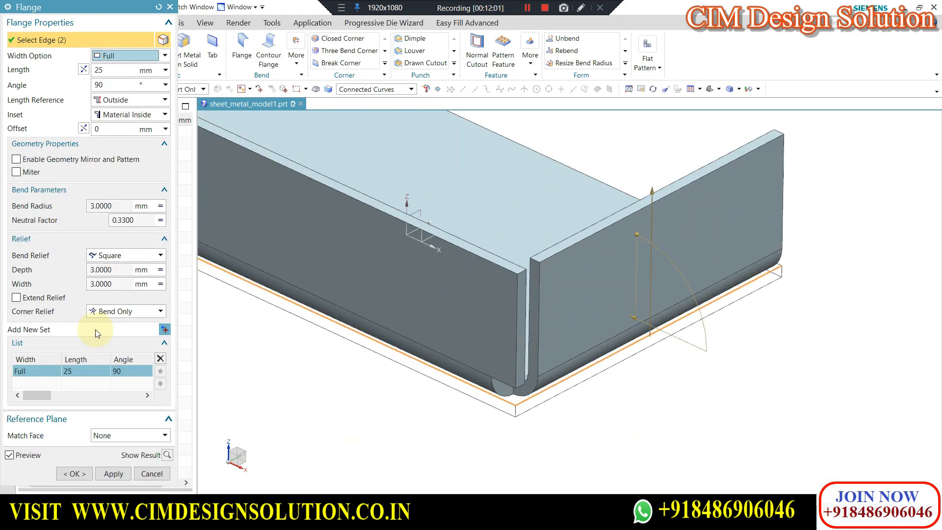
Set the flange inset to Material Outside and the corner relief to Bend/Face
left_click(127, 116)
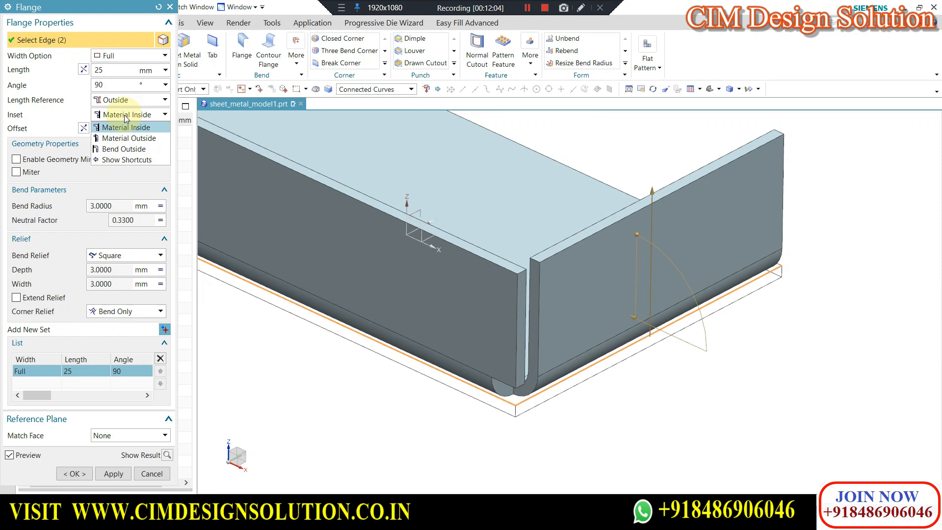
left_click(123, 139)
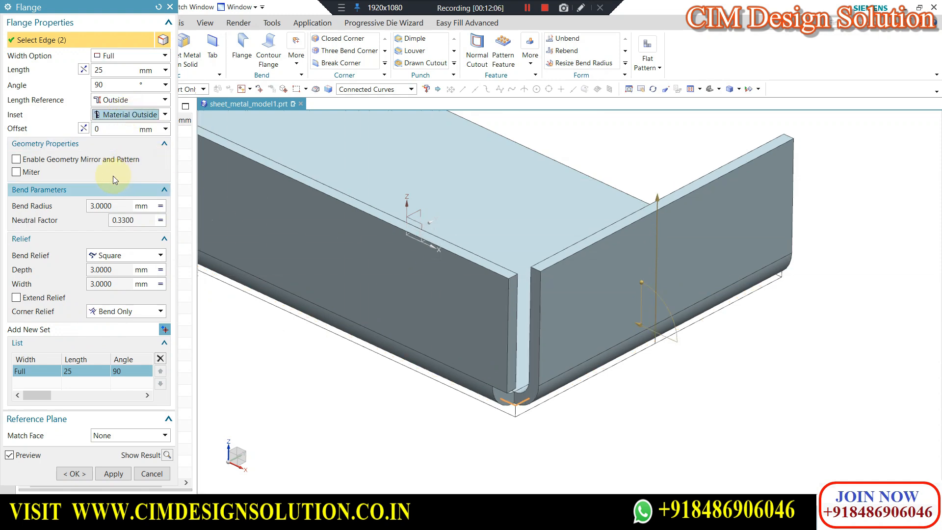
left_click(134, 315)
left_click(126, 335)
Try a 45° flange angle, and reverse the length direction and flip it back
scroll(622, 328, "down", 2)
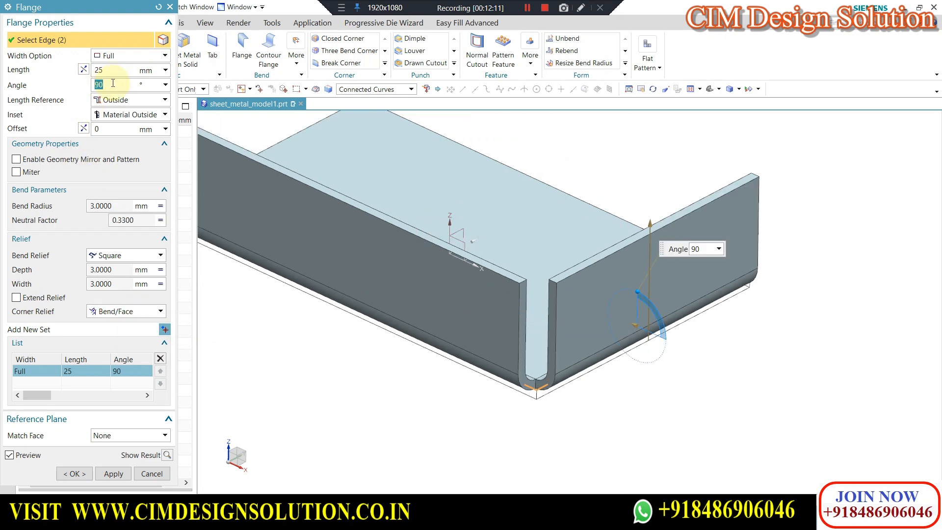
key("Return")
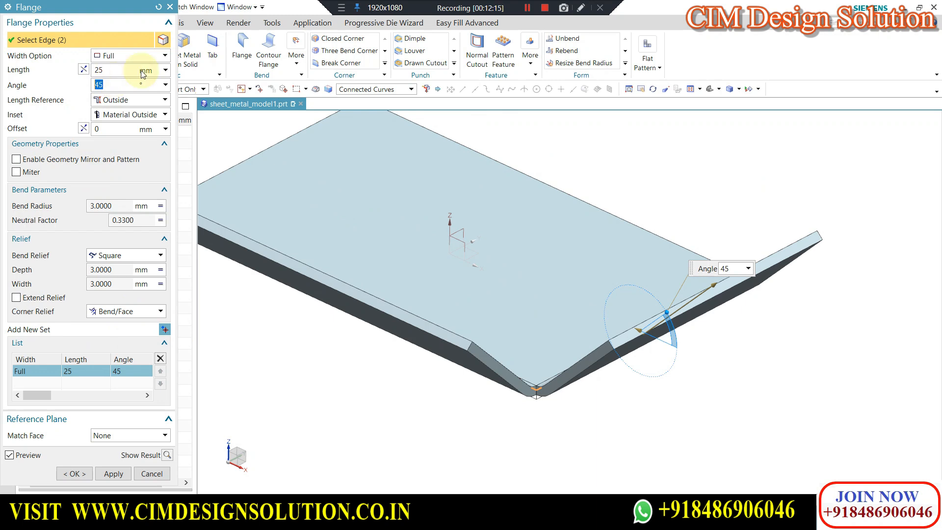
left_click(86, 70)
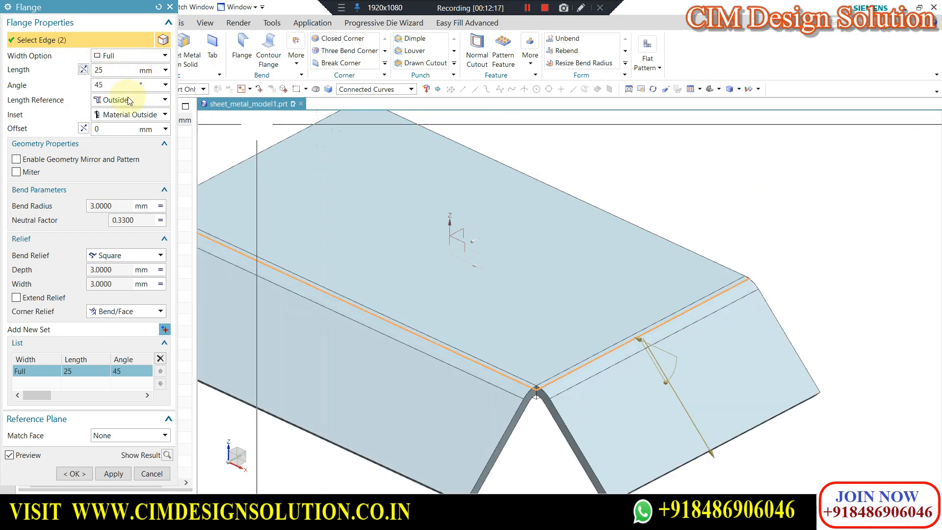
left_click(83, 71)
Set the flange angle to 125° and examine the corner where the two flanges meet
scroll(549, 207, "down", 1)
middle_click_drag(562, 240, 535, 223)
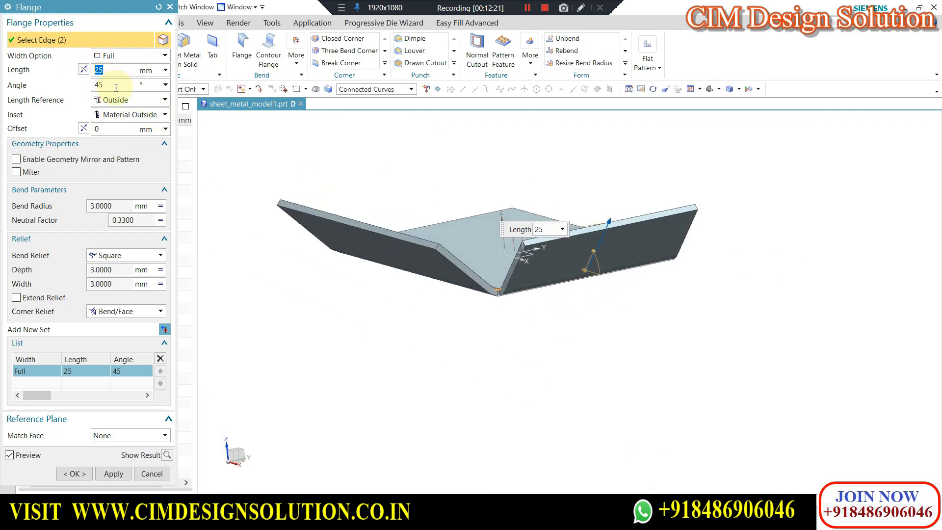
key("Return")
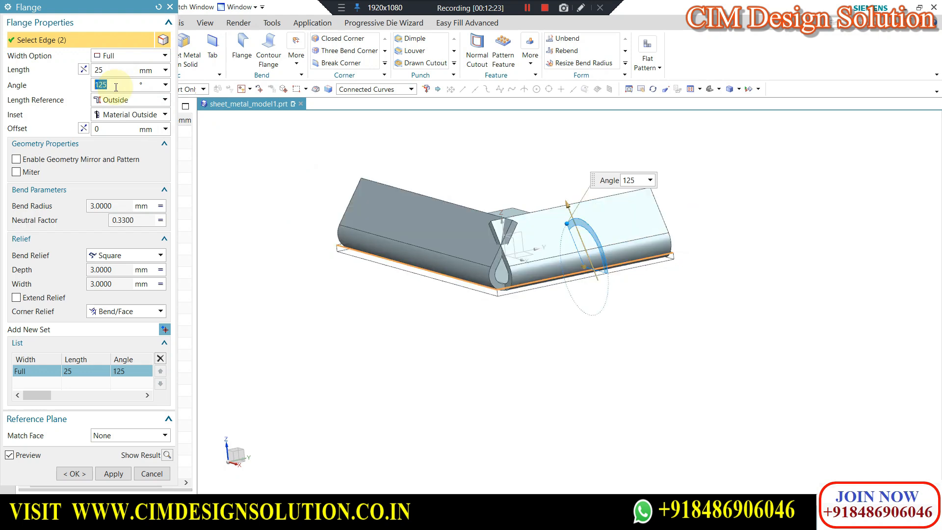
scroll(523, 195, "up", 5)
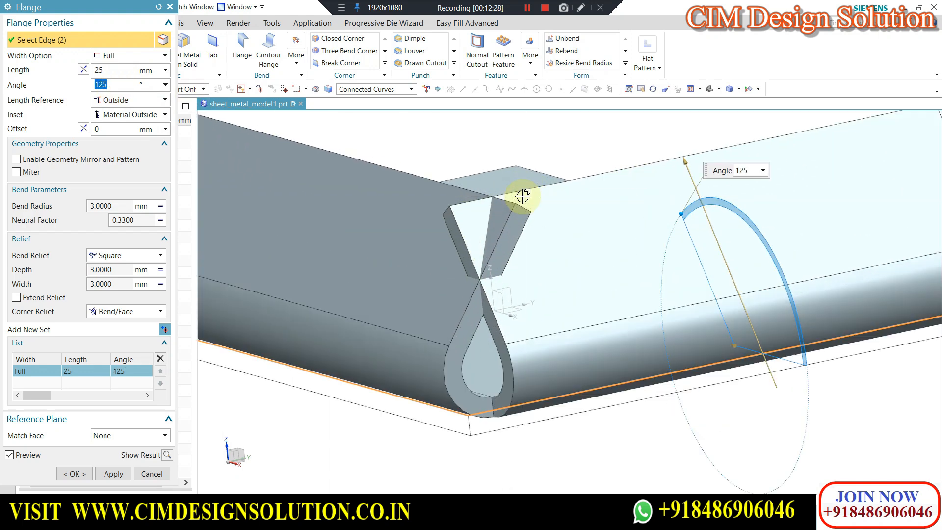
scroll(647, 202, "down", 2)
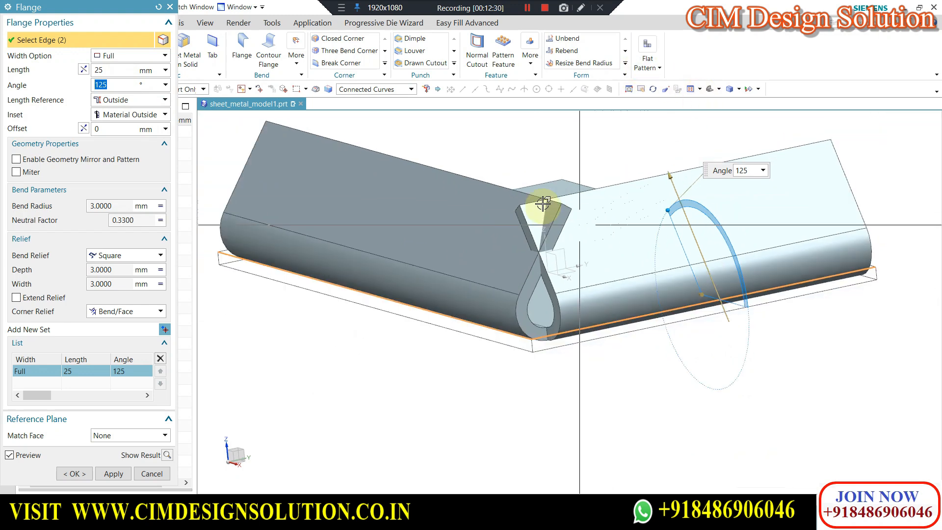
scroll(553, 261, "up", 2)
scroll(579, 238, "down", 1)
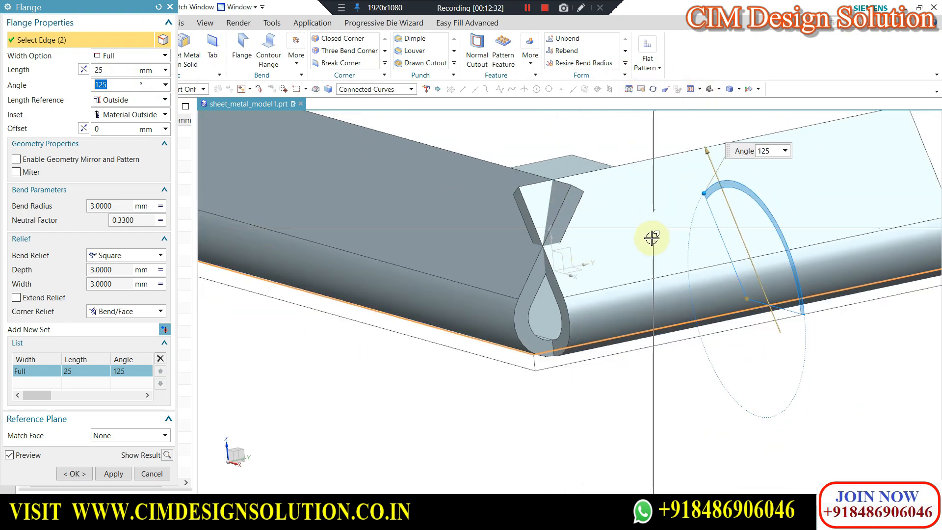
Enable Miter for the corner where the two 125° flanges meet and create the flange
scroll(656, 255, "down", 1)
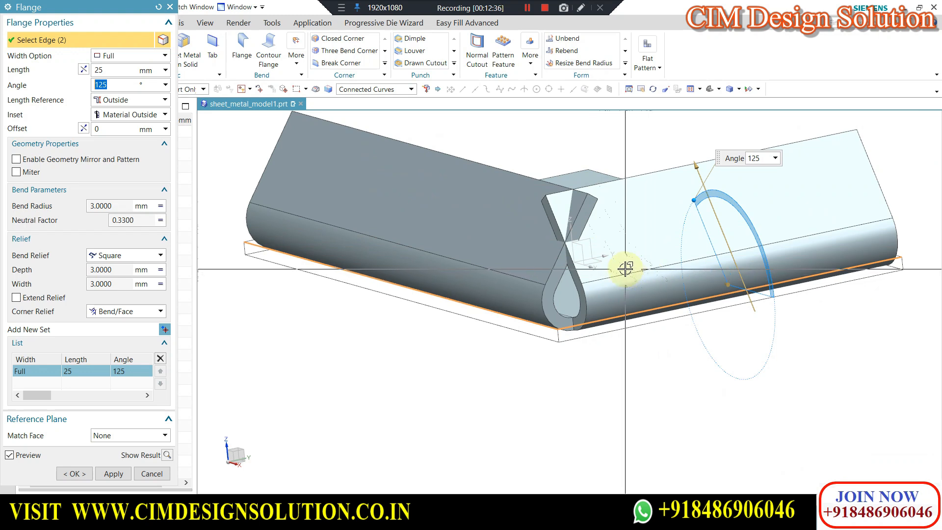
scroll(564, 201, "up", 1)
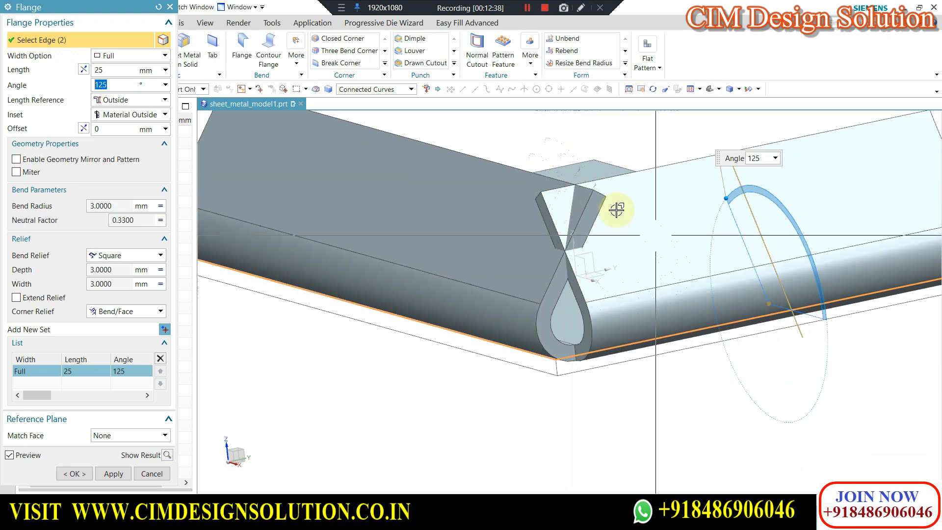
scroll(609, 202, "down", 1)
scroll(628, 277, "down", 1)
scroll(634, 232, "up", 3)
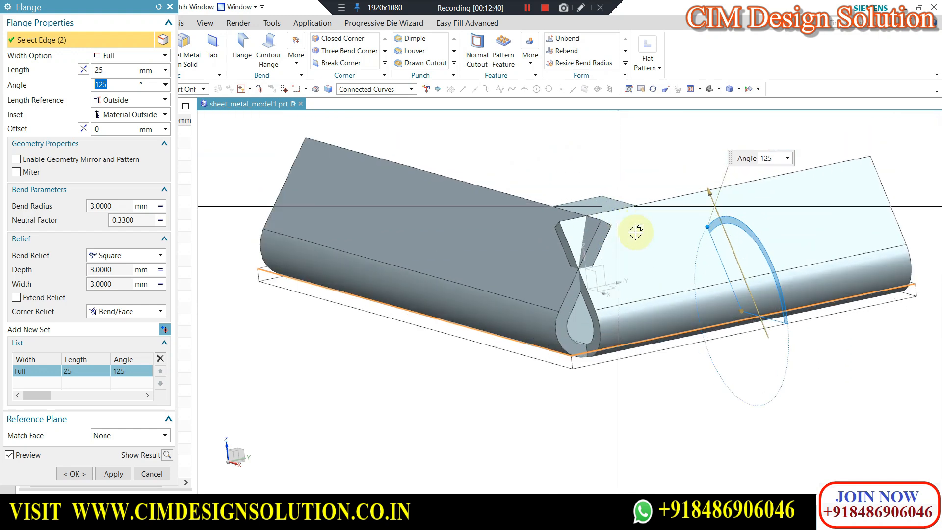
left_click(16, 172)
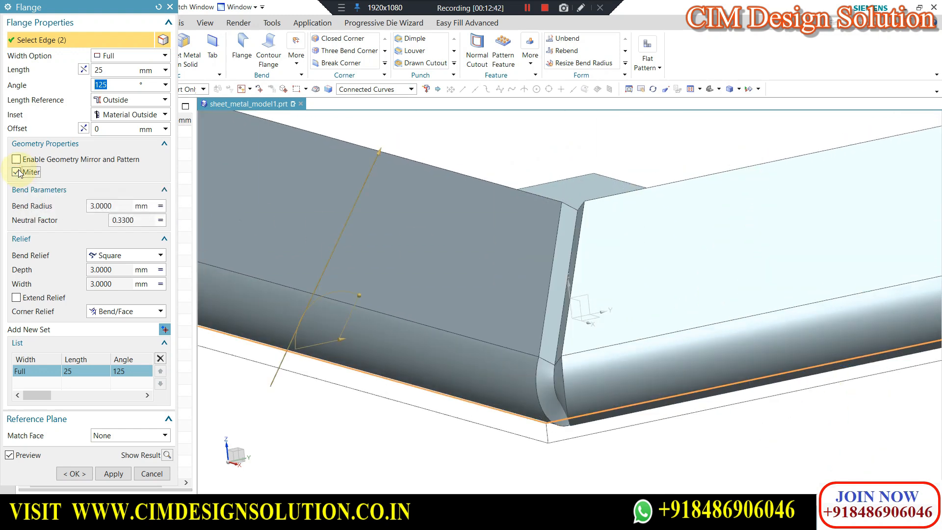
scroll(652, 235, "down", 4)
scroll(604, 261, "up", 1)
scroll(614, 244, "up", 1)
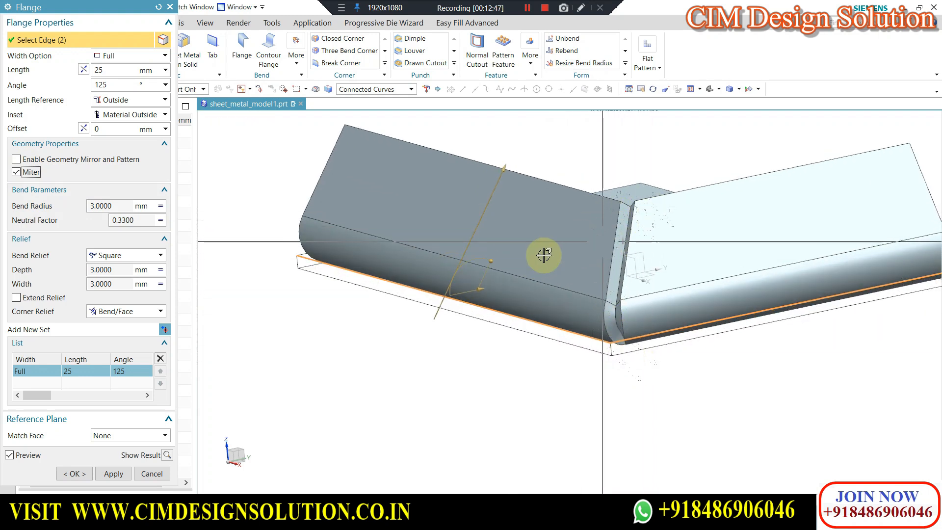
left_click(74, 473)
middle_click_drag(648, 280, 412, 200)
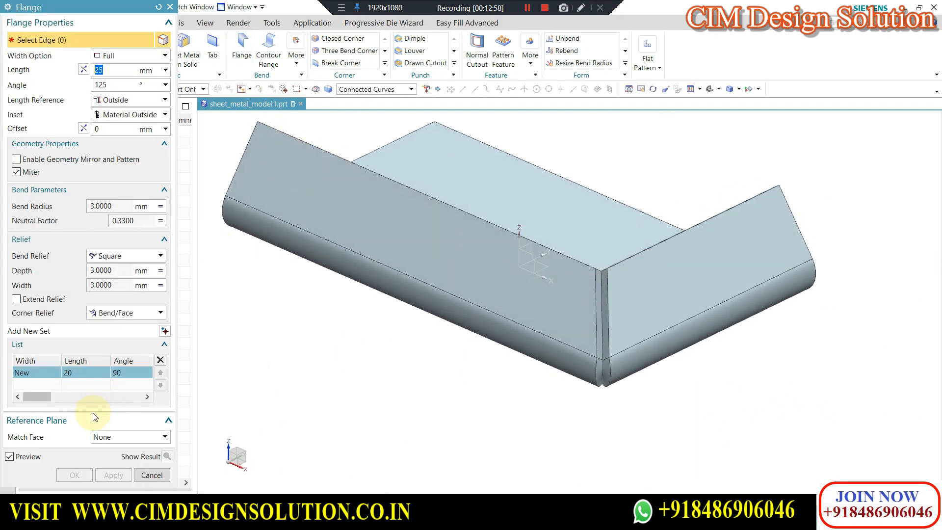
left_click(116, 441)
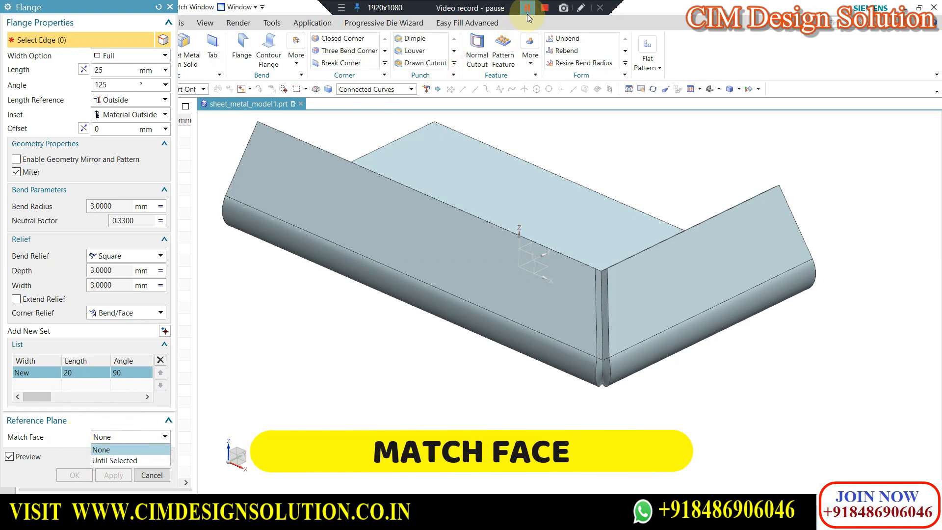
left_click(529, 15)
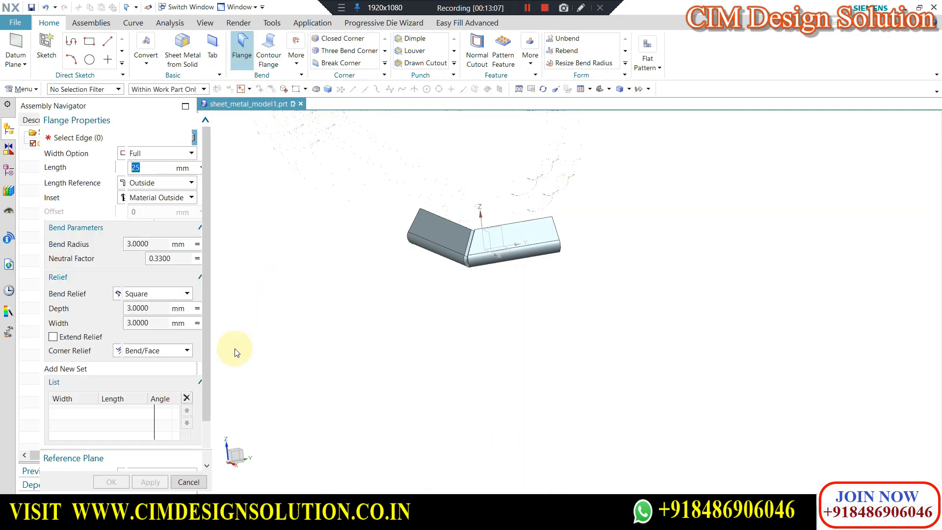
scroll(166, 400, "down", 3)
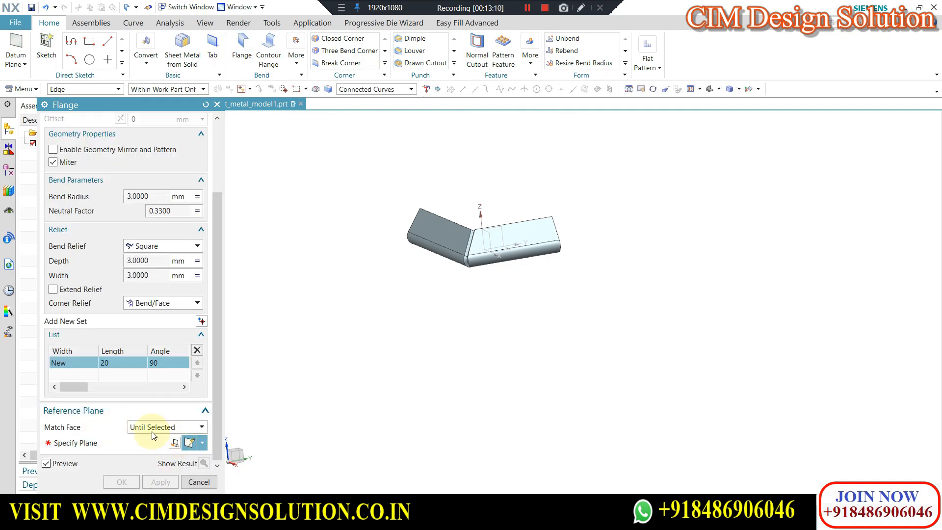
left_click(199, 482)
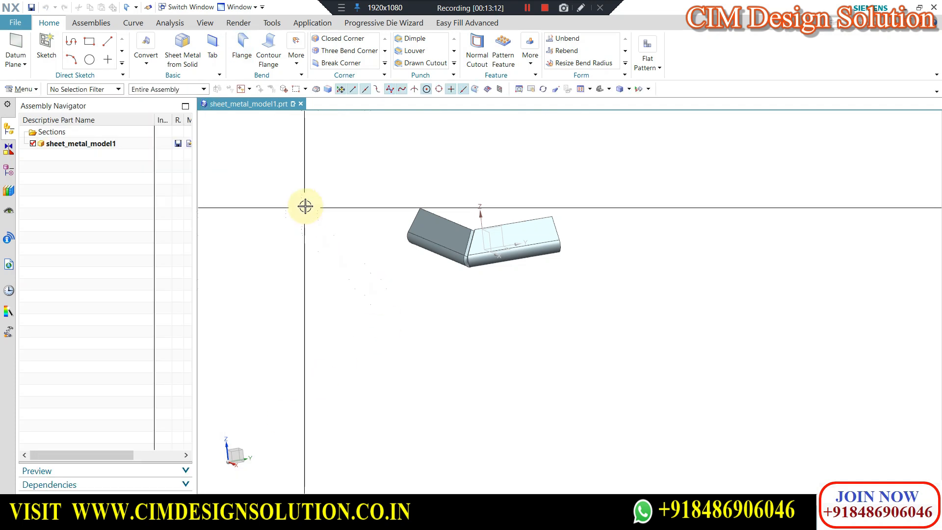
Create a new sheet metal part with a base tab from a 200 by 150 mm rectangle centred on the origin
left_click(17, 23)
left_click(221, 93)
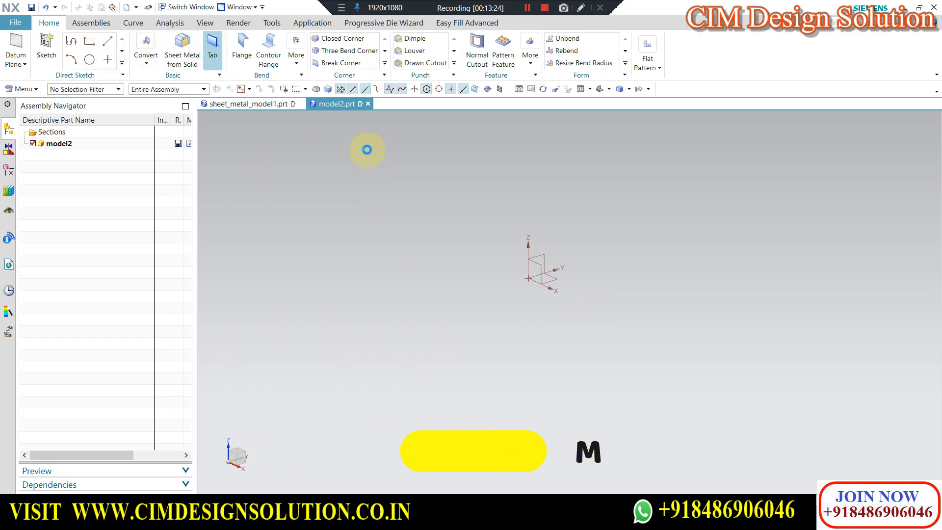
left_click(555, 278)
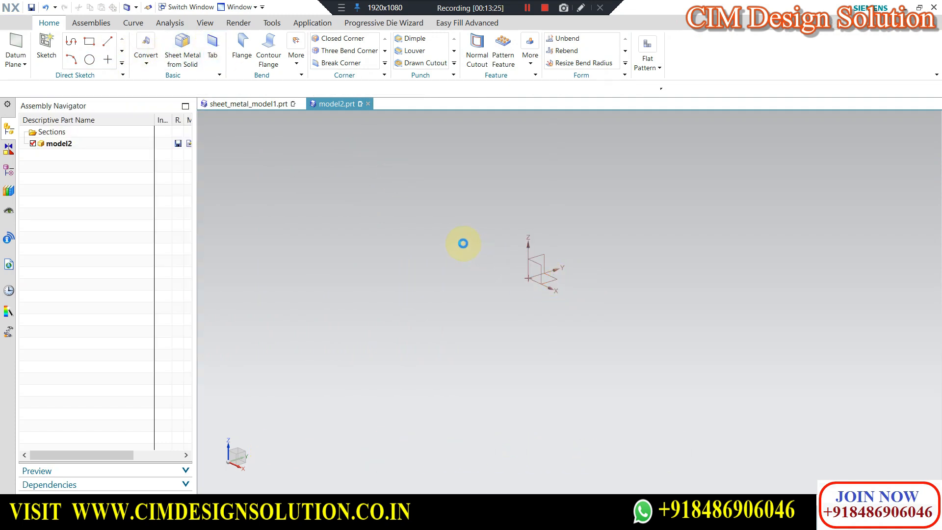
left_click(197, 46)
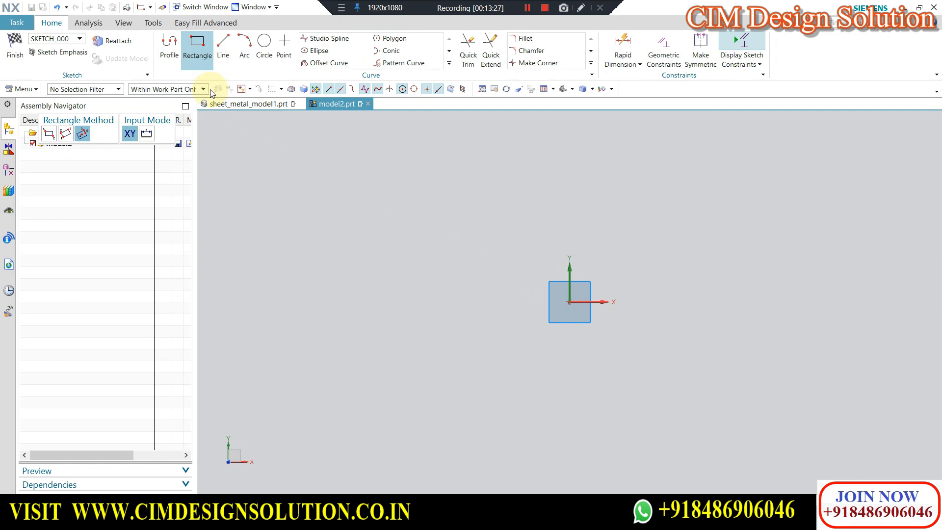
left_click(569, 301)
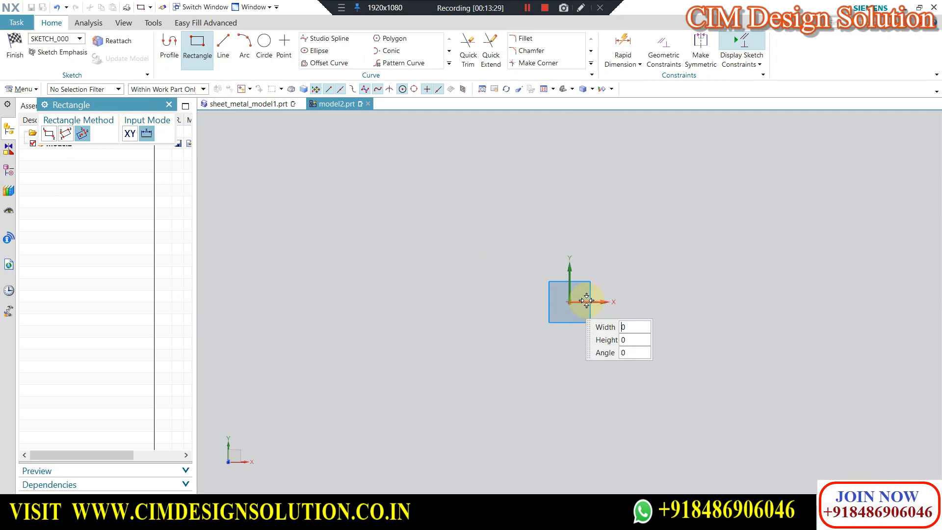
left_click(700, 298)
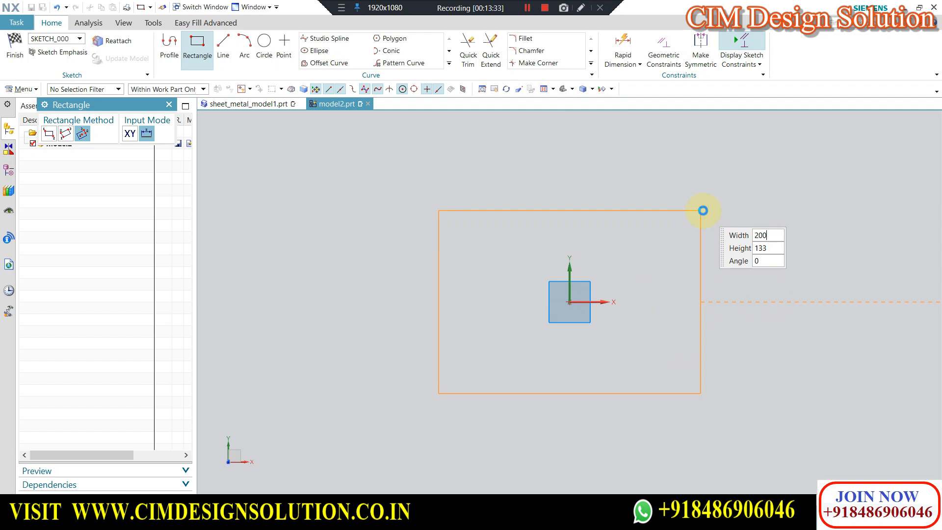
key("Return")
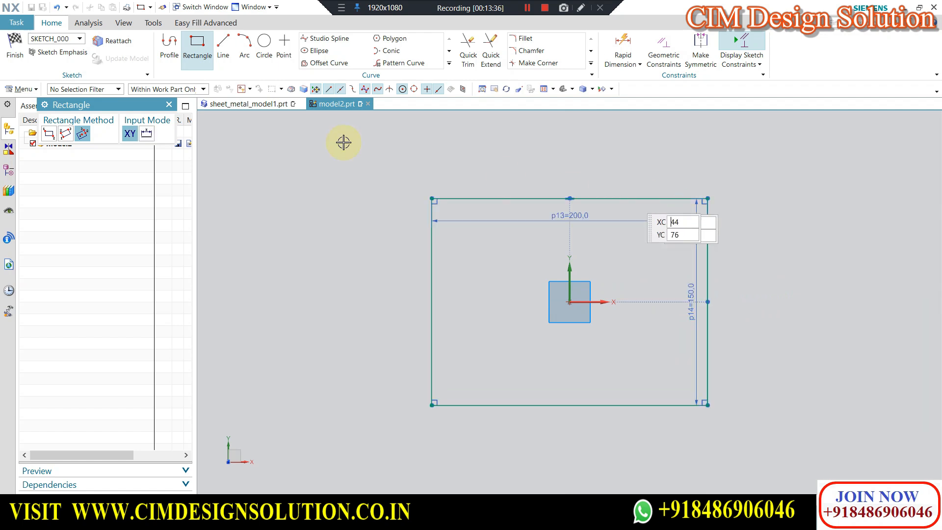
left_click(15, 49)
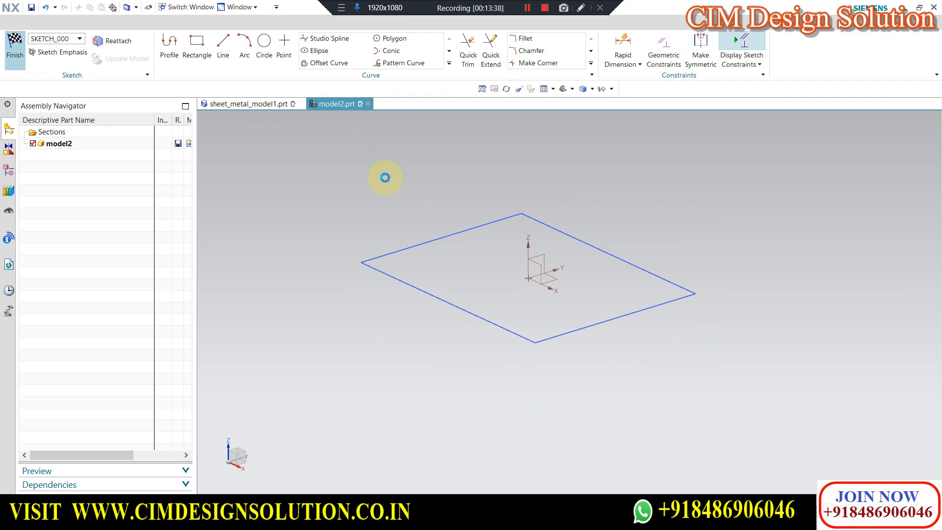
left_click(147, 342)
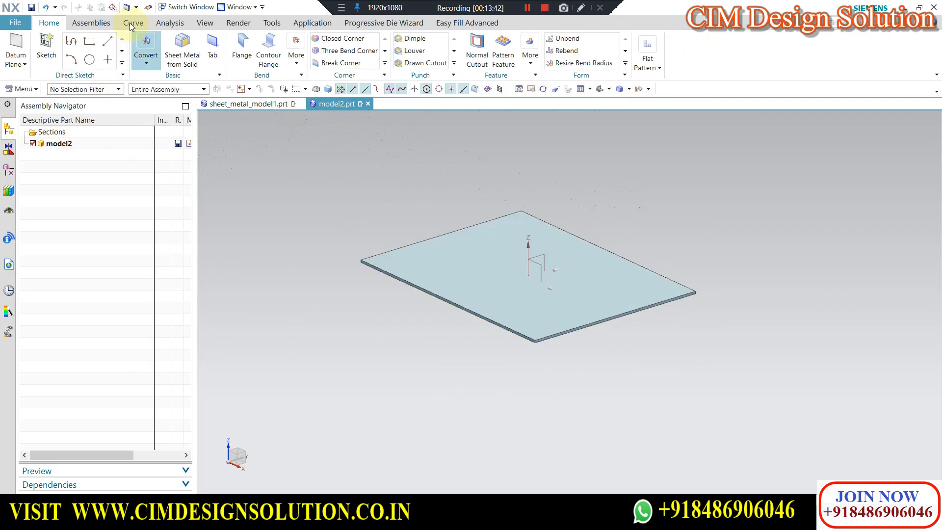
Create a parent assembly for the tab part and add a new component, assembly2.prt, from the Assembly template
left_click(91, 23)
left_click(229, 39)
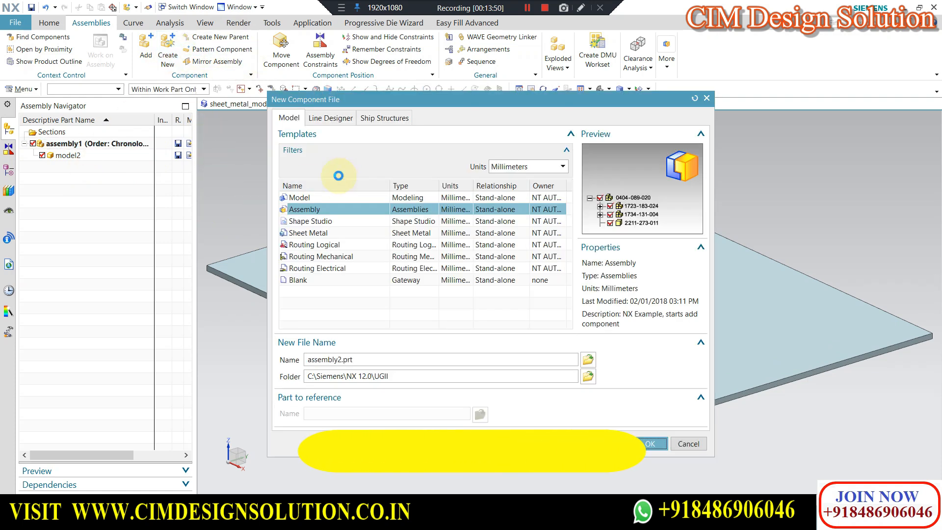
middle_click(338, 176)
scroll(338, 175, "down", 1)
middle_click(273, 178)
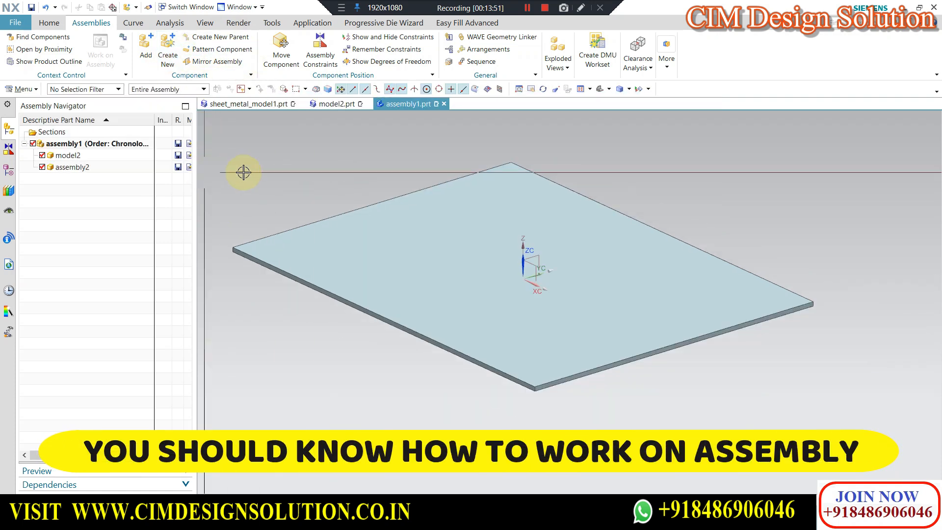
Make assembly2 the work part and link the tab's long thin side face on the +Y side into it with WAVE Geometry Linker
double_click(63, 168)
middle_click_drag(700, 274, 648, 283)
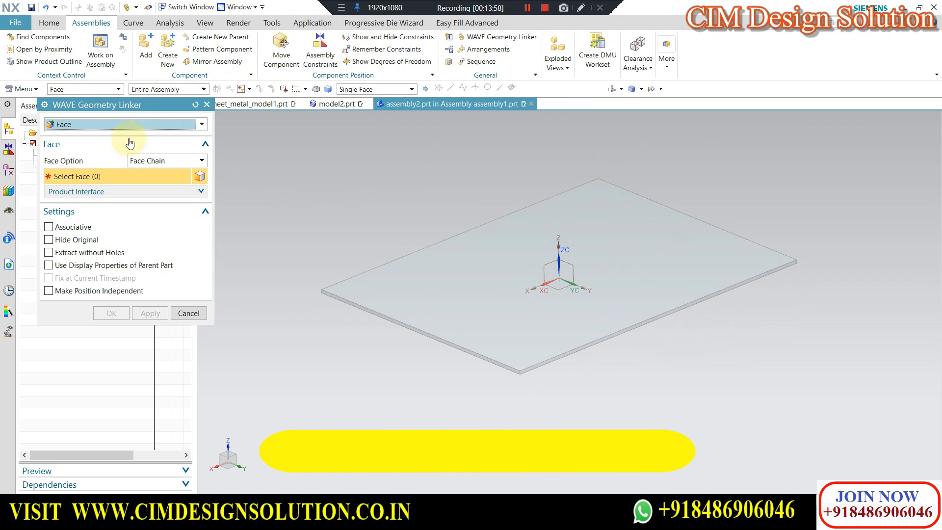
scroll(614, 319, "up", 3)
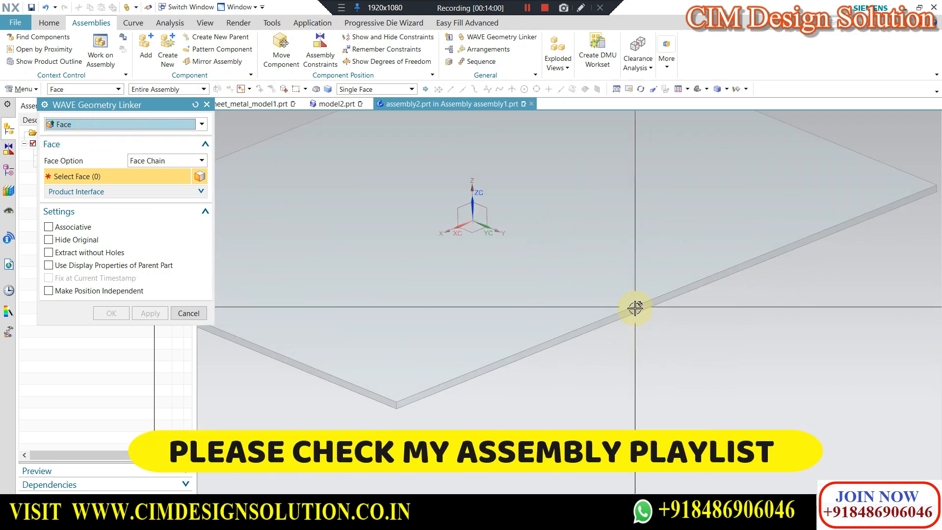
left_click(623, 313)
left_click(108, 314)
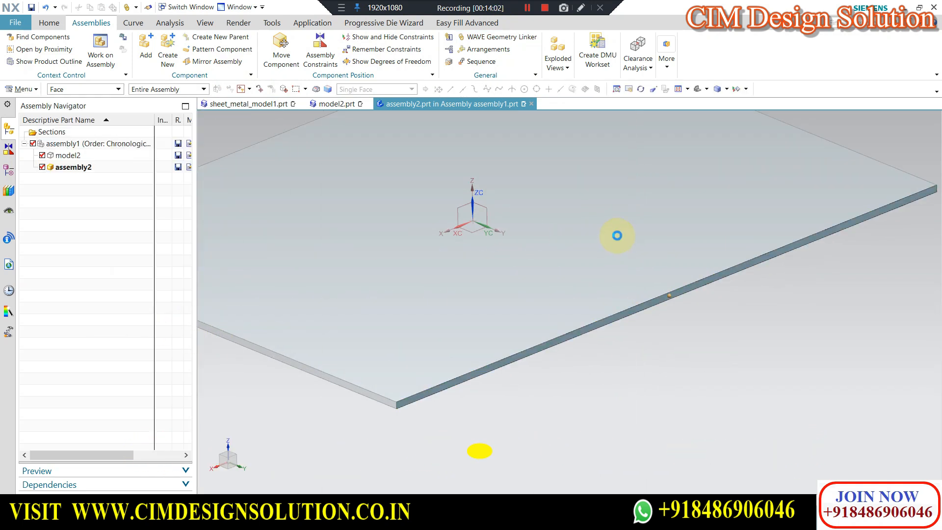
scroll(615, 245, "down", 3)
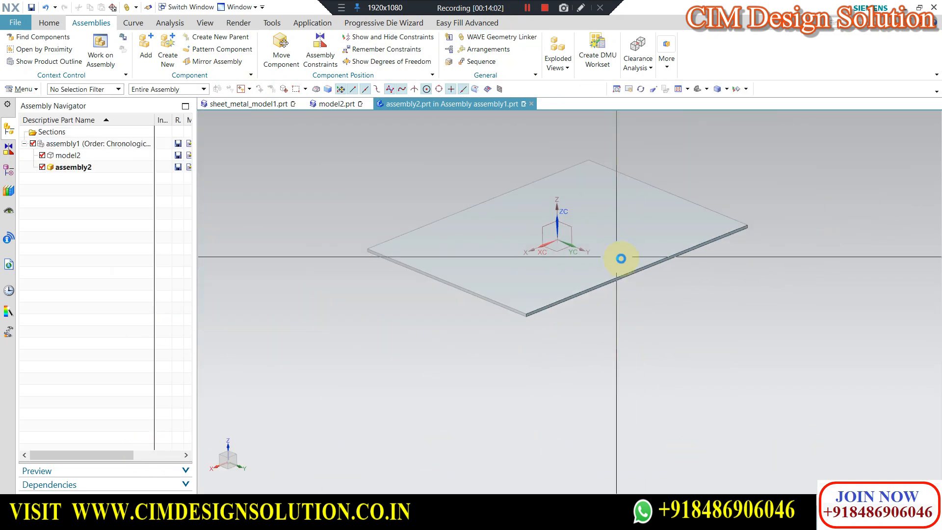
left_click(49, 23)
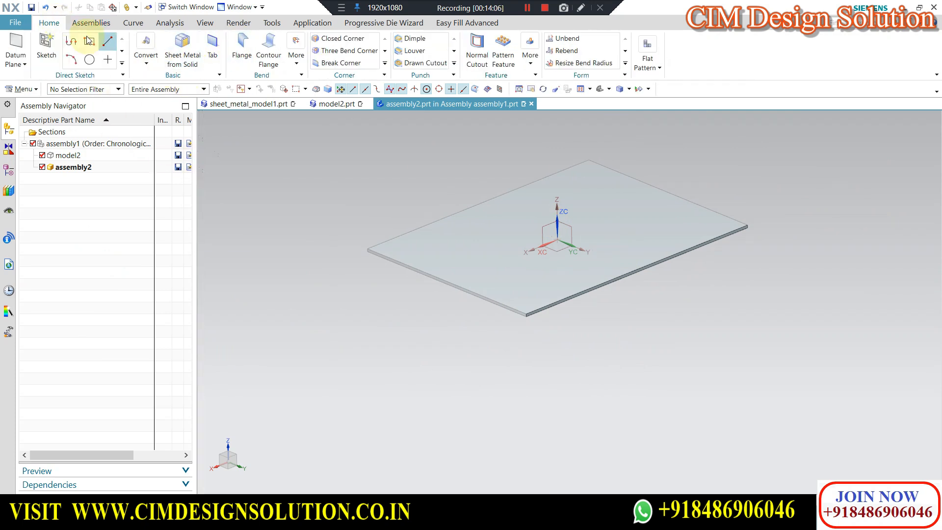
key("ctrl+m")
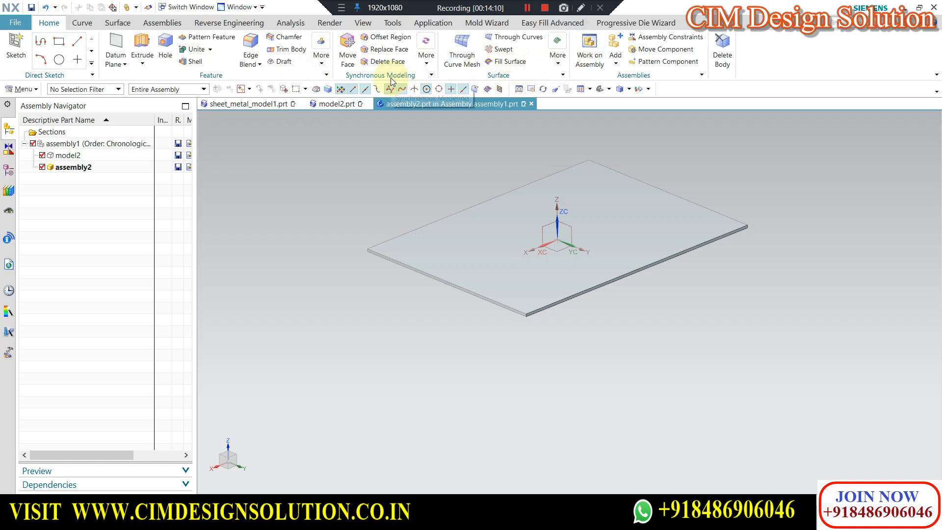
key("ctrl+shift+m")
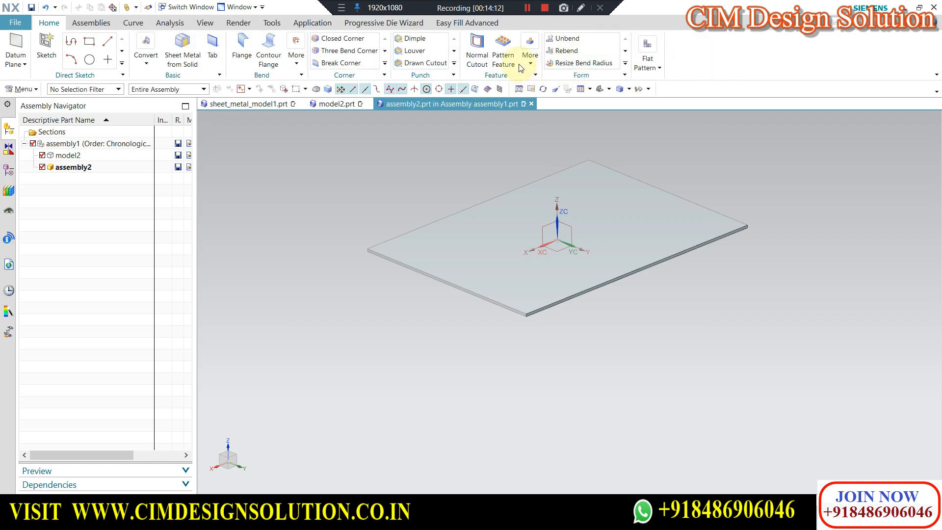
Extrude the linked face's boundary from 49 to 62 mm with a single-sided 100 mm offset to form a wall beside the tab
left_click(522, 69)
left_click(543, 89)
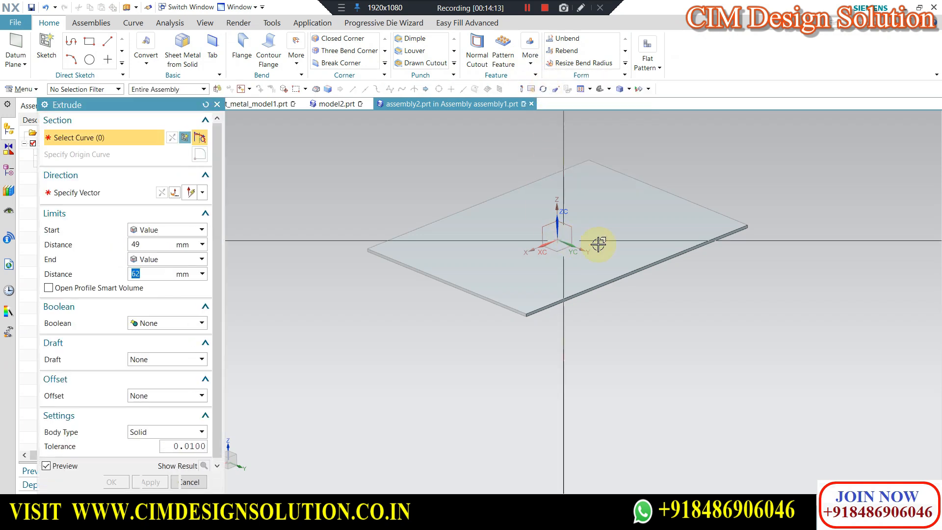
scroll(627, 290, "up", 5)
left_click(623, 275)
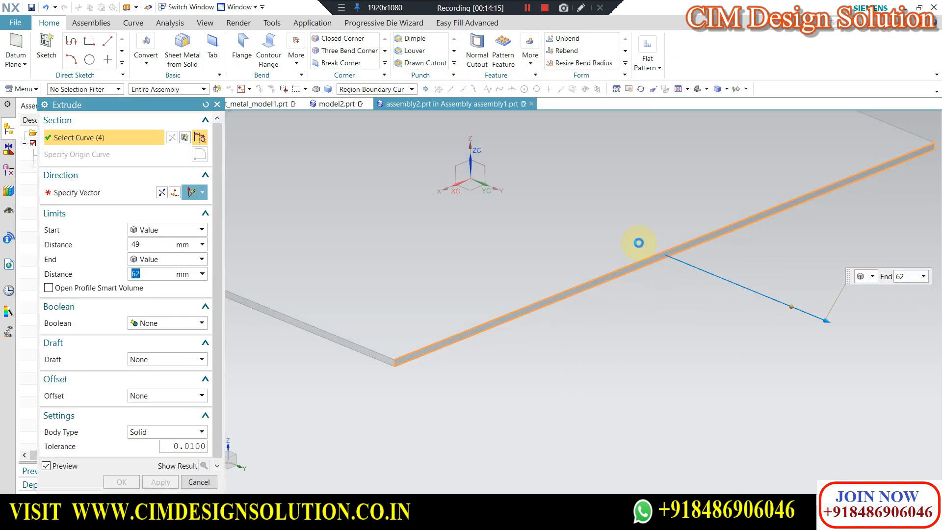
scroll(638, 243, "down", 4)
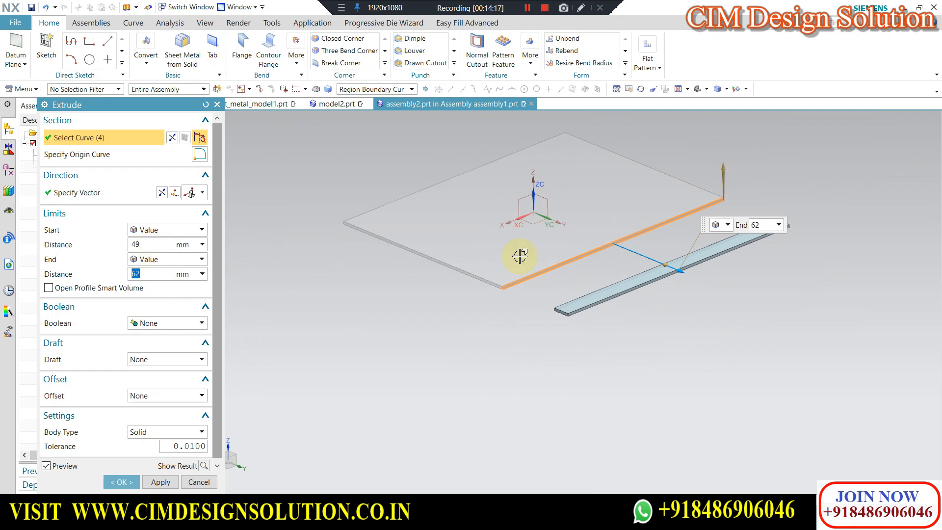
left_click(151, 396)
left_click(147, 419)
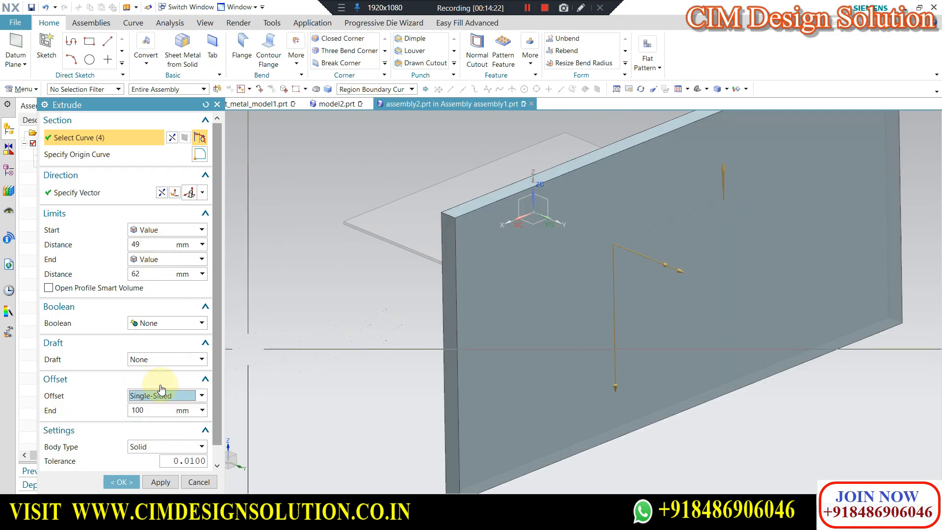
left_click(125, 483)
middle_click_drag(511, 255, 582, 256)
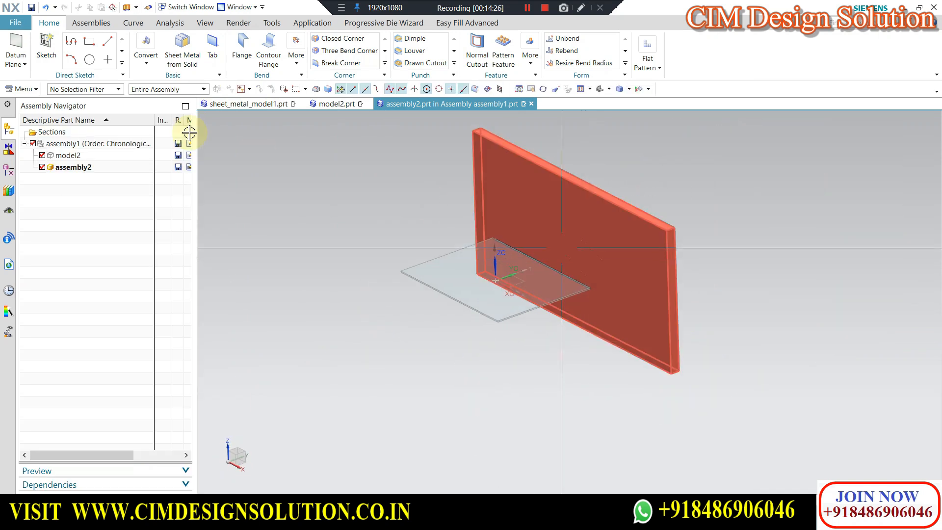
Return to the top-level assembly and make the tab component model2 the work part
double_click(73, 143)
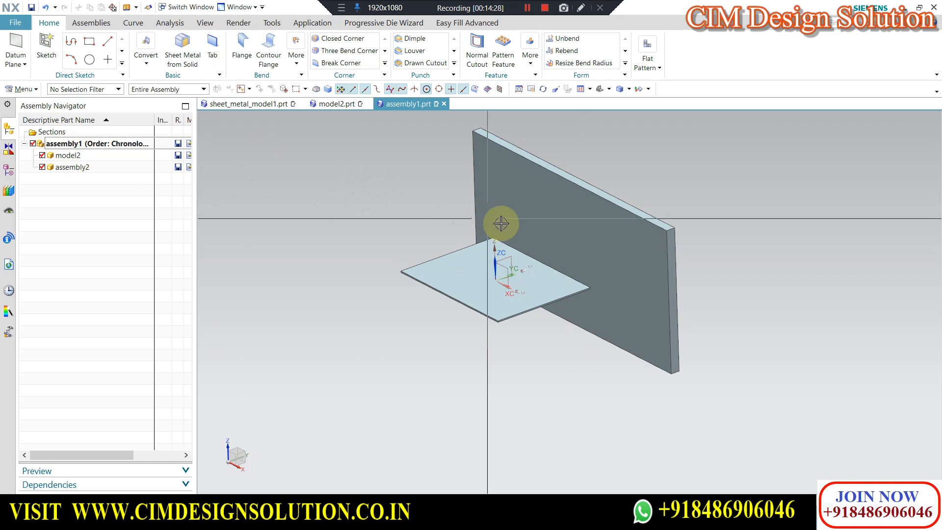
scroll(493, 222, "down", 1)
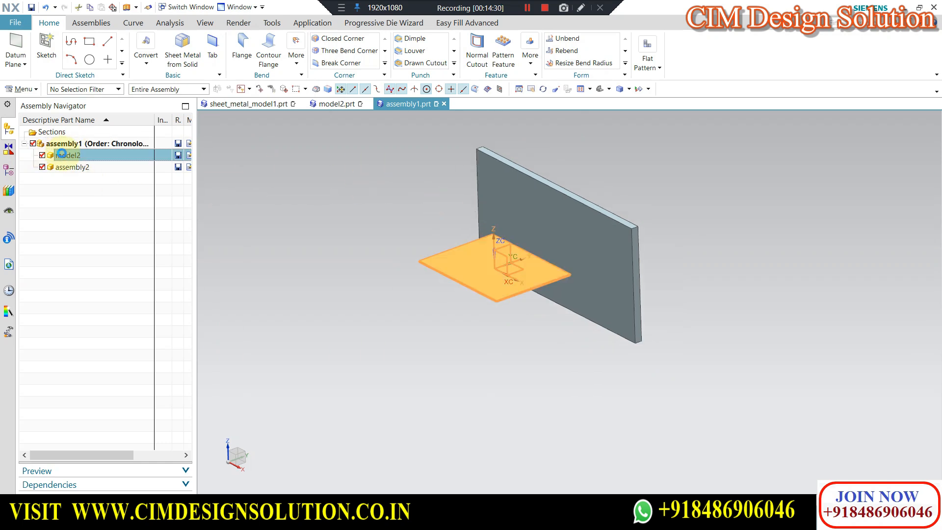
double_click(64, 155)
scroll(524, 218, "up", 1)
scroll(524, 218, "up", 2)
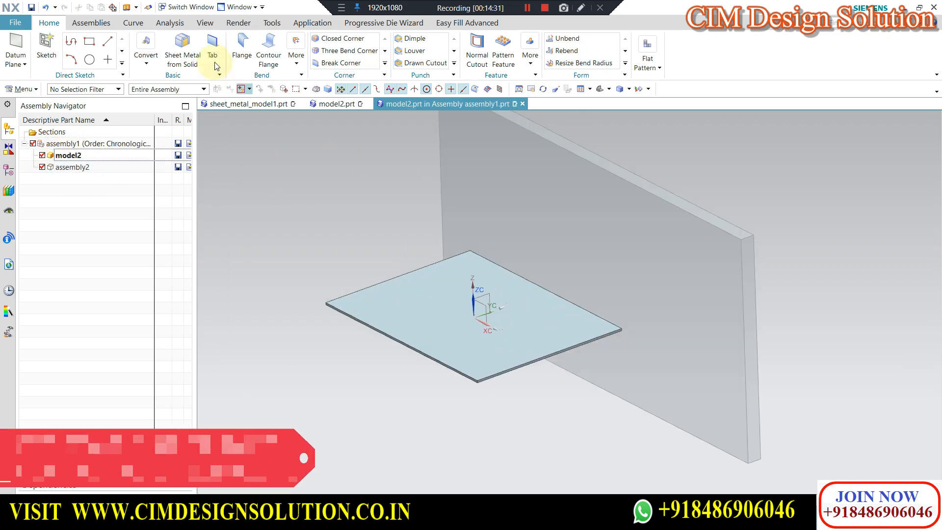
Start a Full width flange on the tab's long edge facing the wall and set Match Face to None
left_click(236, 41)
left_click(541, 281)
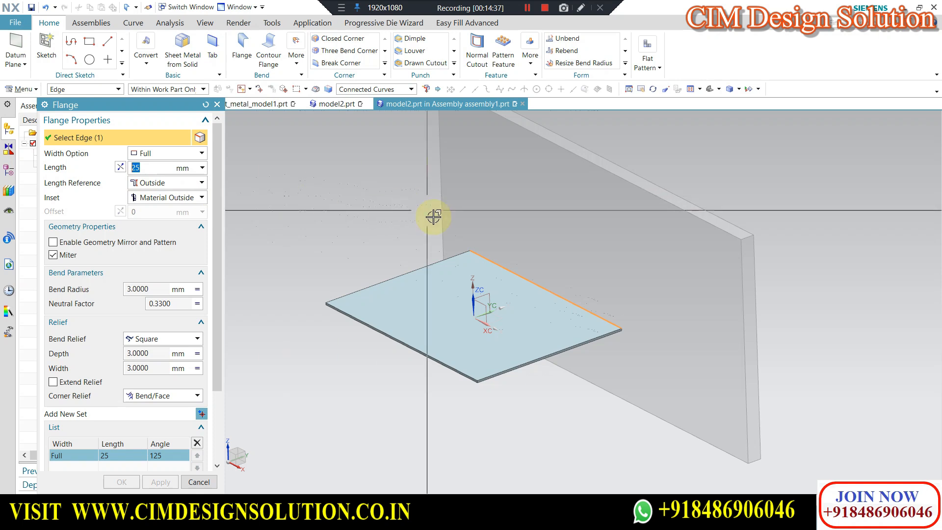
scroll(137, 384, "down", 3)
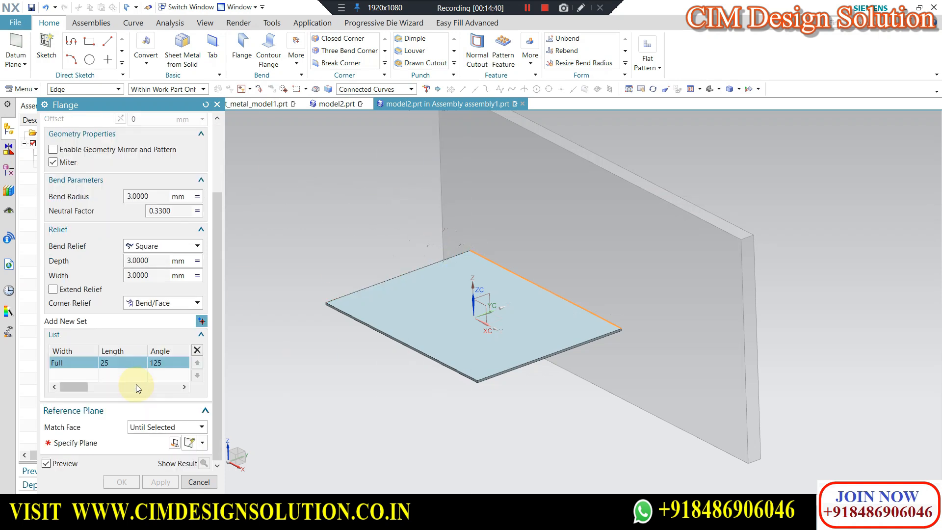
scroll(135, 304, "up", 3)
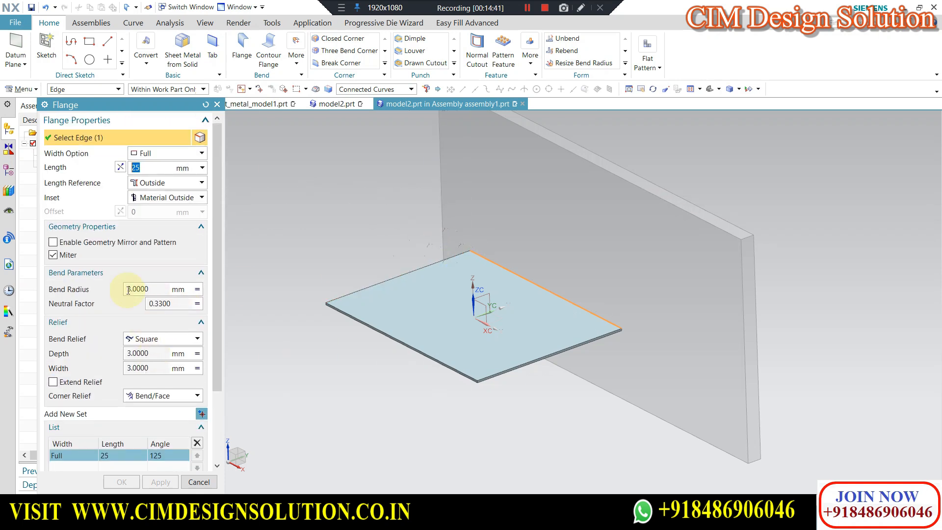
scroll(147, 384, "down", 3)
left_click(146, 438)
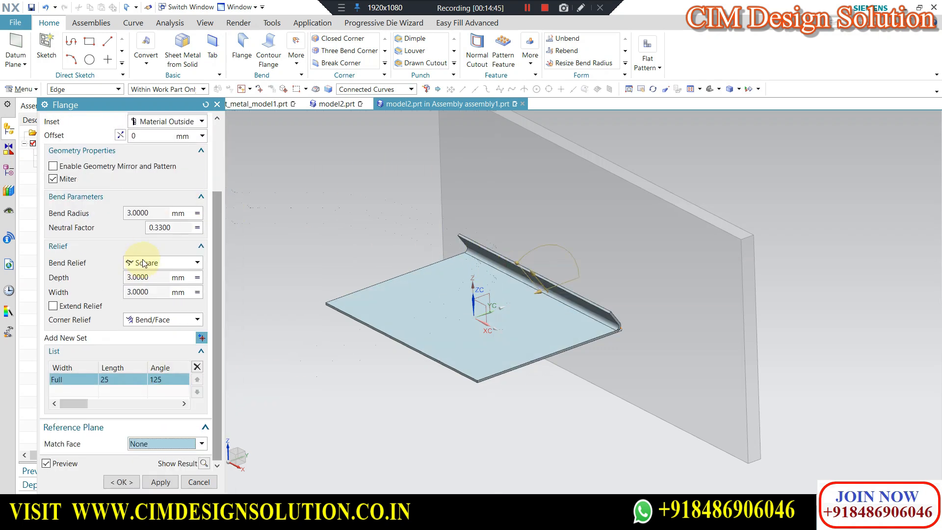